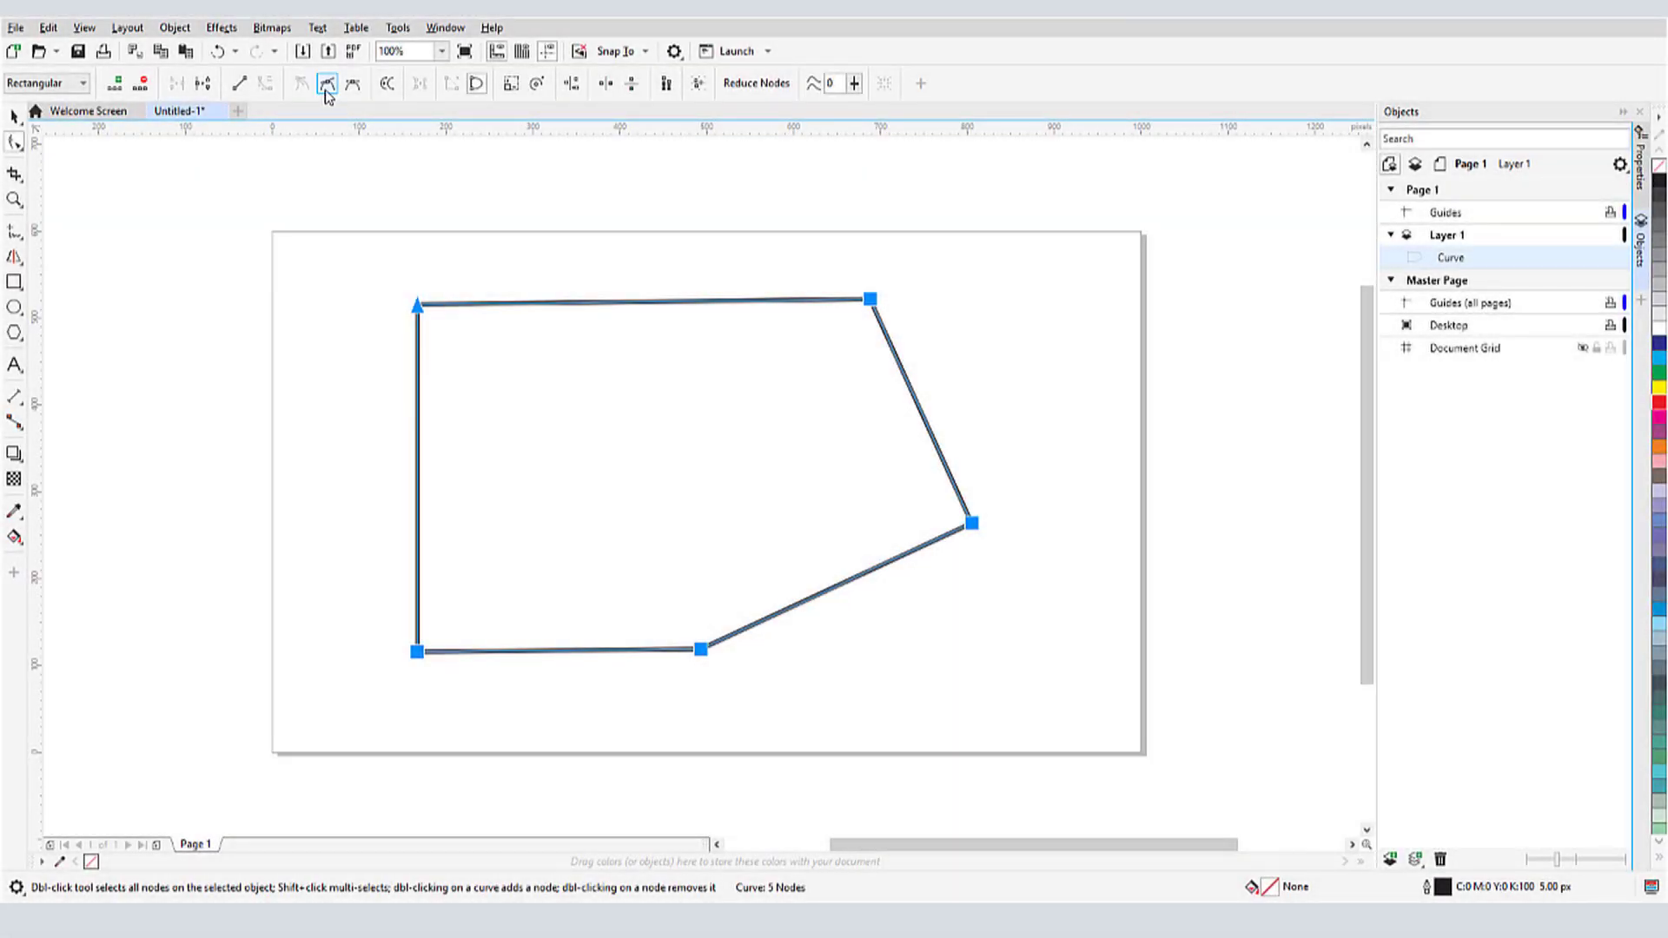
- Make all nodes smooth, pull the two upper nodes down and stretch a handle to curve the top
left_click(327, 87)
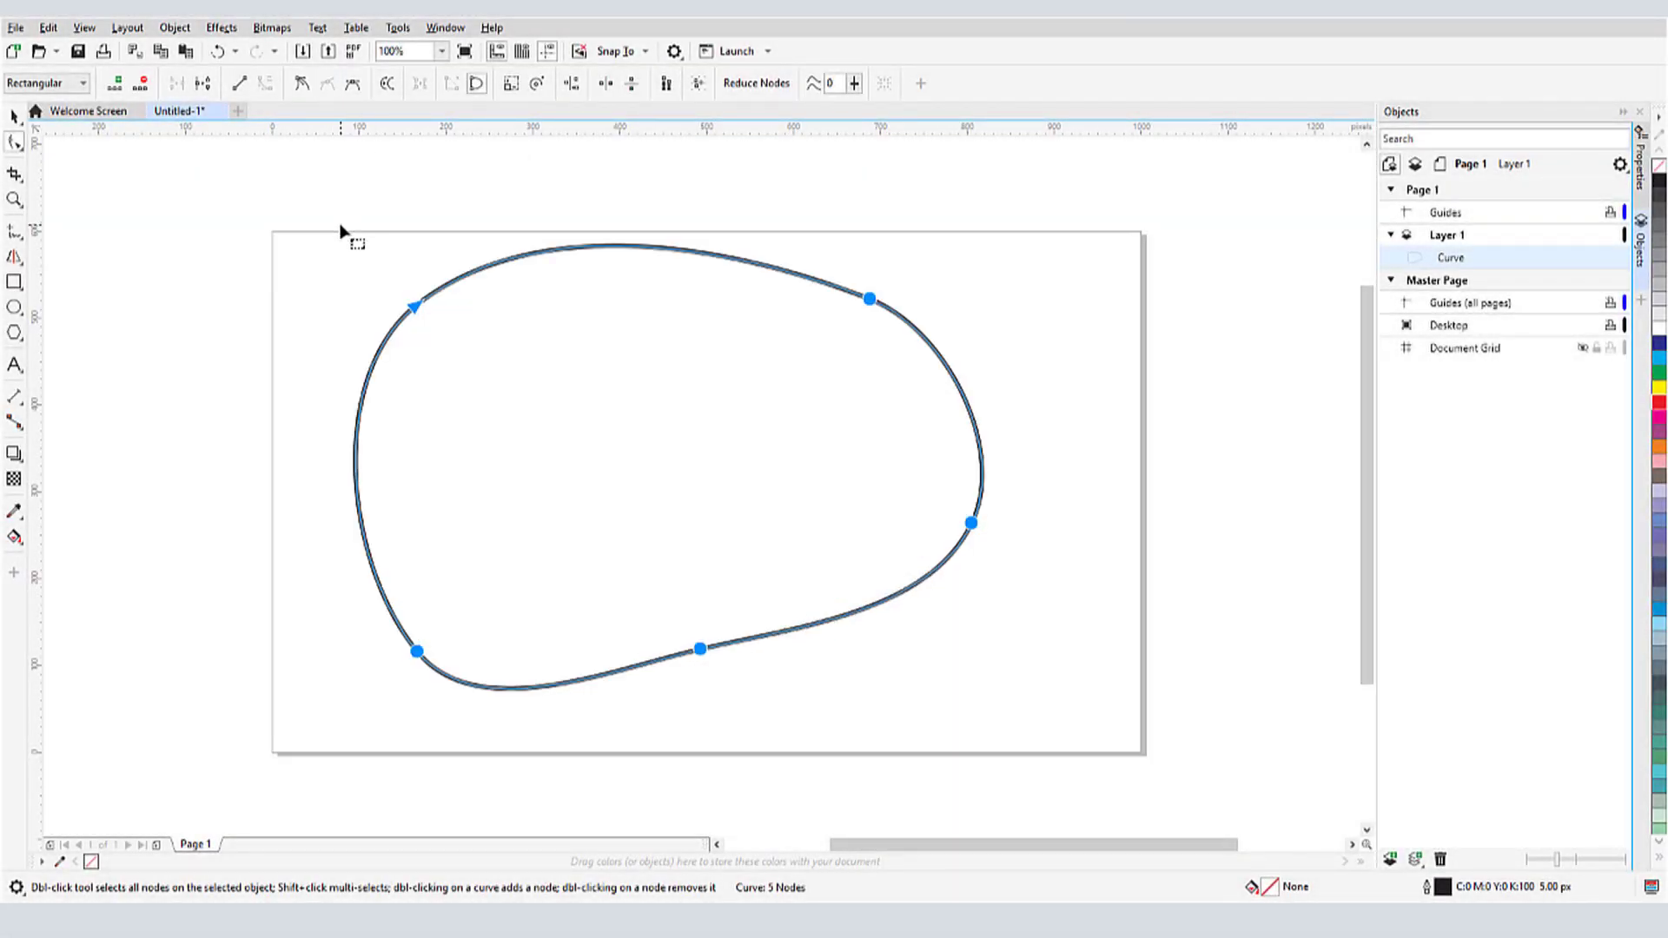
left_click(878, 363)
left_click_drag(869, 298, 834, 374)
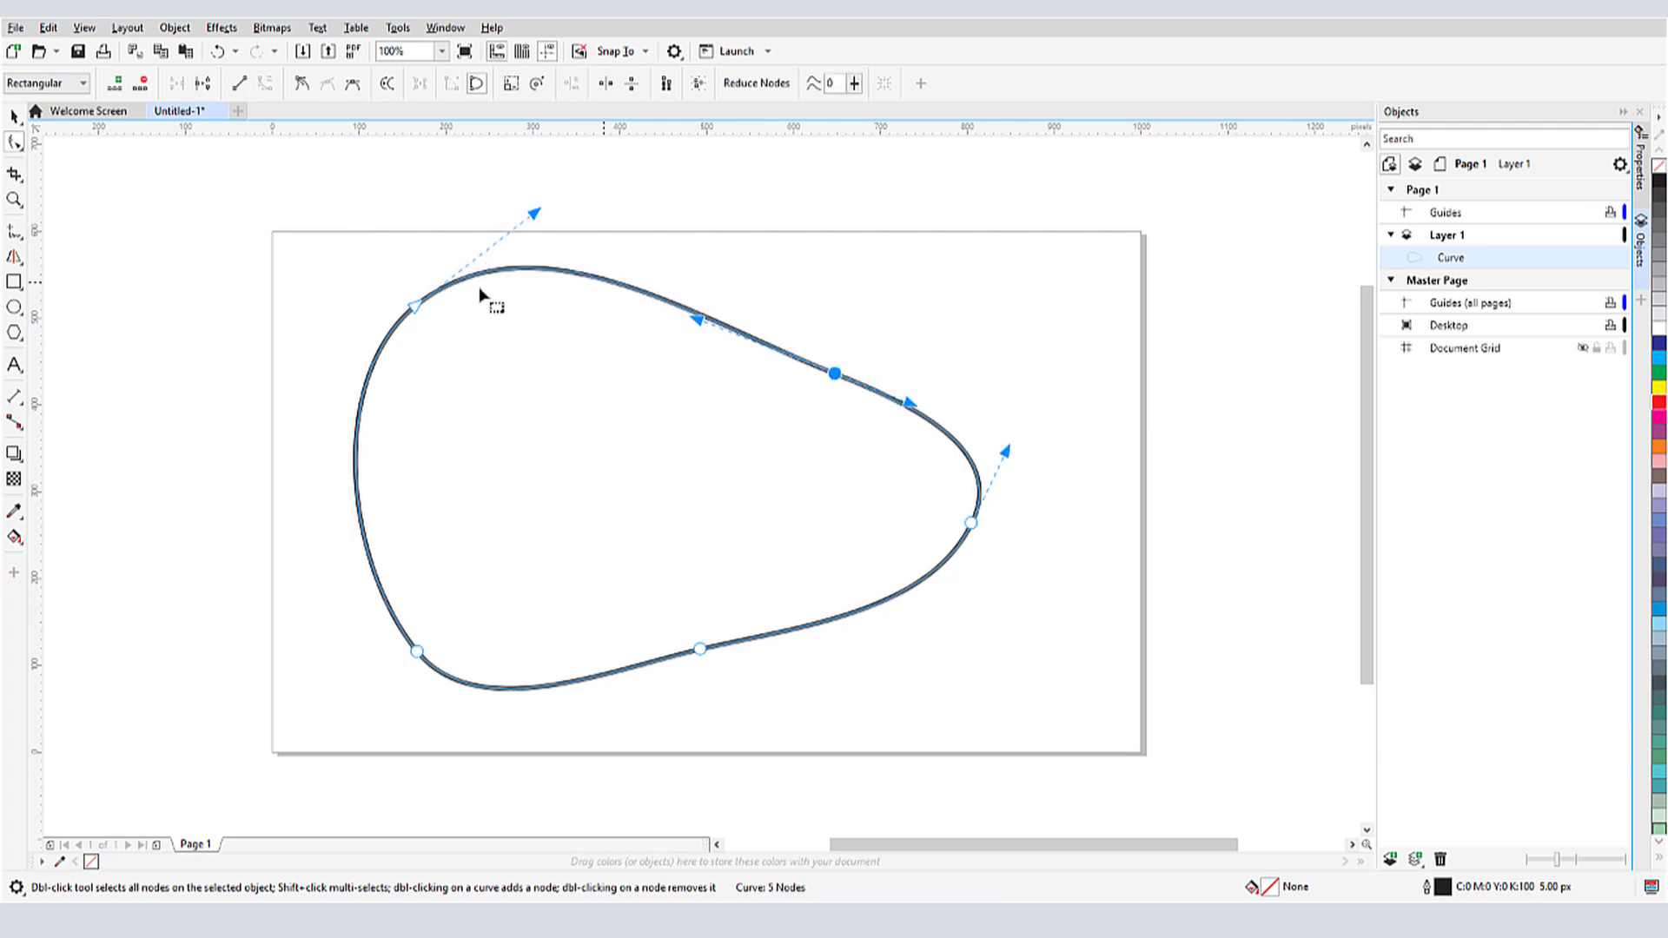
left_click_drag(415, 306, 446, 372)
left_click_drag(561, 282, 246, 260)
- Bend the right side into an S-curve and add a top node, pulling its handle to reshape it
left_click(971, 523)
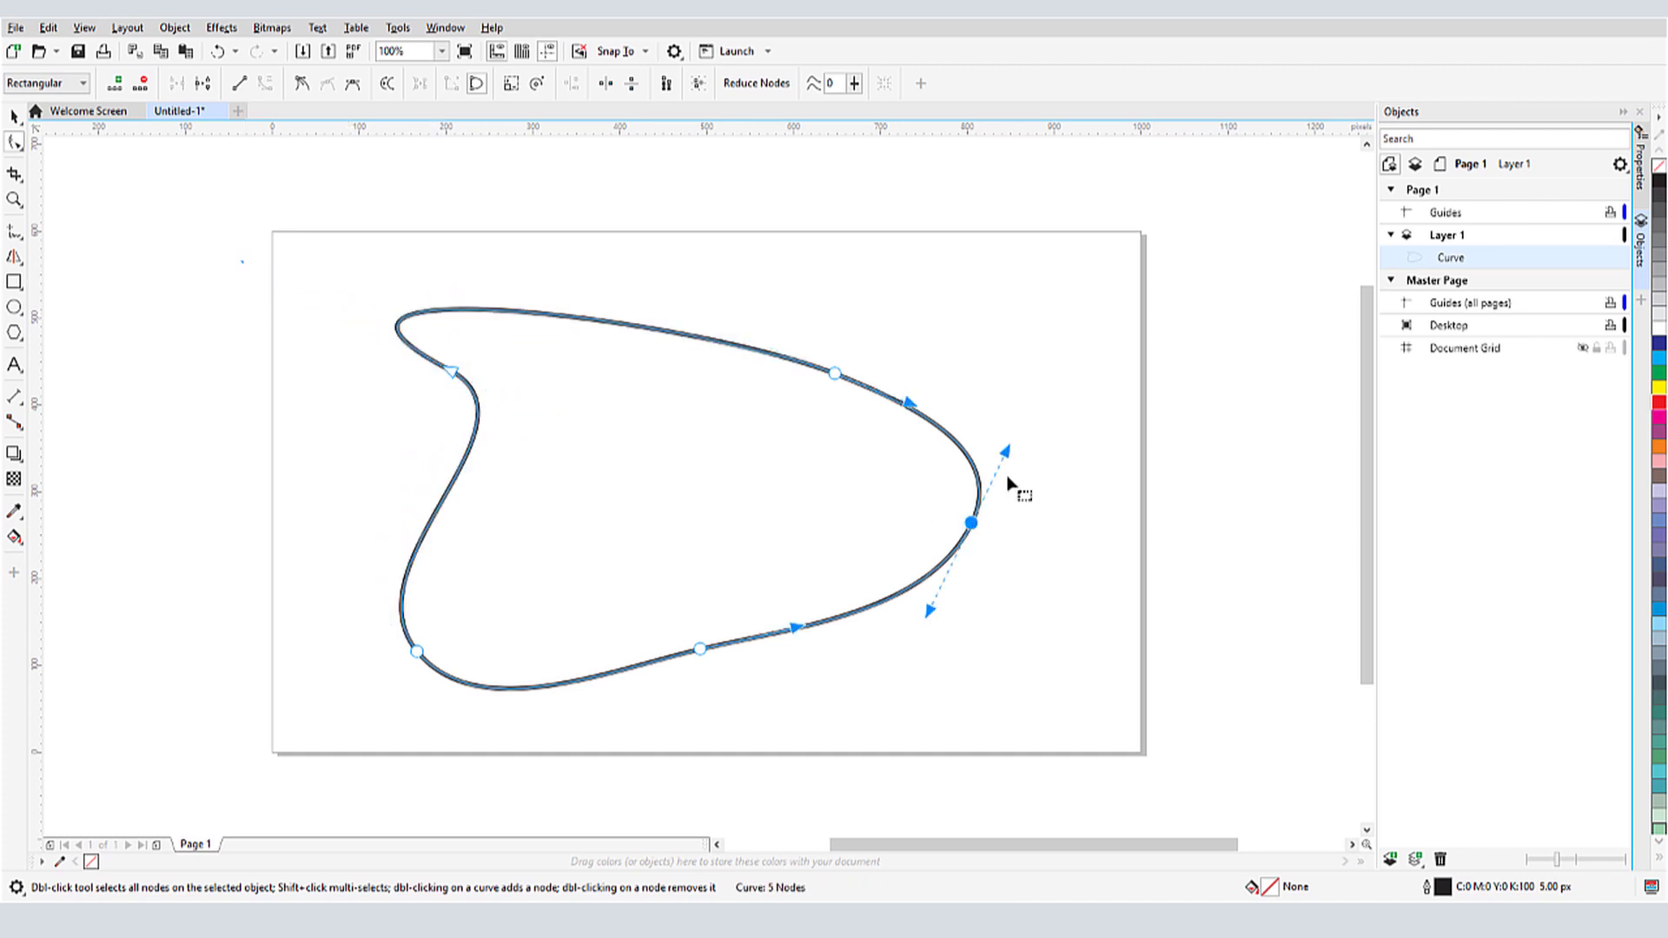
left_click_drag(1005, 452, 841, 497)
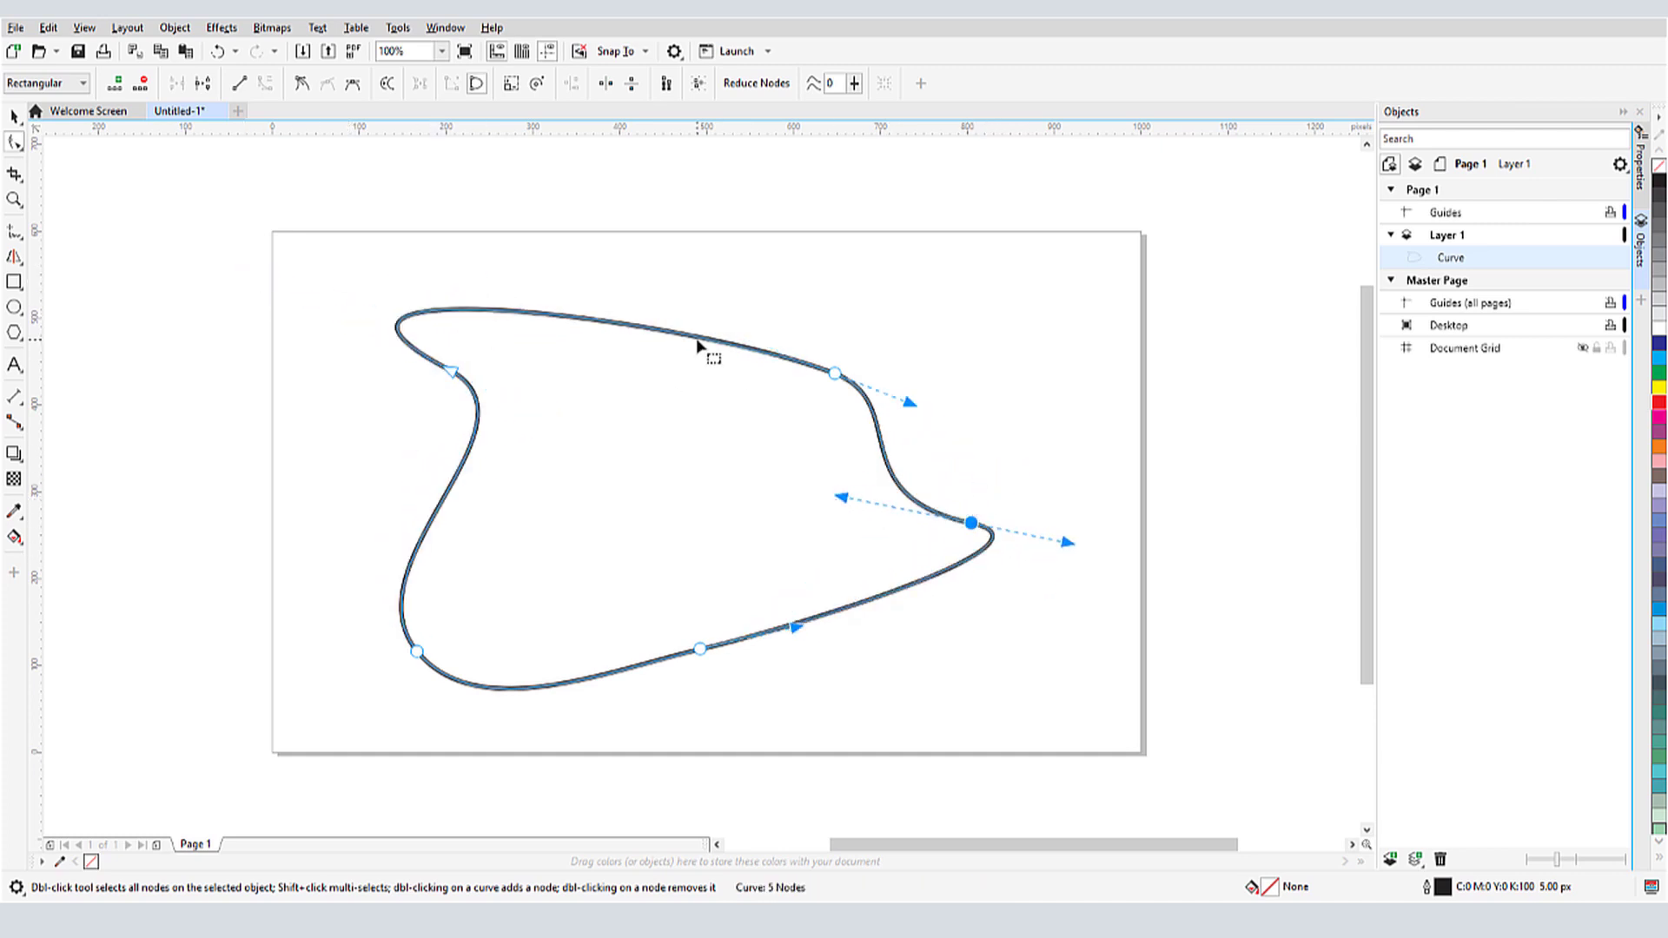
double_click(695, 337)
left_click_drag(751, 354, 669, 528)
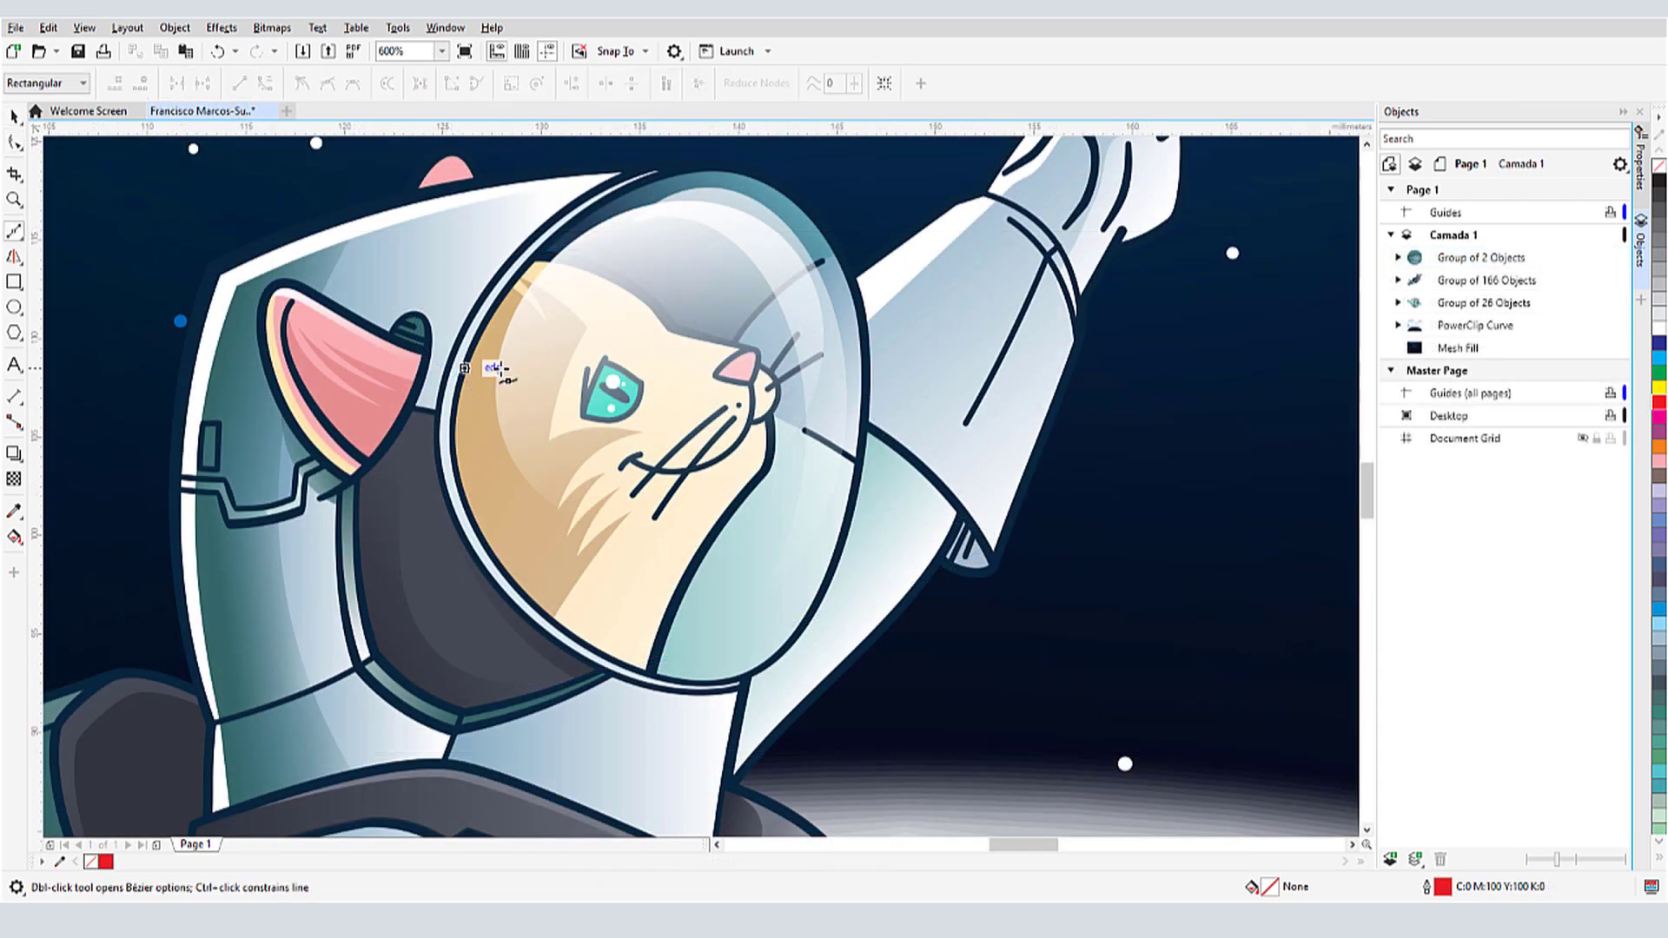
- Trace a closed Bézier curve around the helmet glass, ending at the start node
left_click_drag(563, 228, 608, 196)
left_click(756, 173)
left_click_drag(863, 304, 873, 334)
left_click_drag(762, 665, 678, 670)
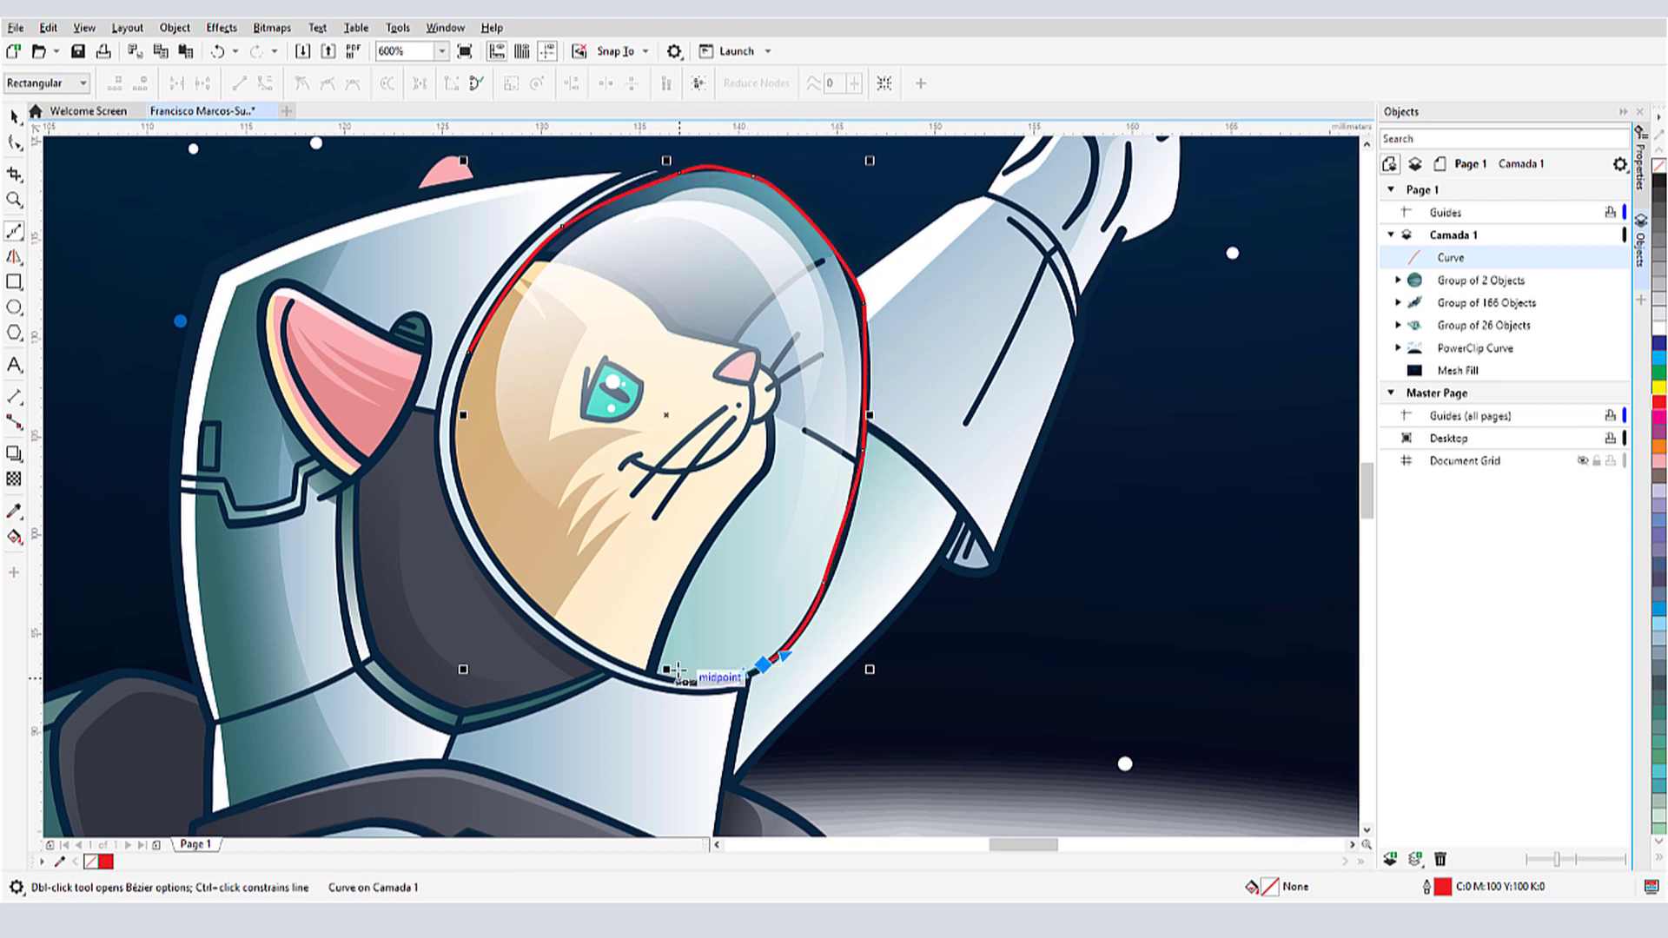
left_click(658, 674)
left_click(550, 618)
left_click_drag(486, 541, 466, 514)
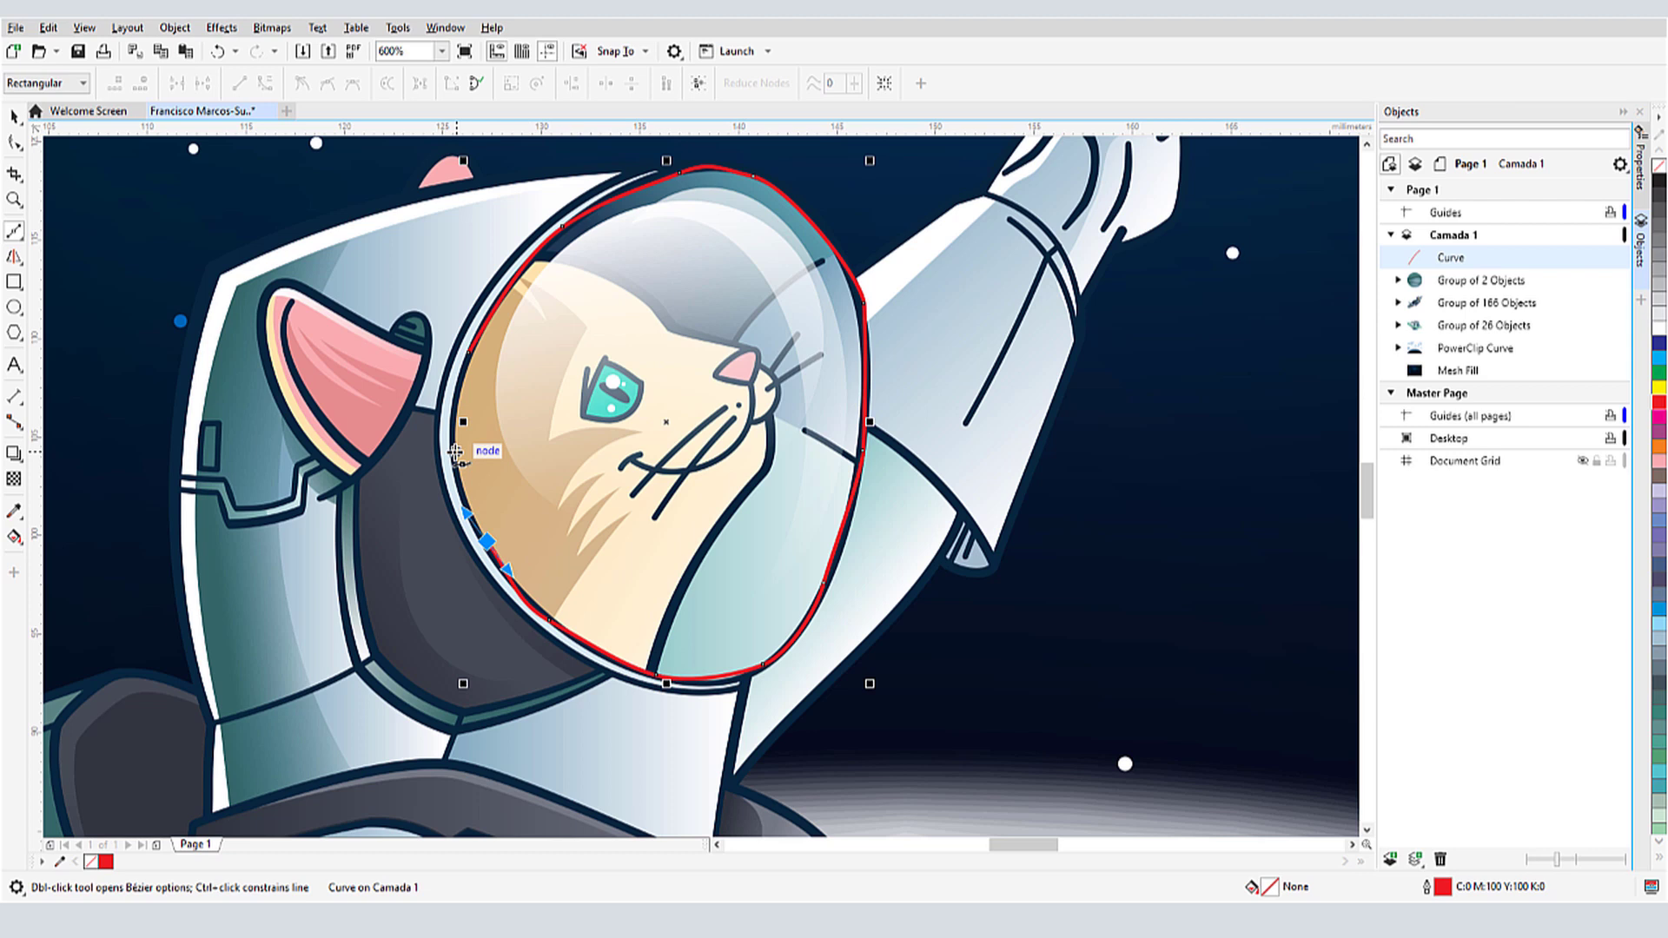
left_click(456, 451)
- Adjust the top, right-side and bottom nodes so the curve follows the helmet edge
key("F10")
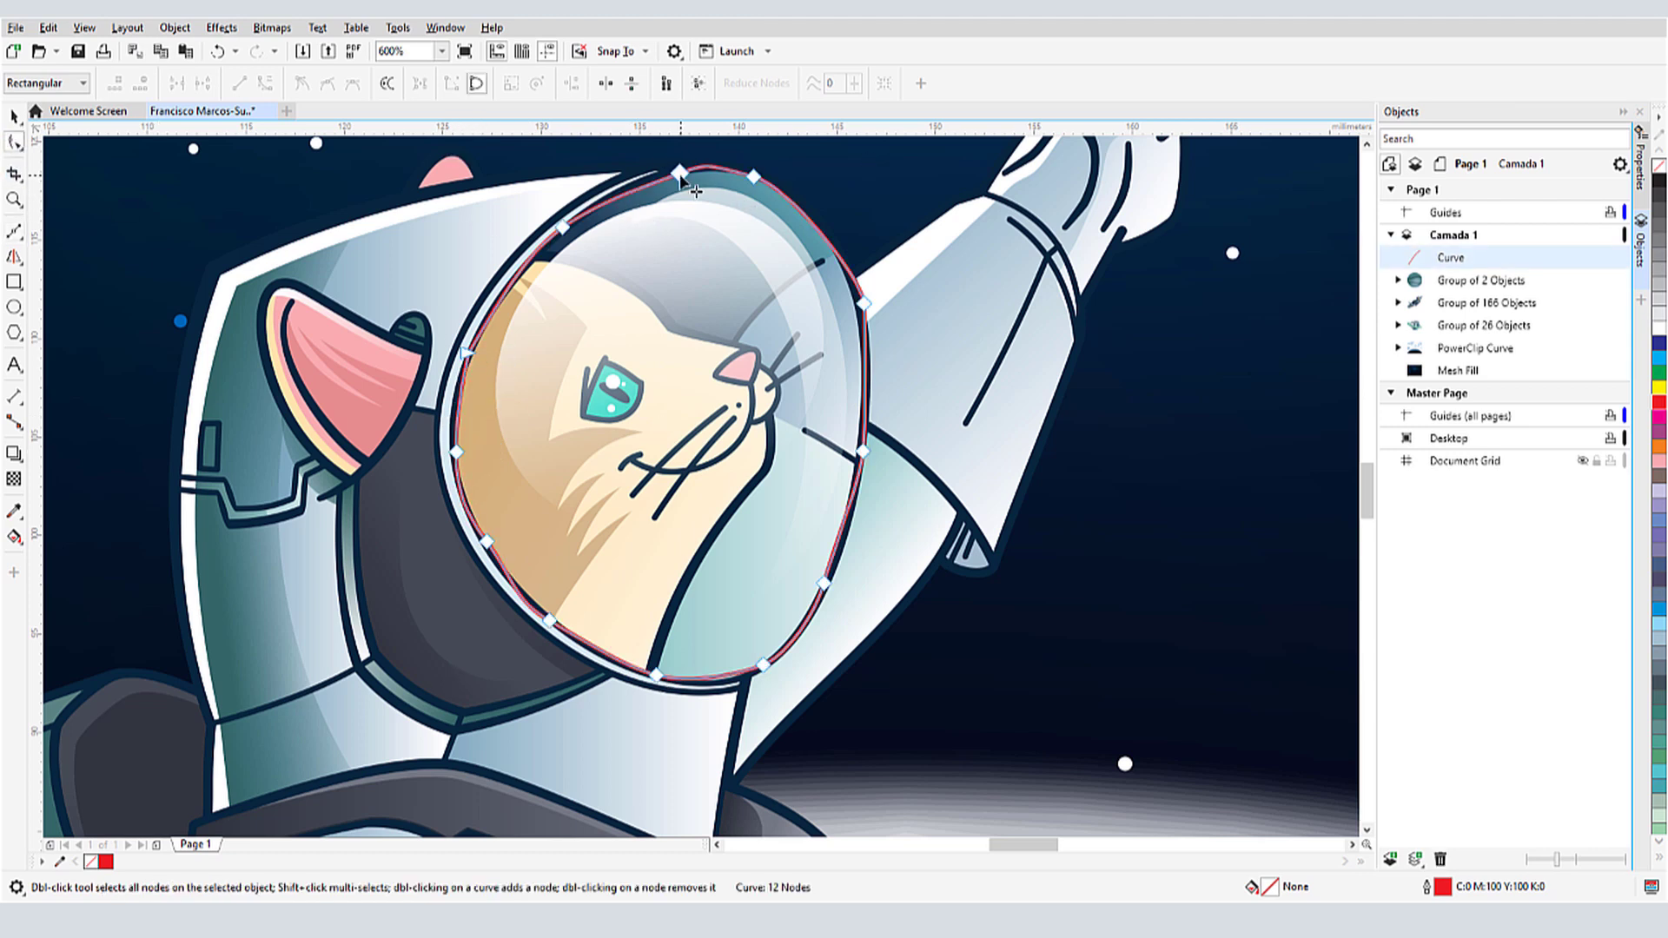
left_click_drag(680, 173, 643, 178)
left_click(863, 304)
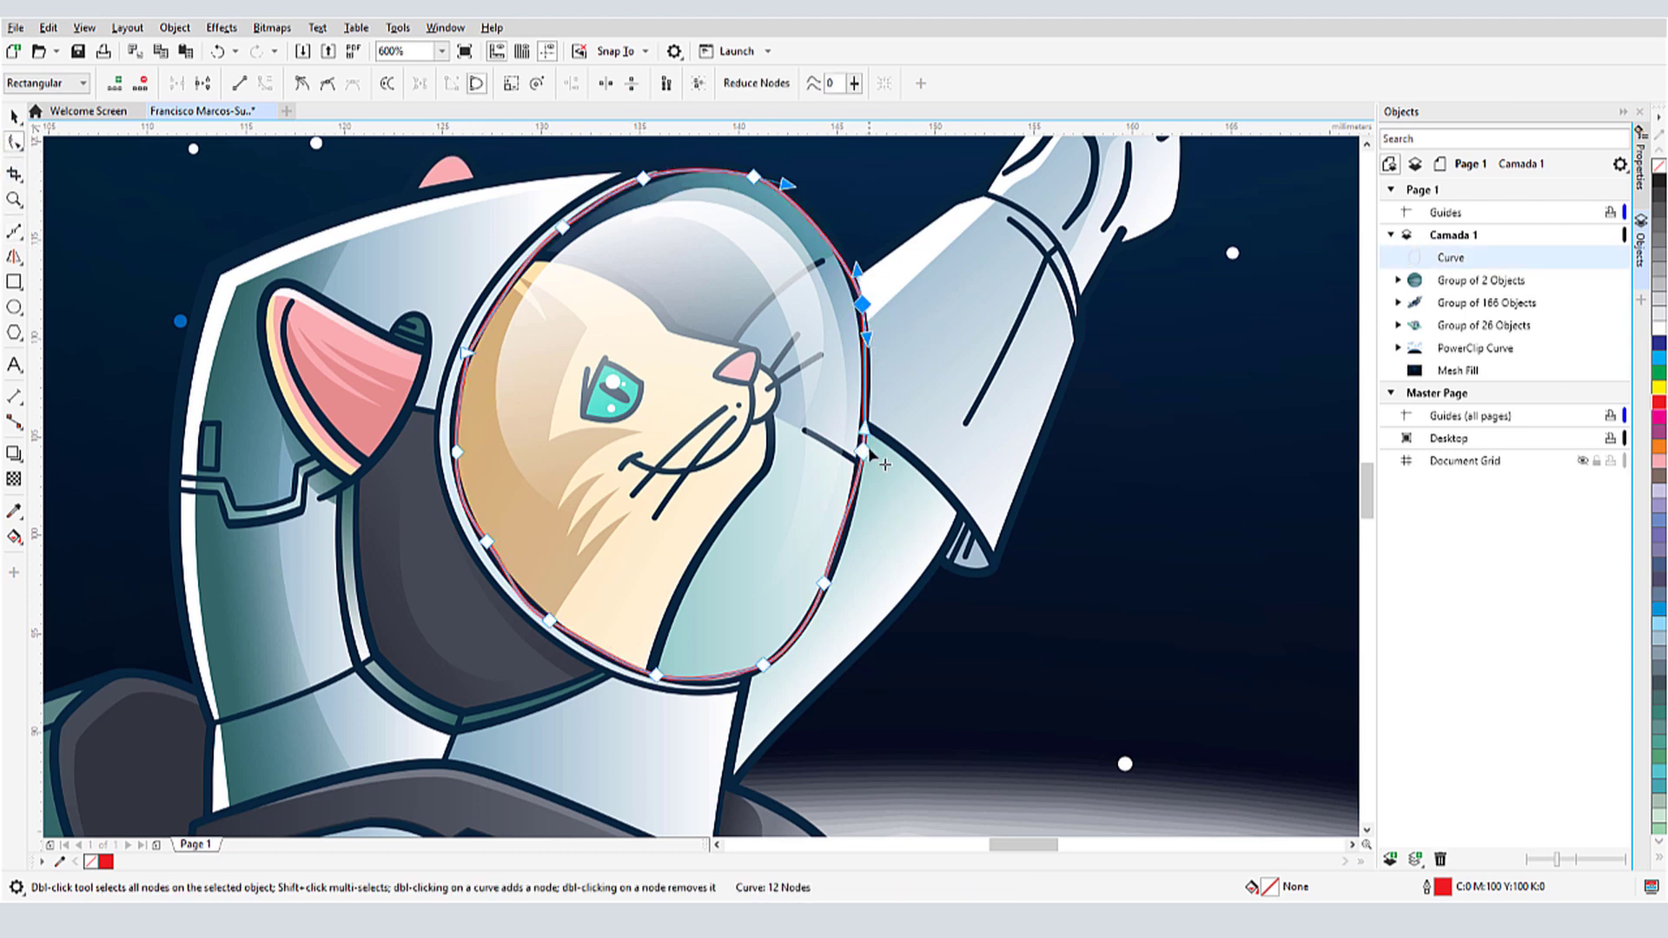
left_click_drag(868, 447, 863, 477)
left_click(657, 674)
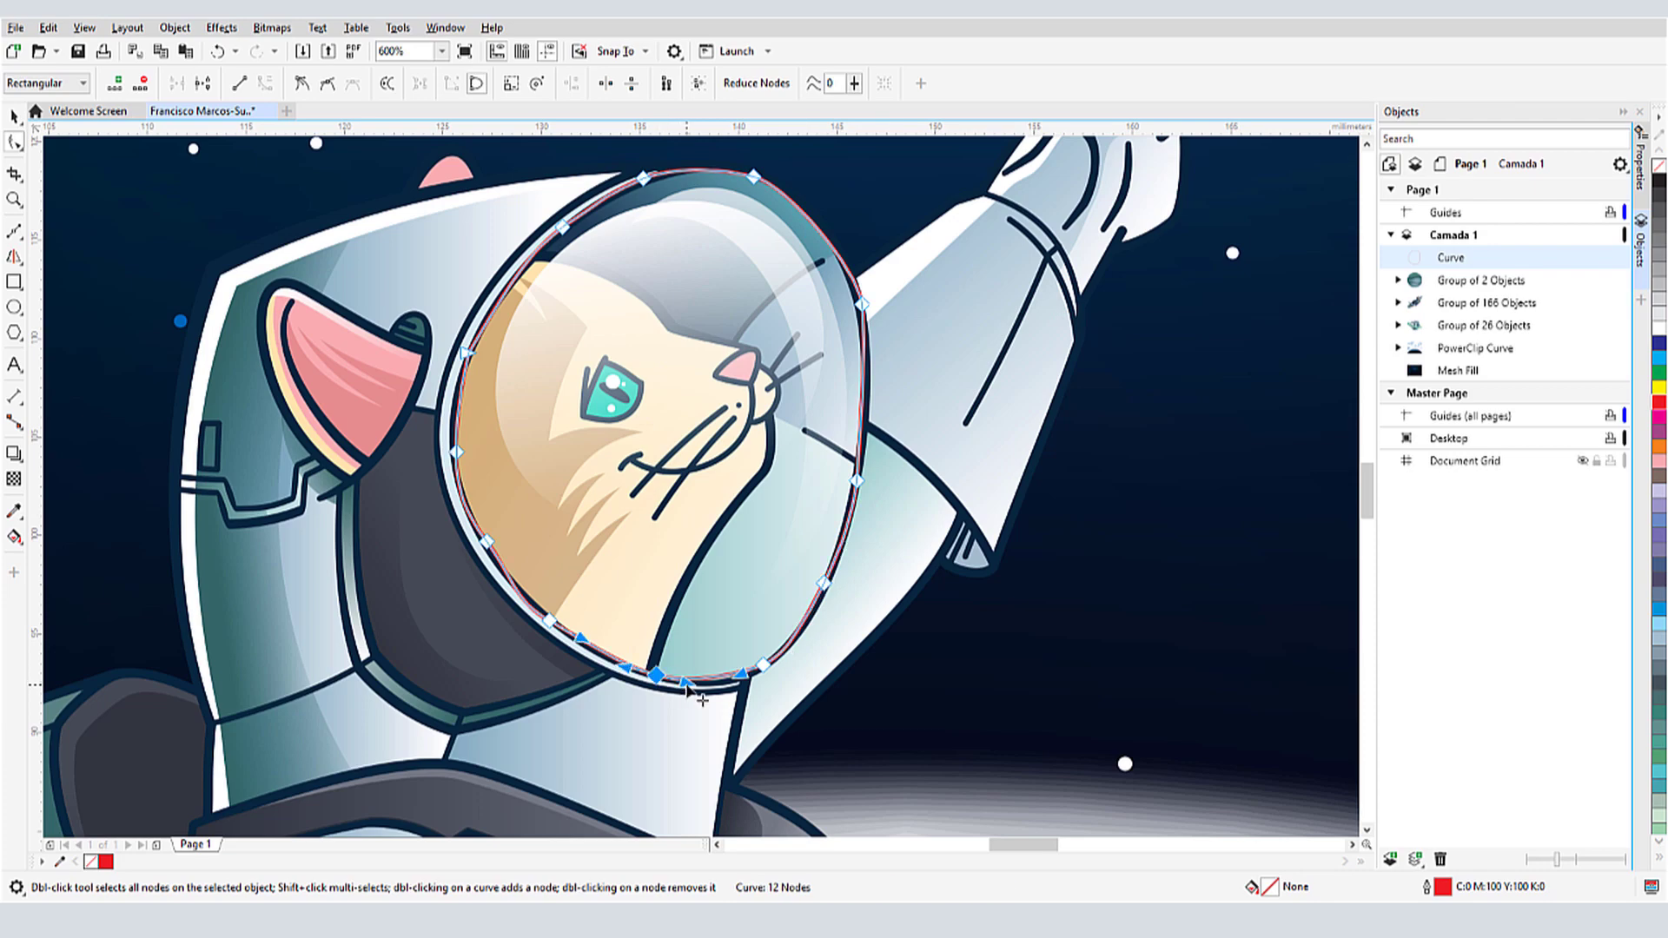
left_click_drag(686, 688, 708, 691)
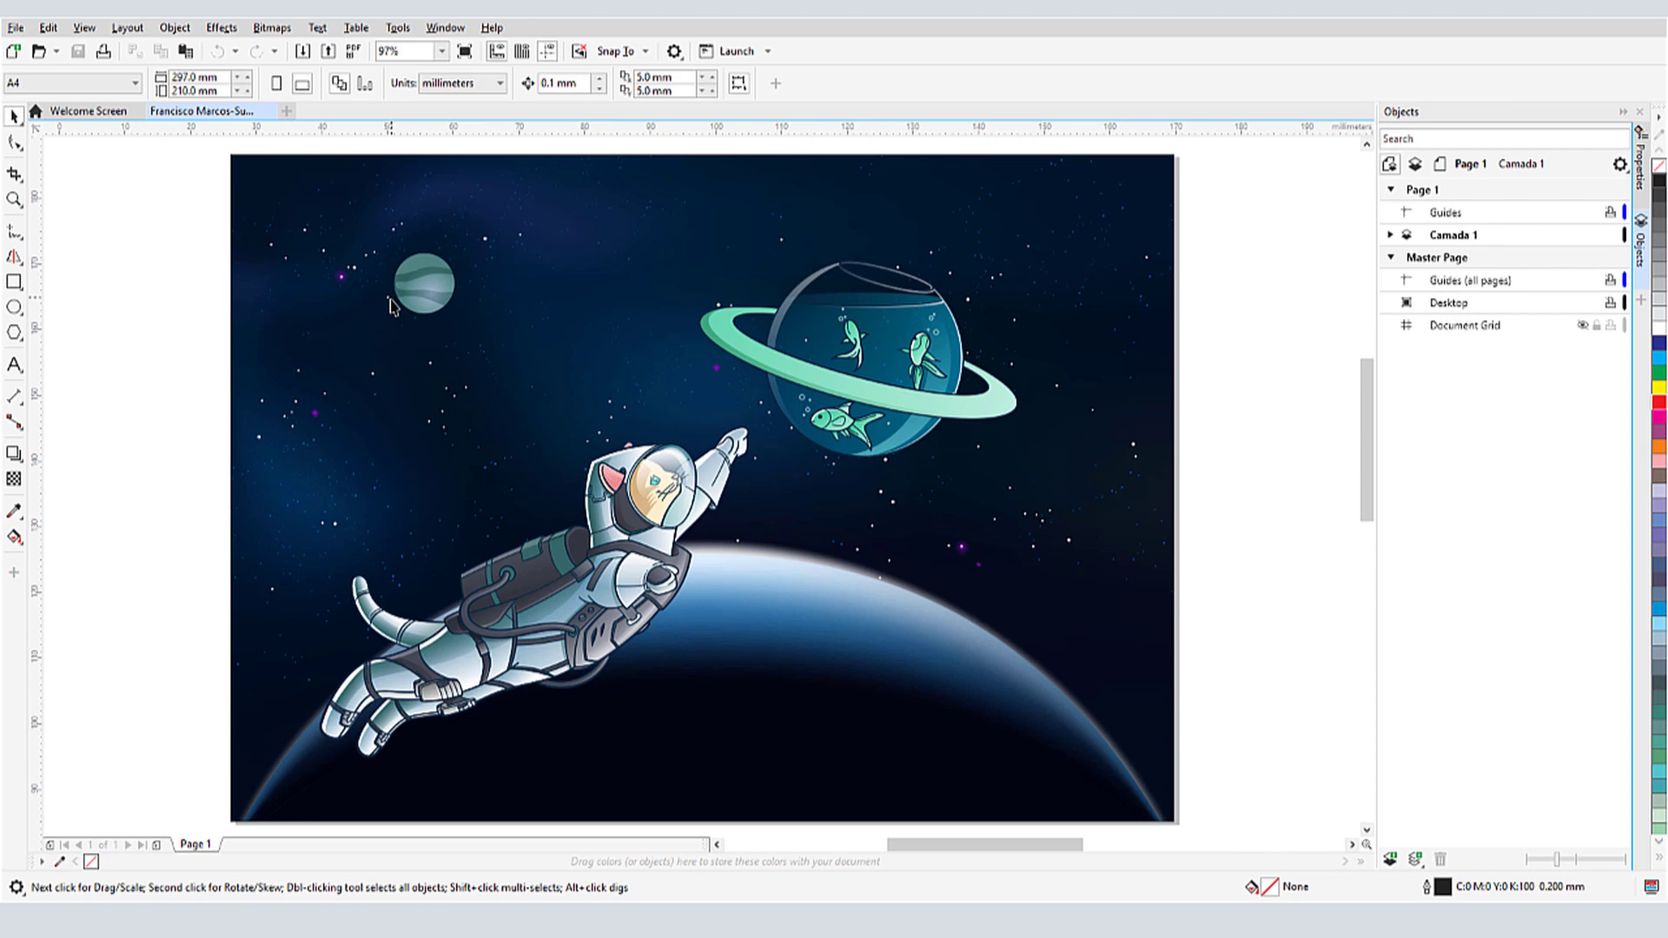
- On the small planet, bend one band's upper segment up and pull its lower segment down
scroll(392, 287, "up", 5)
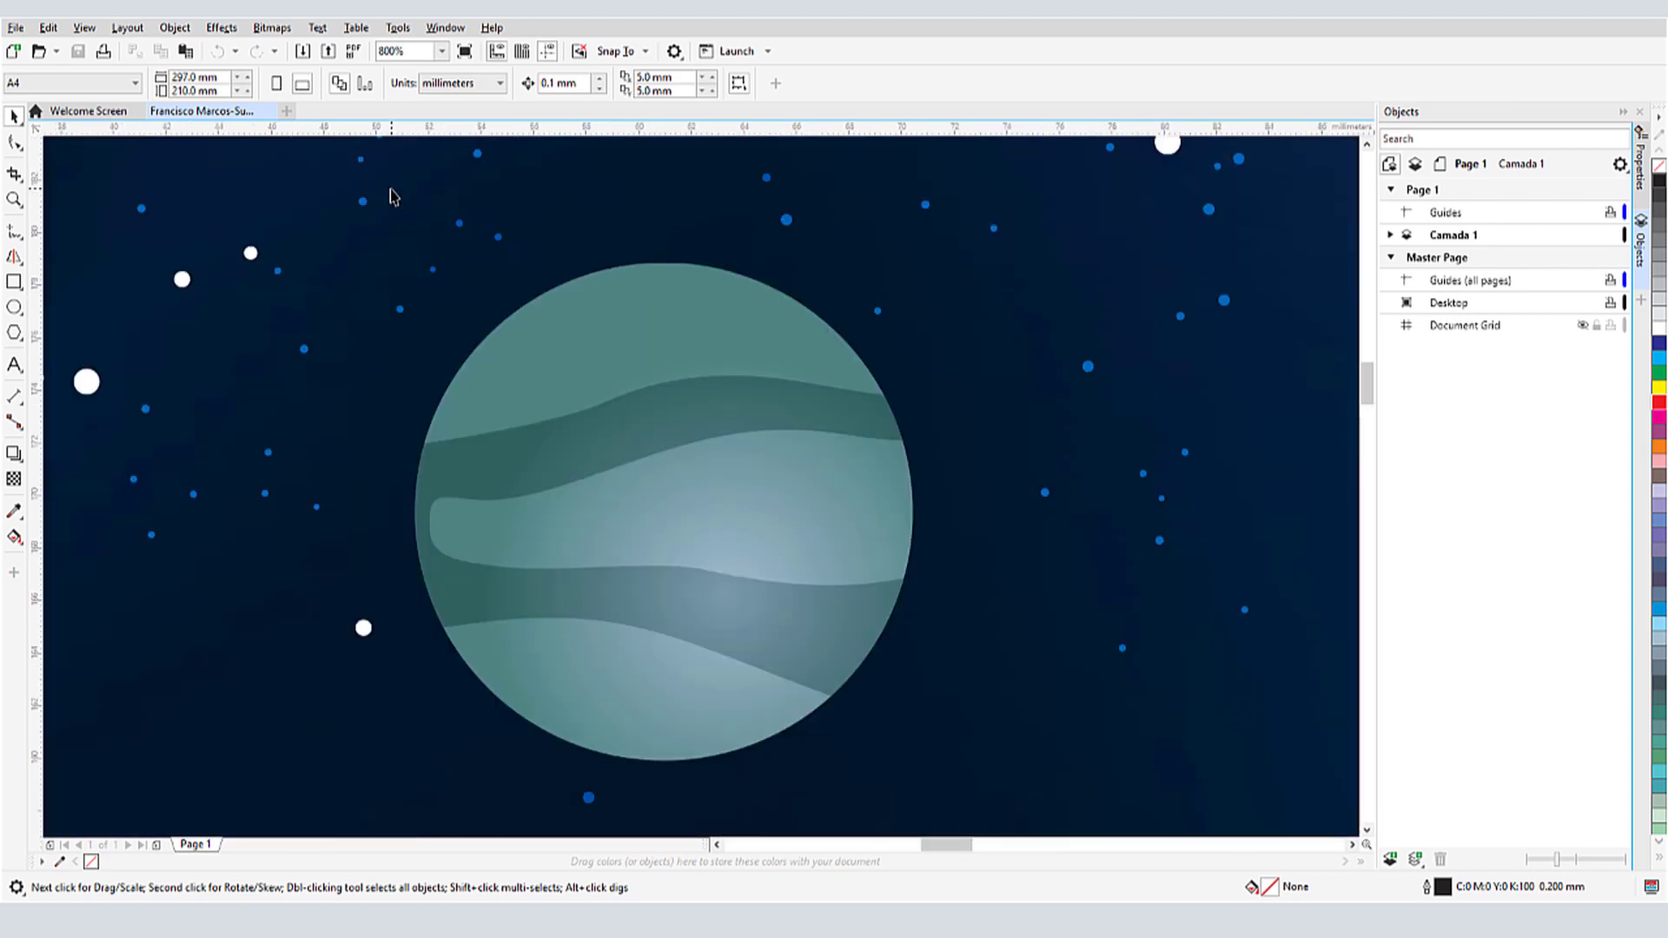
left_click(586, 447)
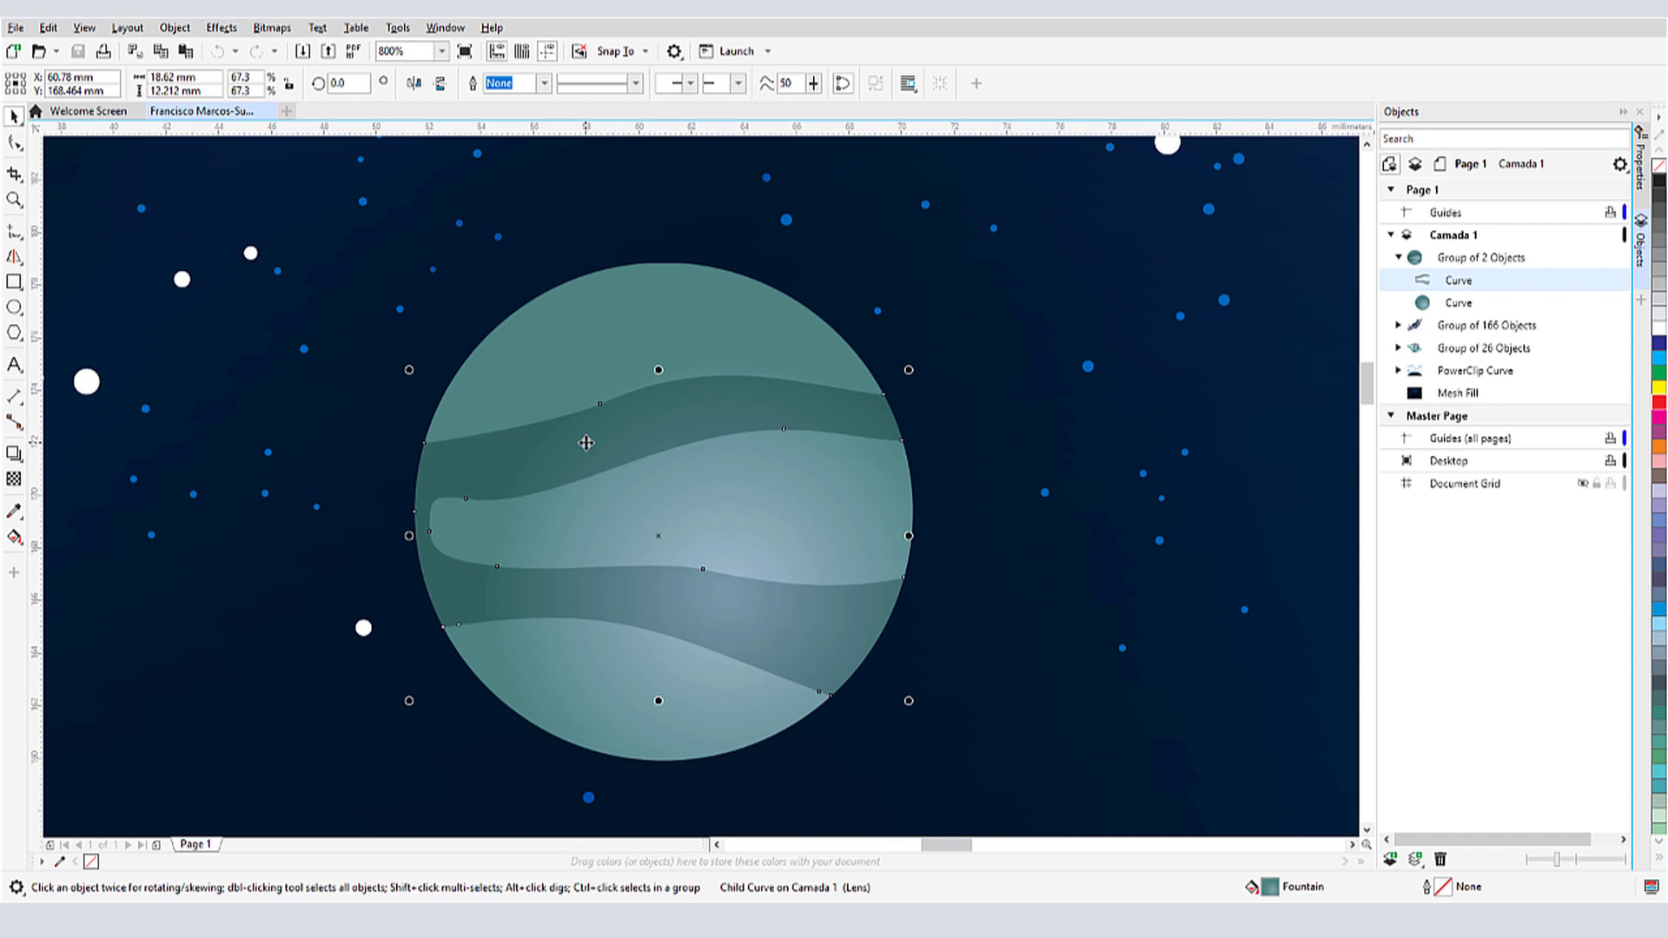
left_click(16, 145)
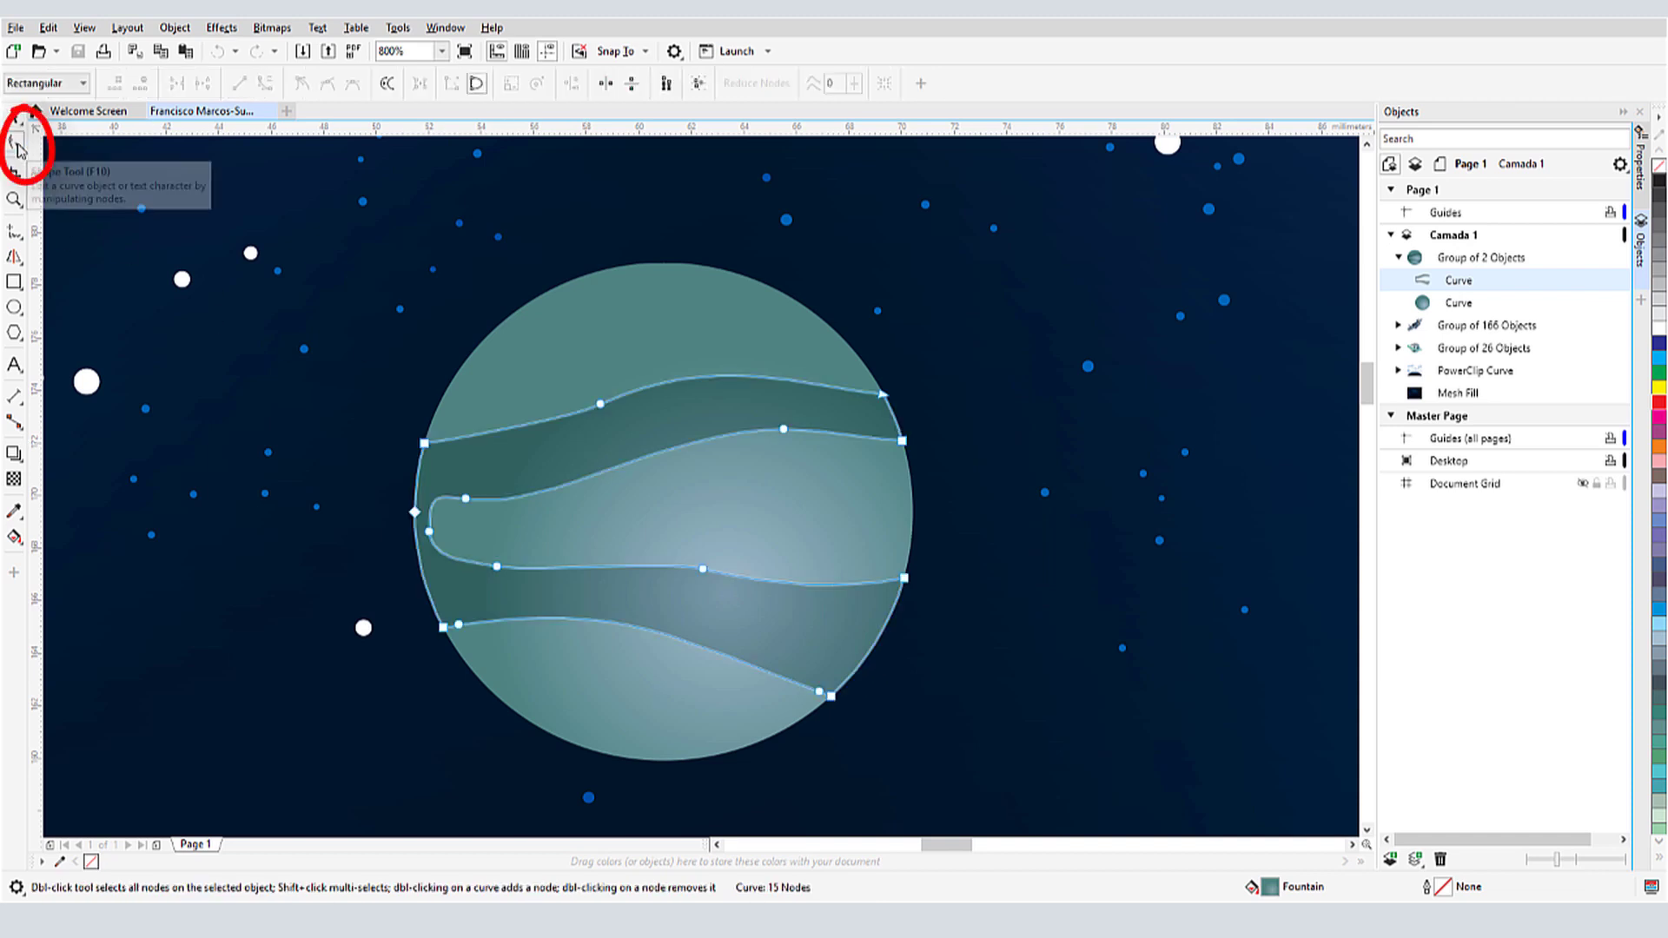
mouse_move(627, 439)
left_mouse_down()
mouse_move(707, 432)
mouse_move(764, 473)
mouse_move(615, 432)
left_mouse_up()
left_click_drag(696, 577, 779, 633)
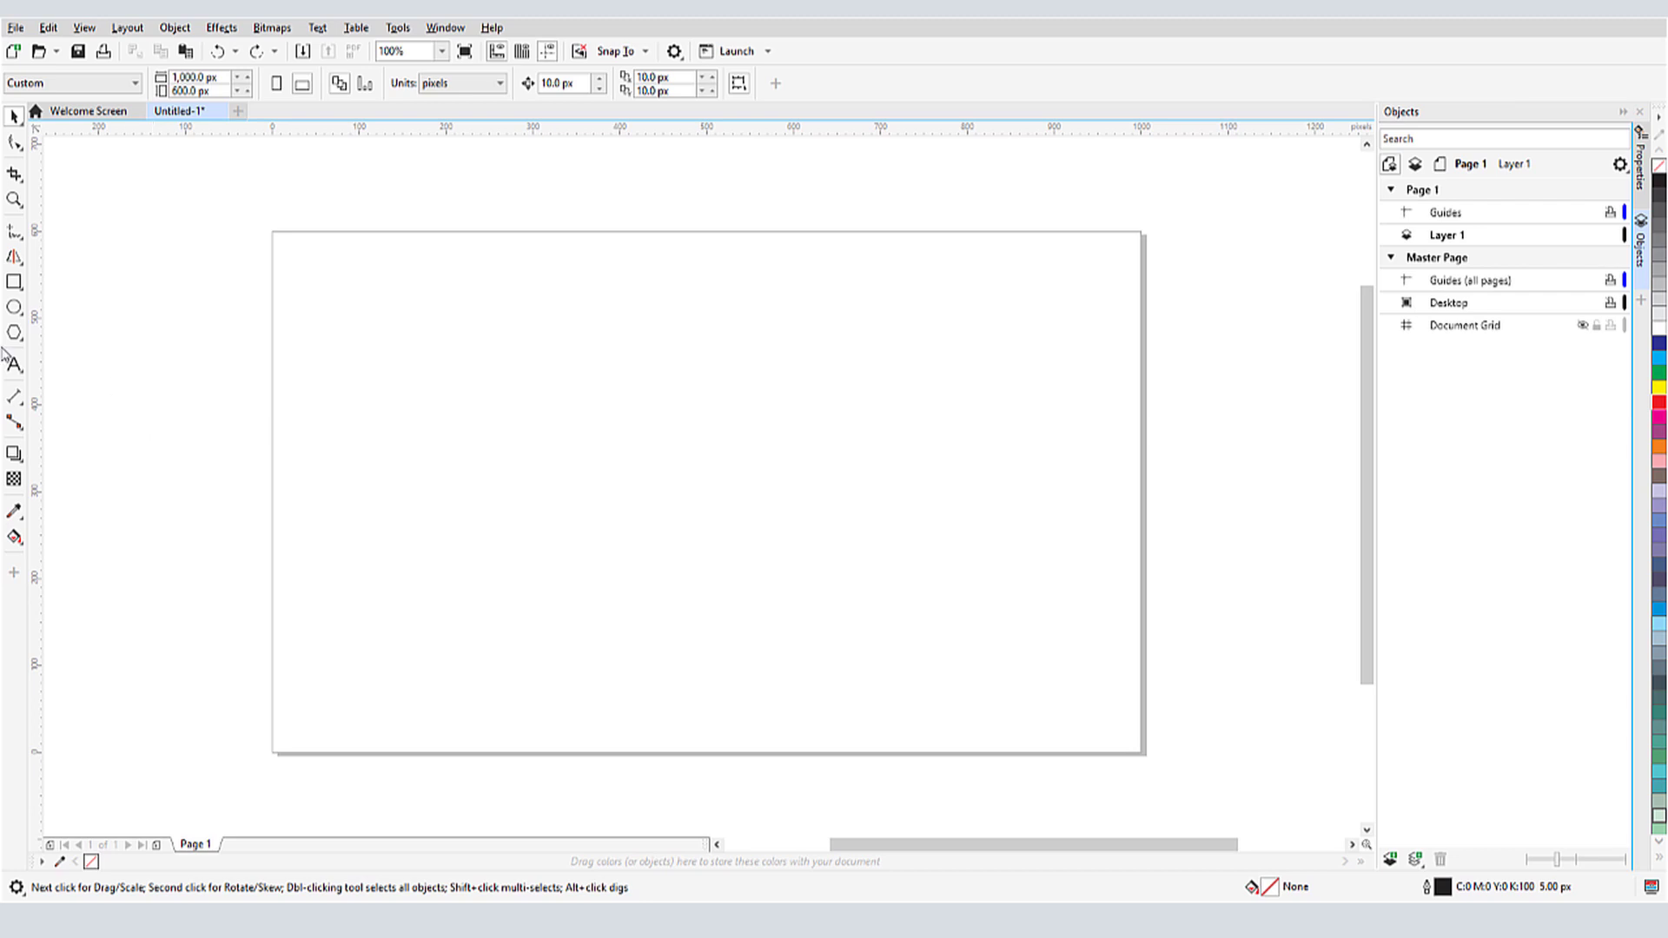
- Draw a 602 × 400 px rectangle on the page
left_click(15, 287)
left_click_drag(415, 300, 938, 646)
key("space")
key("Escape")
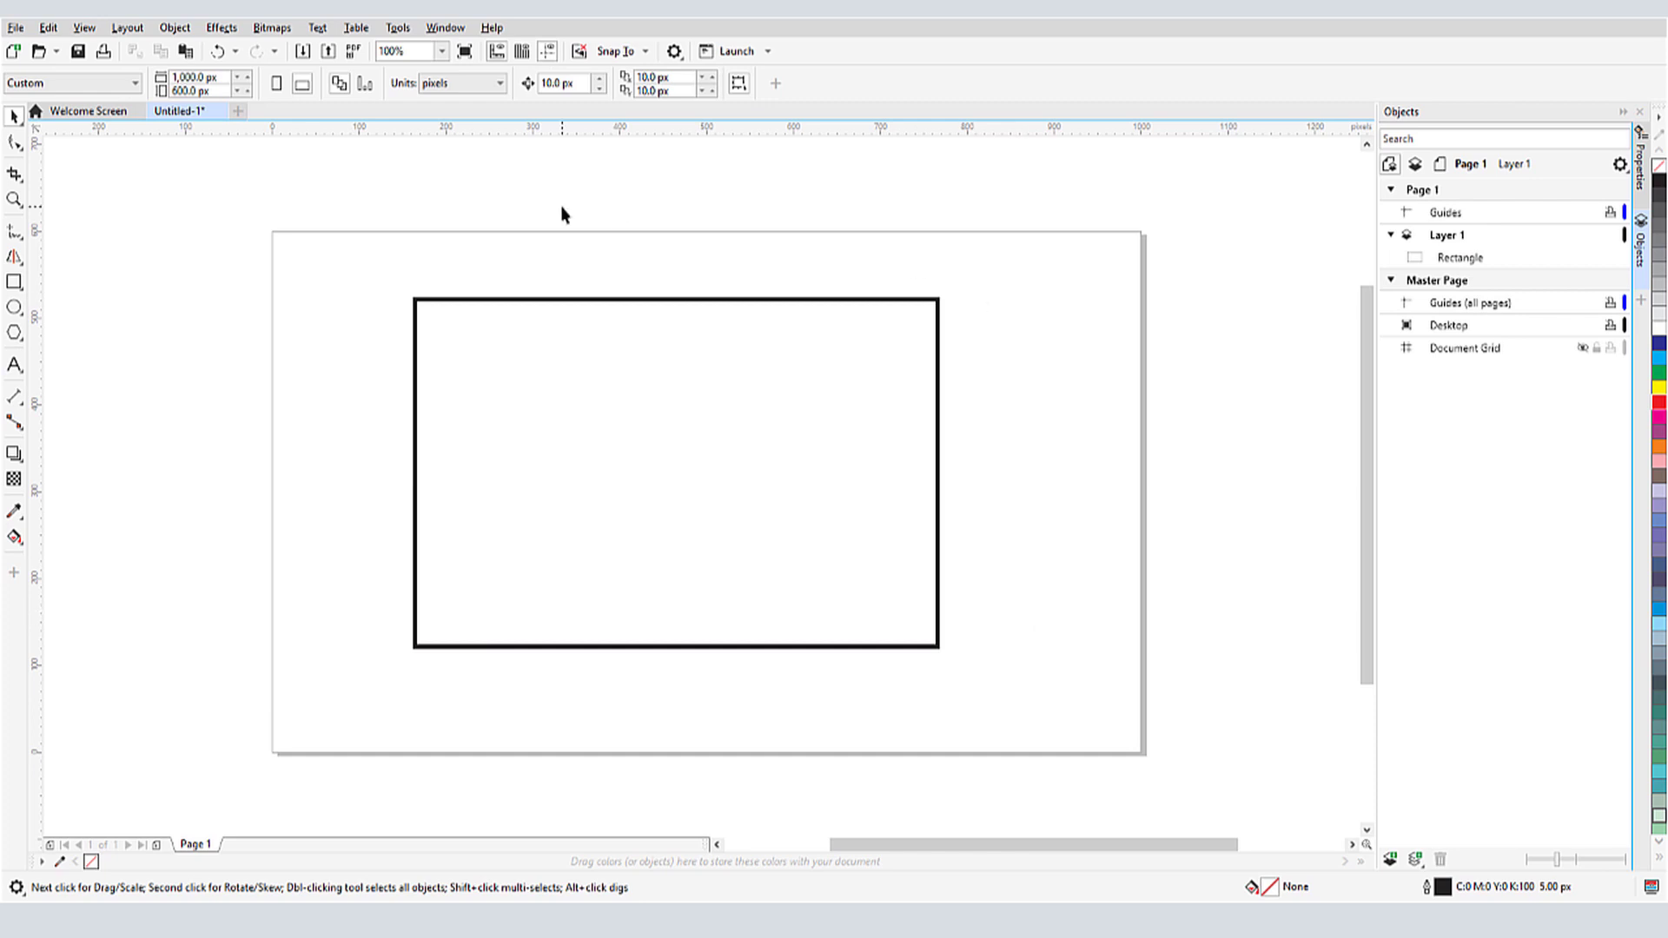
- Round the corners to 84 px, try Scalloped, Chamfered and Round, then reset the radius to square
left_click(18, 146)
left_click(521, 302)
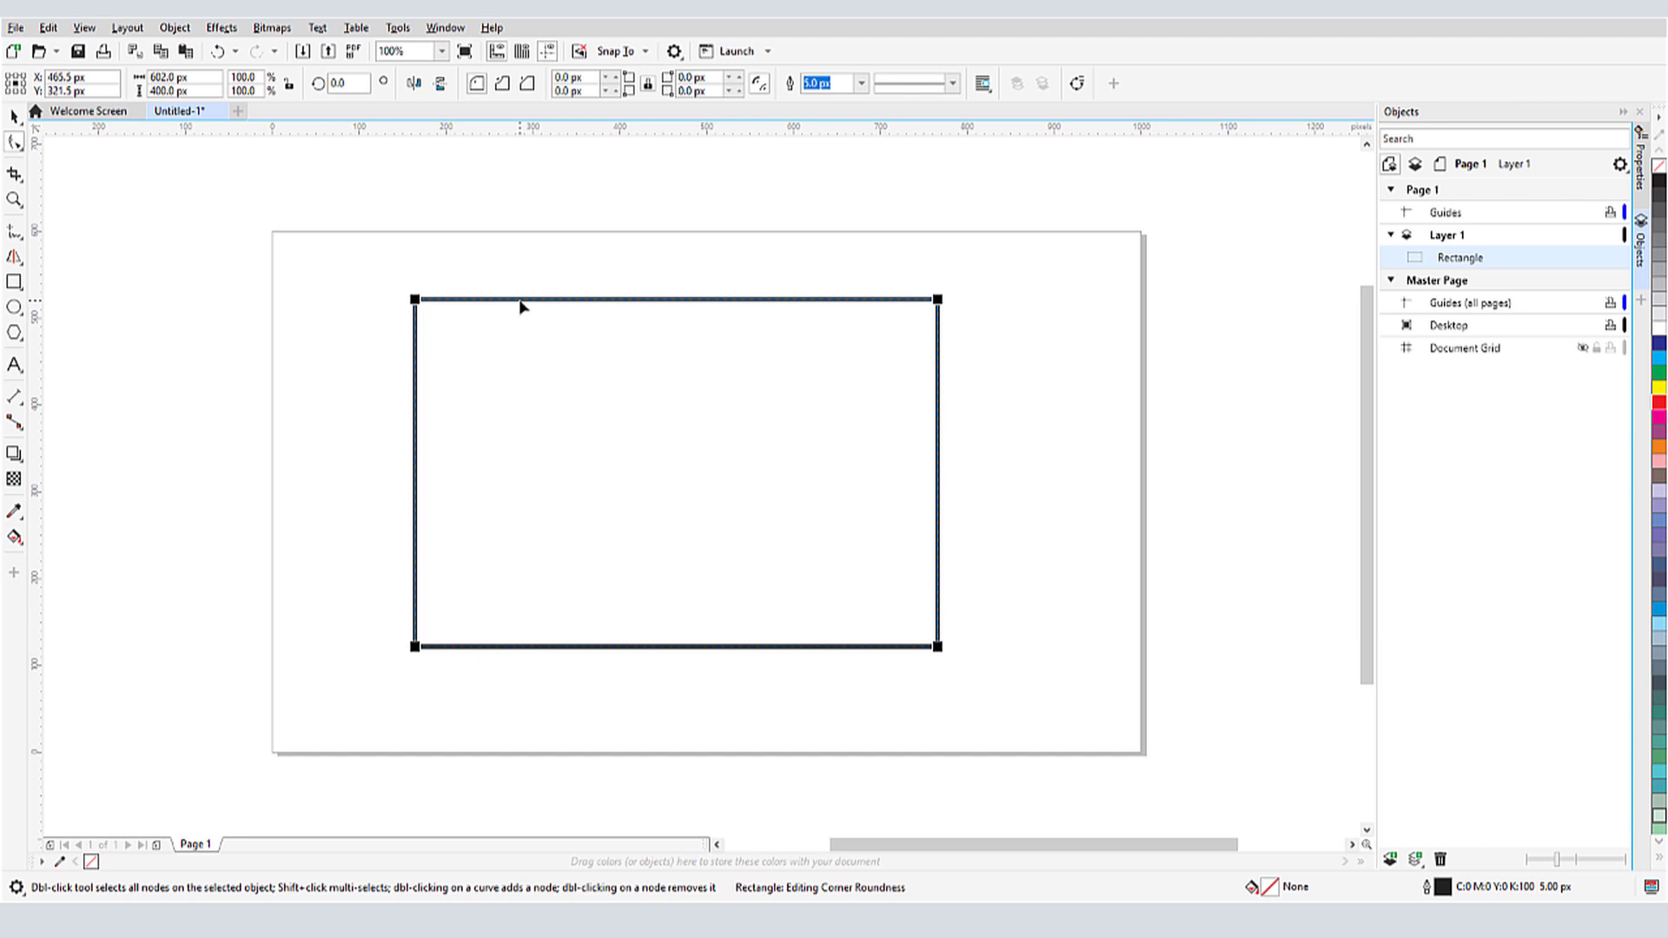
left_click_drag(429, 304, 432, 376)
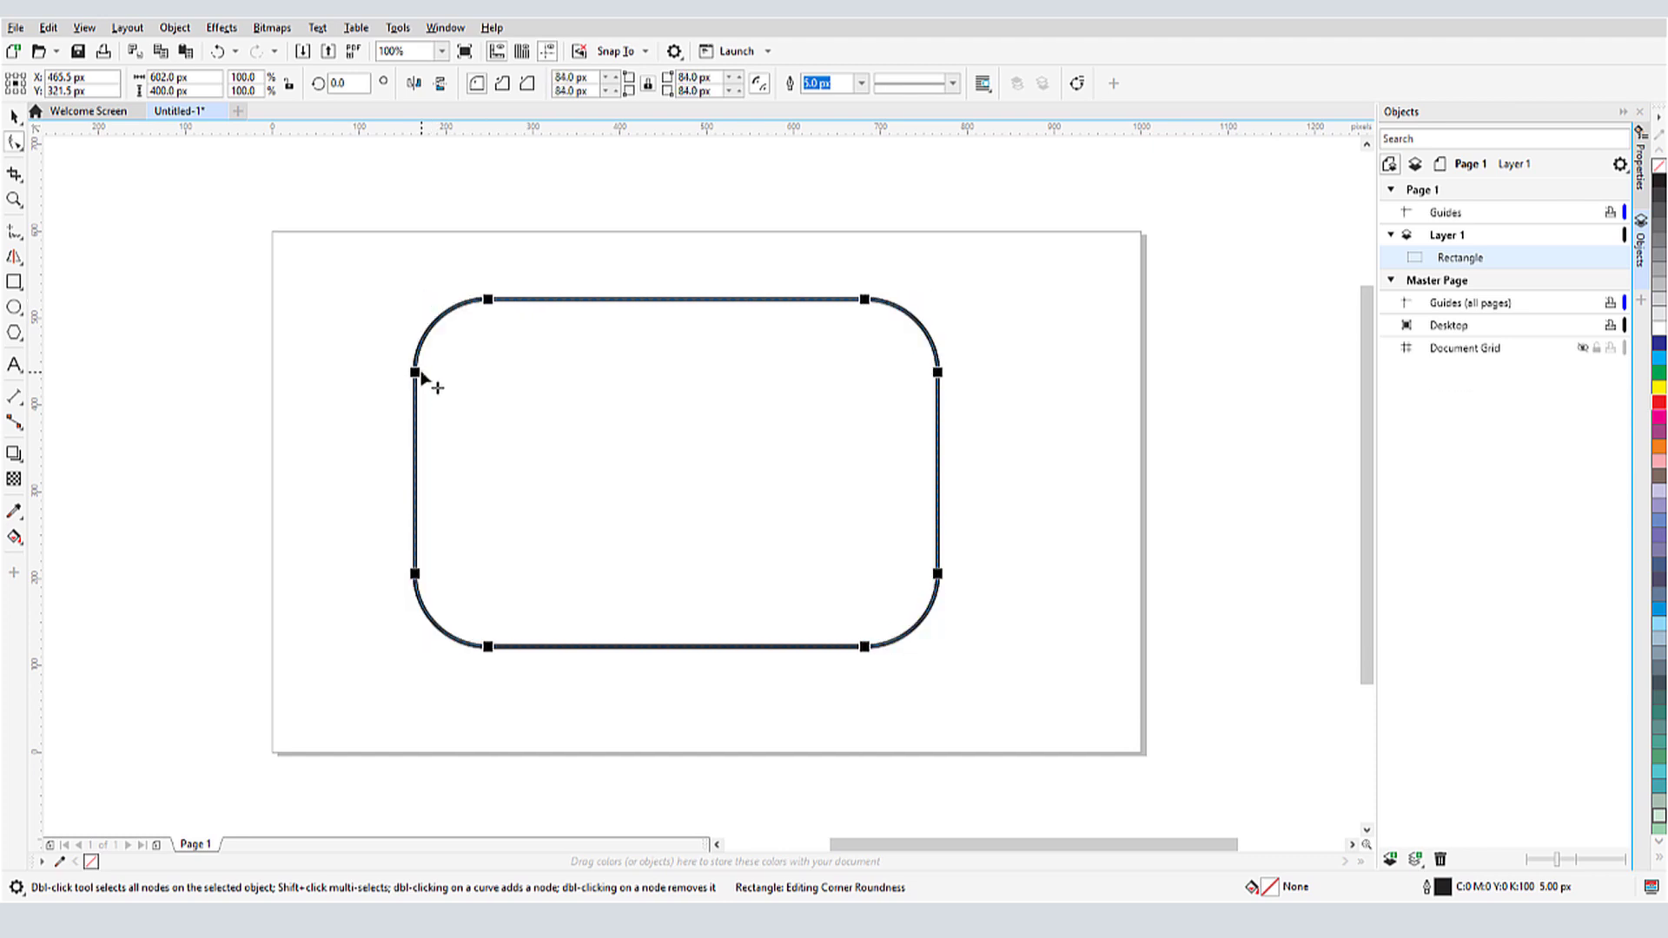
left_click(528, 84)
left_click(502, 84)
left_click(477, 85)
left_click_drag(415, 373, 413, 288)
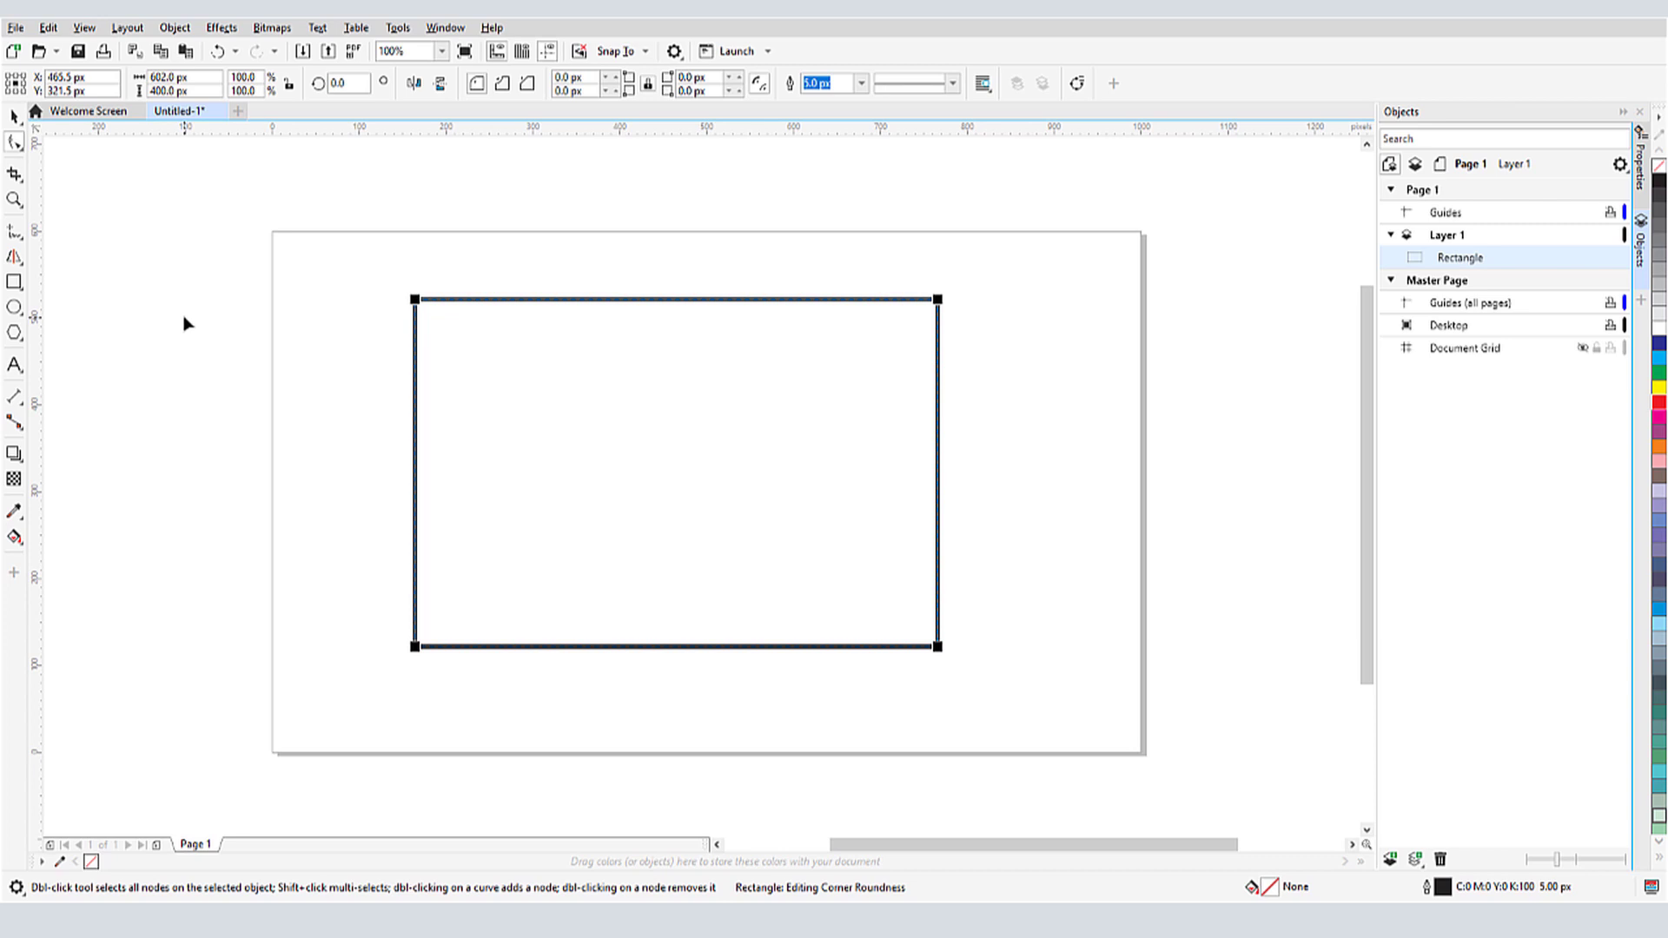
- Reselect the rectangle and nudge it back into place
left_click(182, 318)
left_click(14, 116)
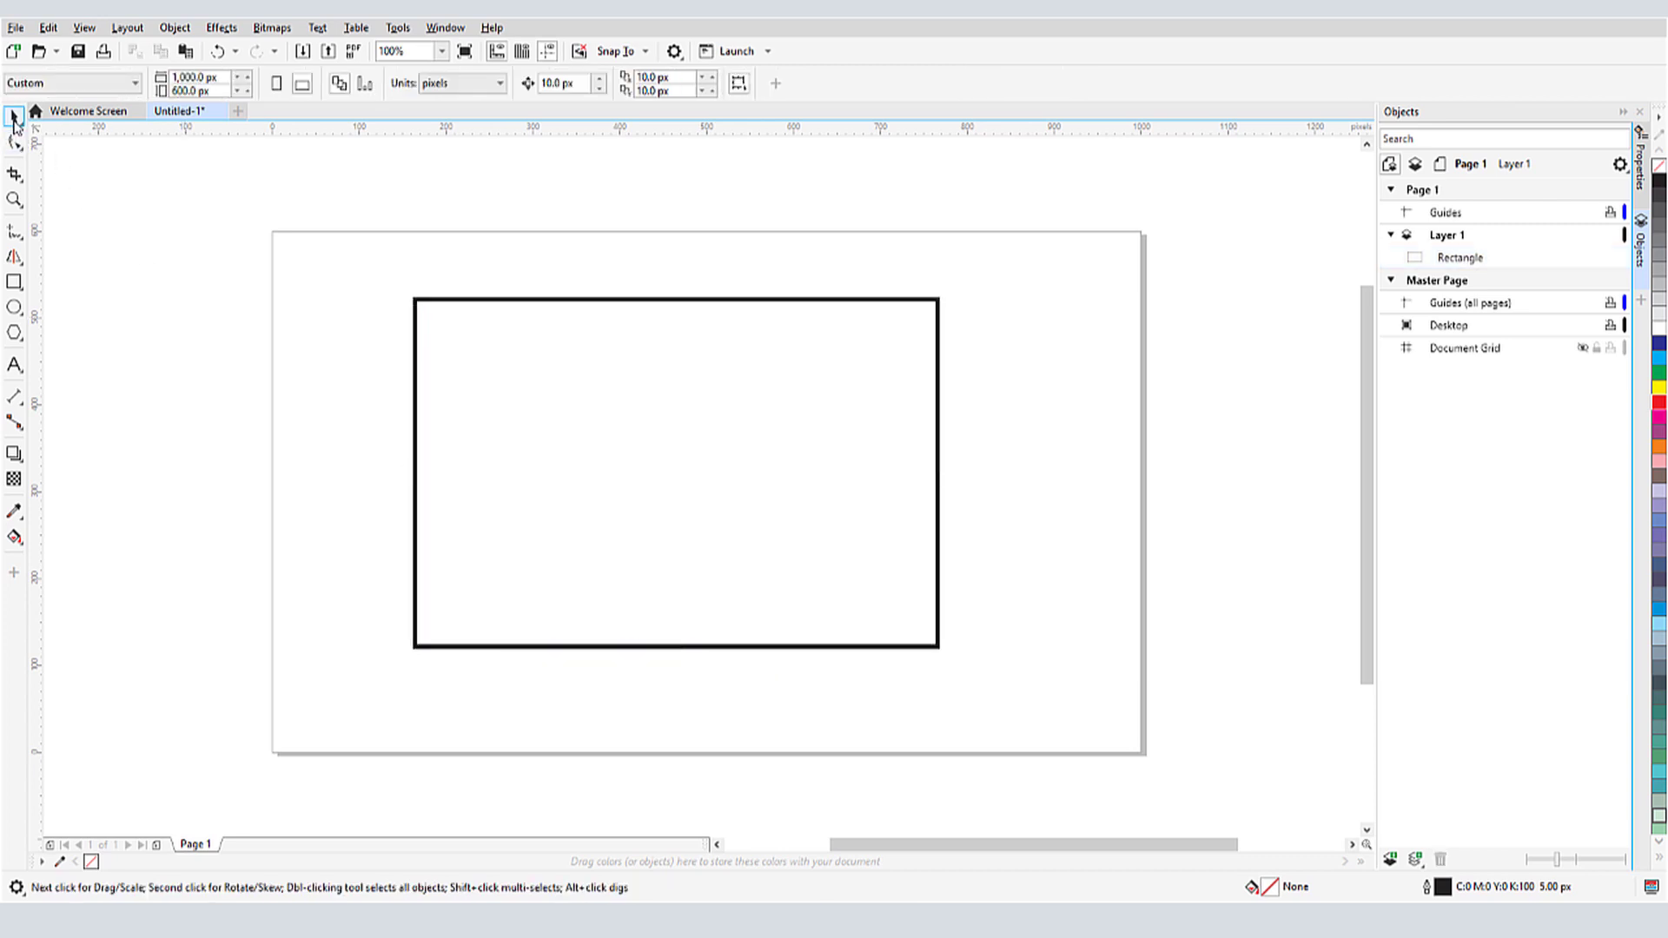
left_click(456, 300)
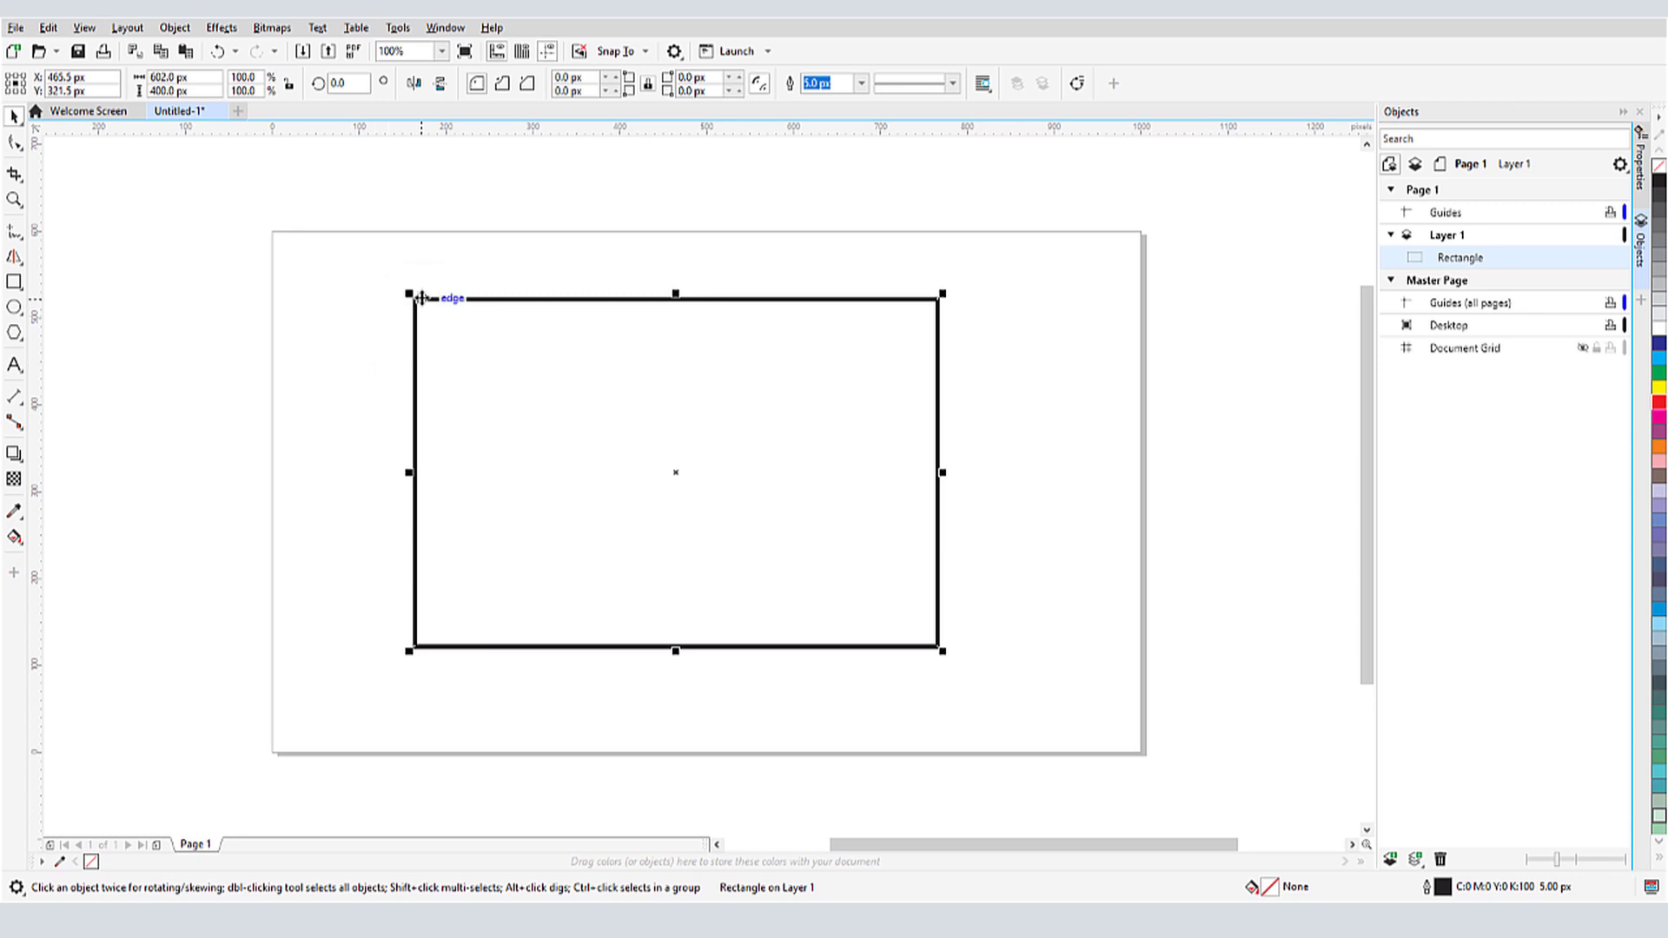
mouse_move(421, 298)
left_mouse_down()
mouse_move(461, 352)
mouse_move(418, 304)
left_mouse_up()
key("F10")
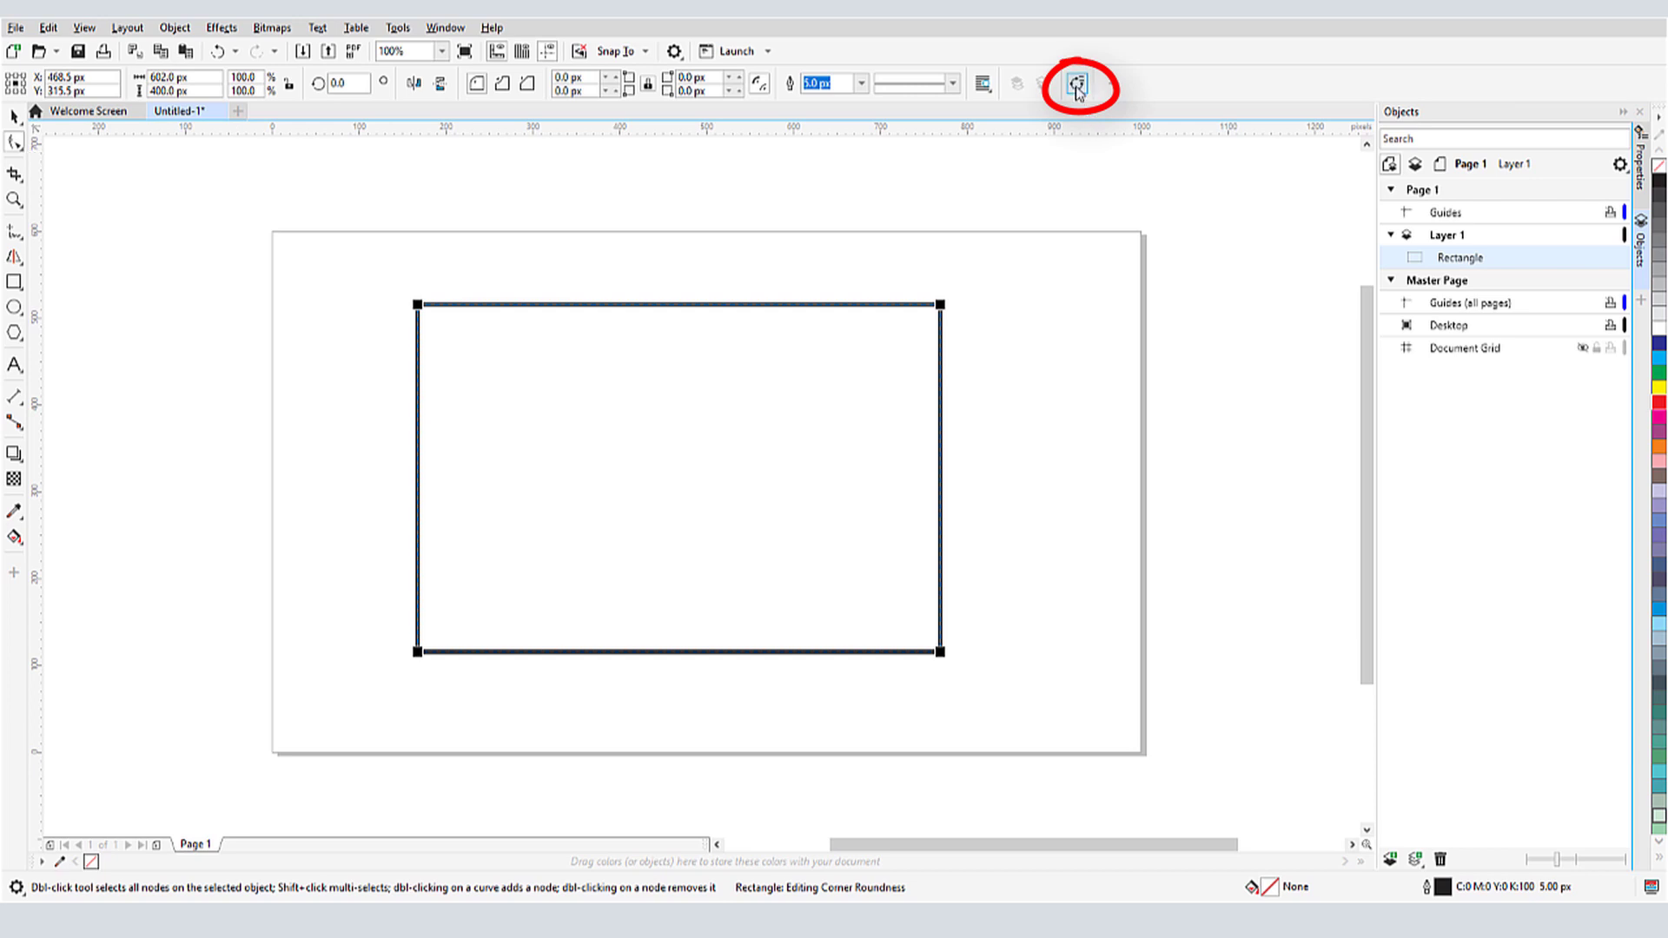
- Convert the rectangle to curves and move its two right-hand nodes inward
right_click(944, 388)
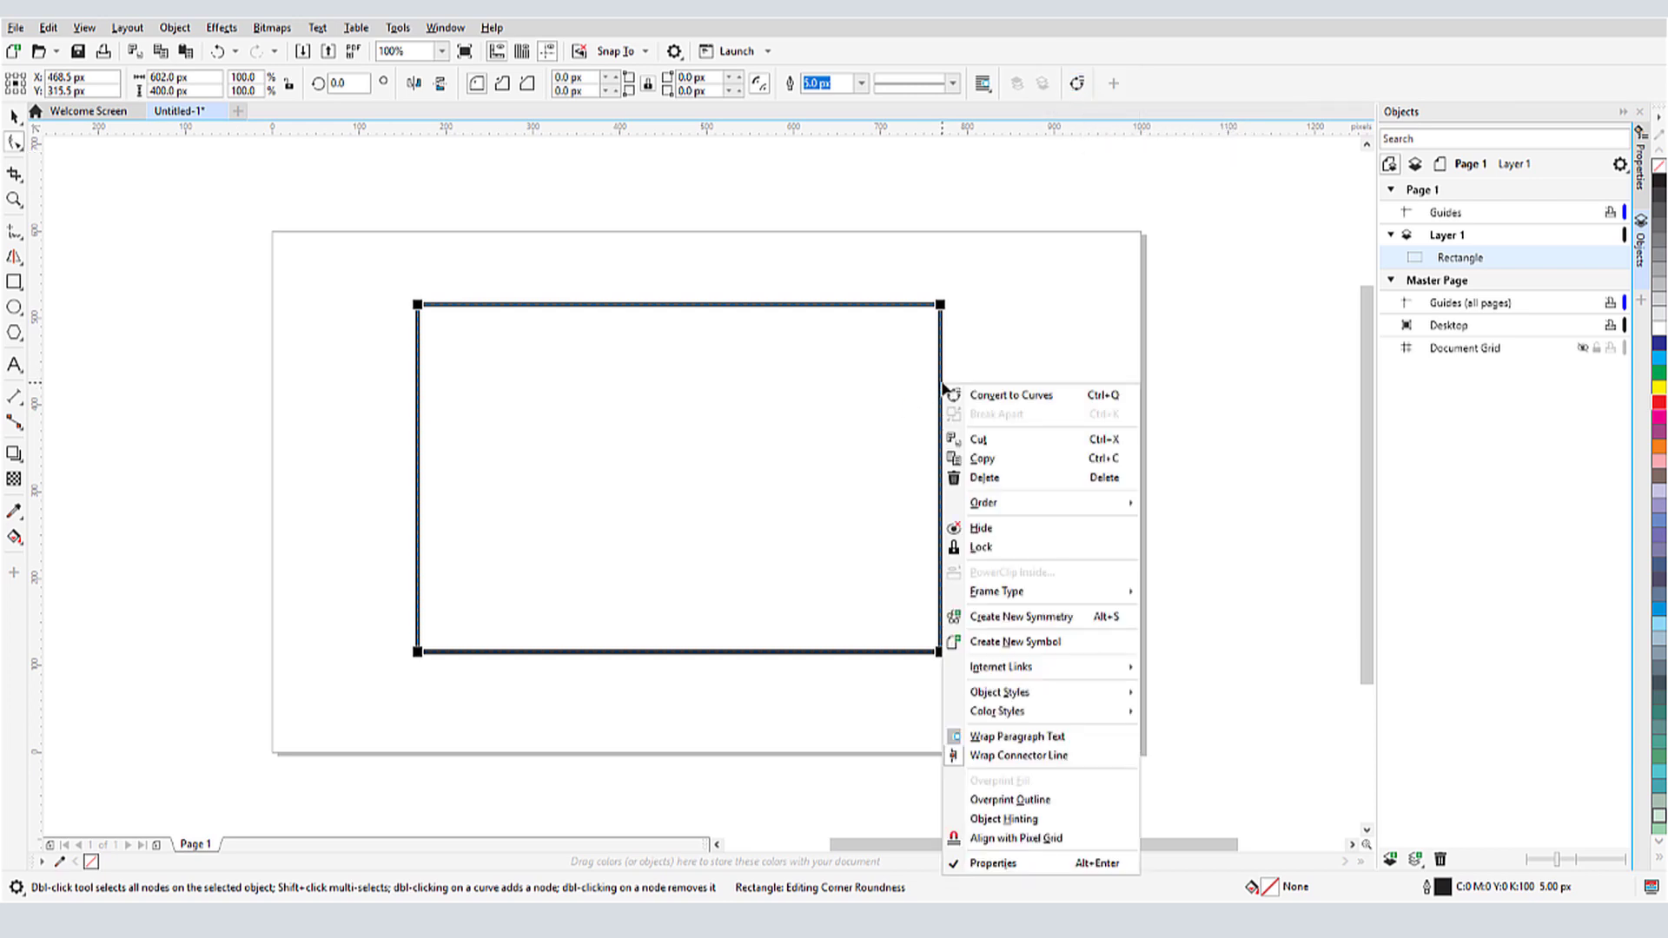
left_click(1070, 398)
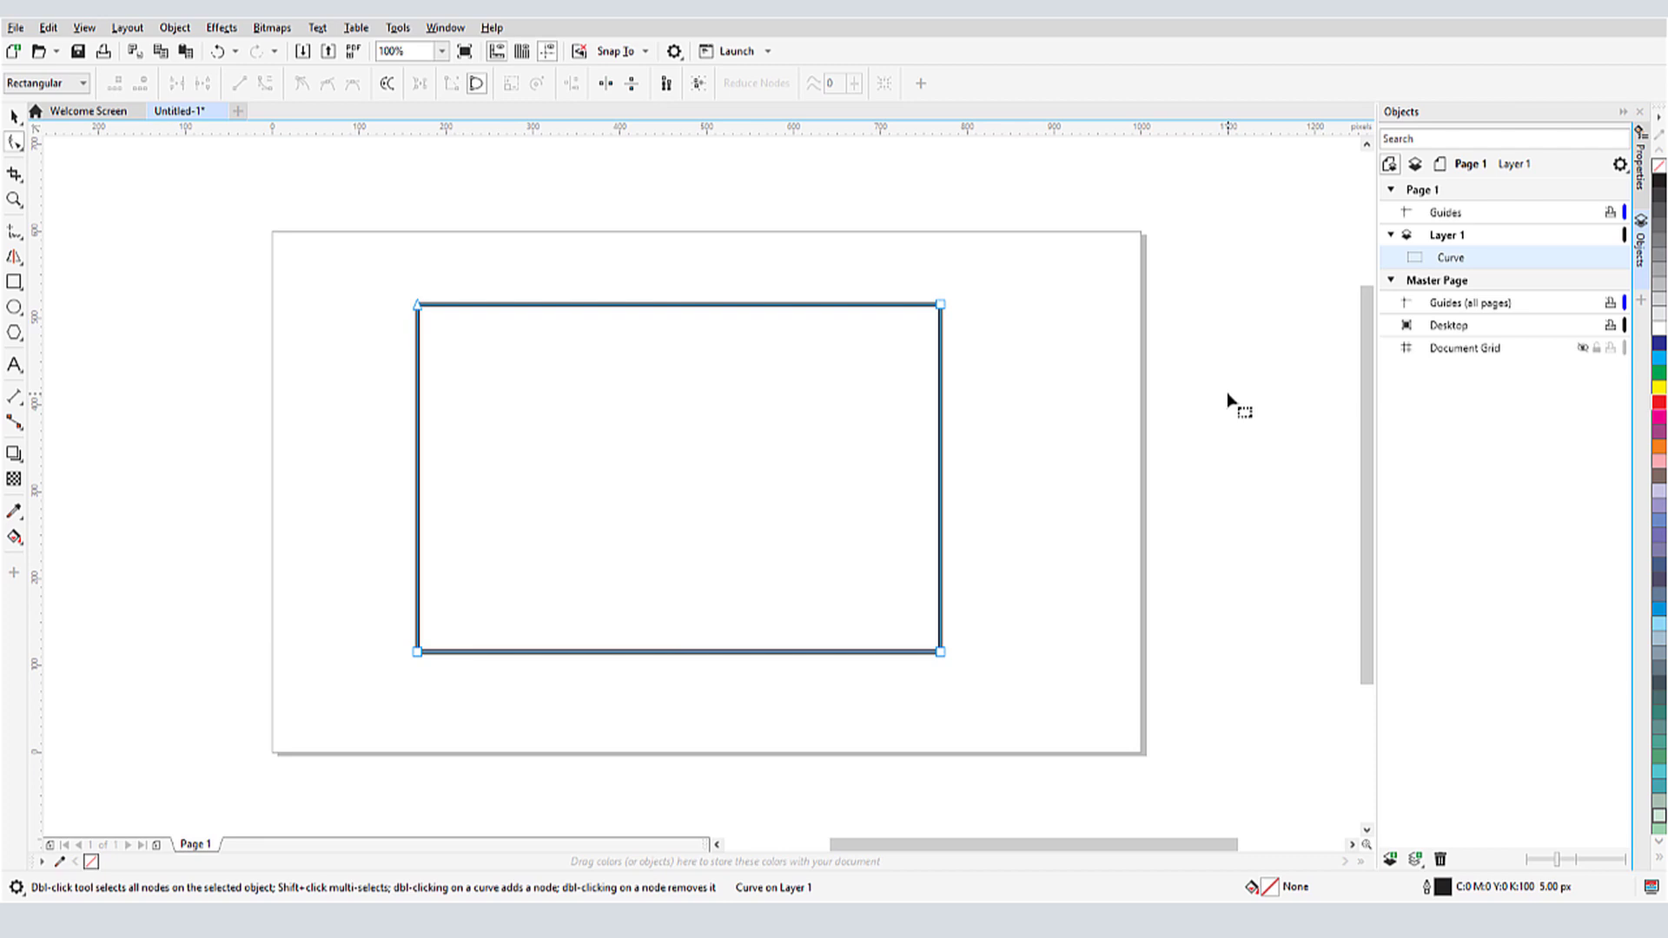
left_click(940, 304)
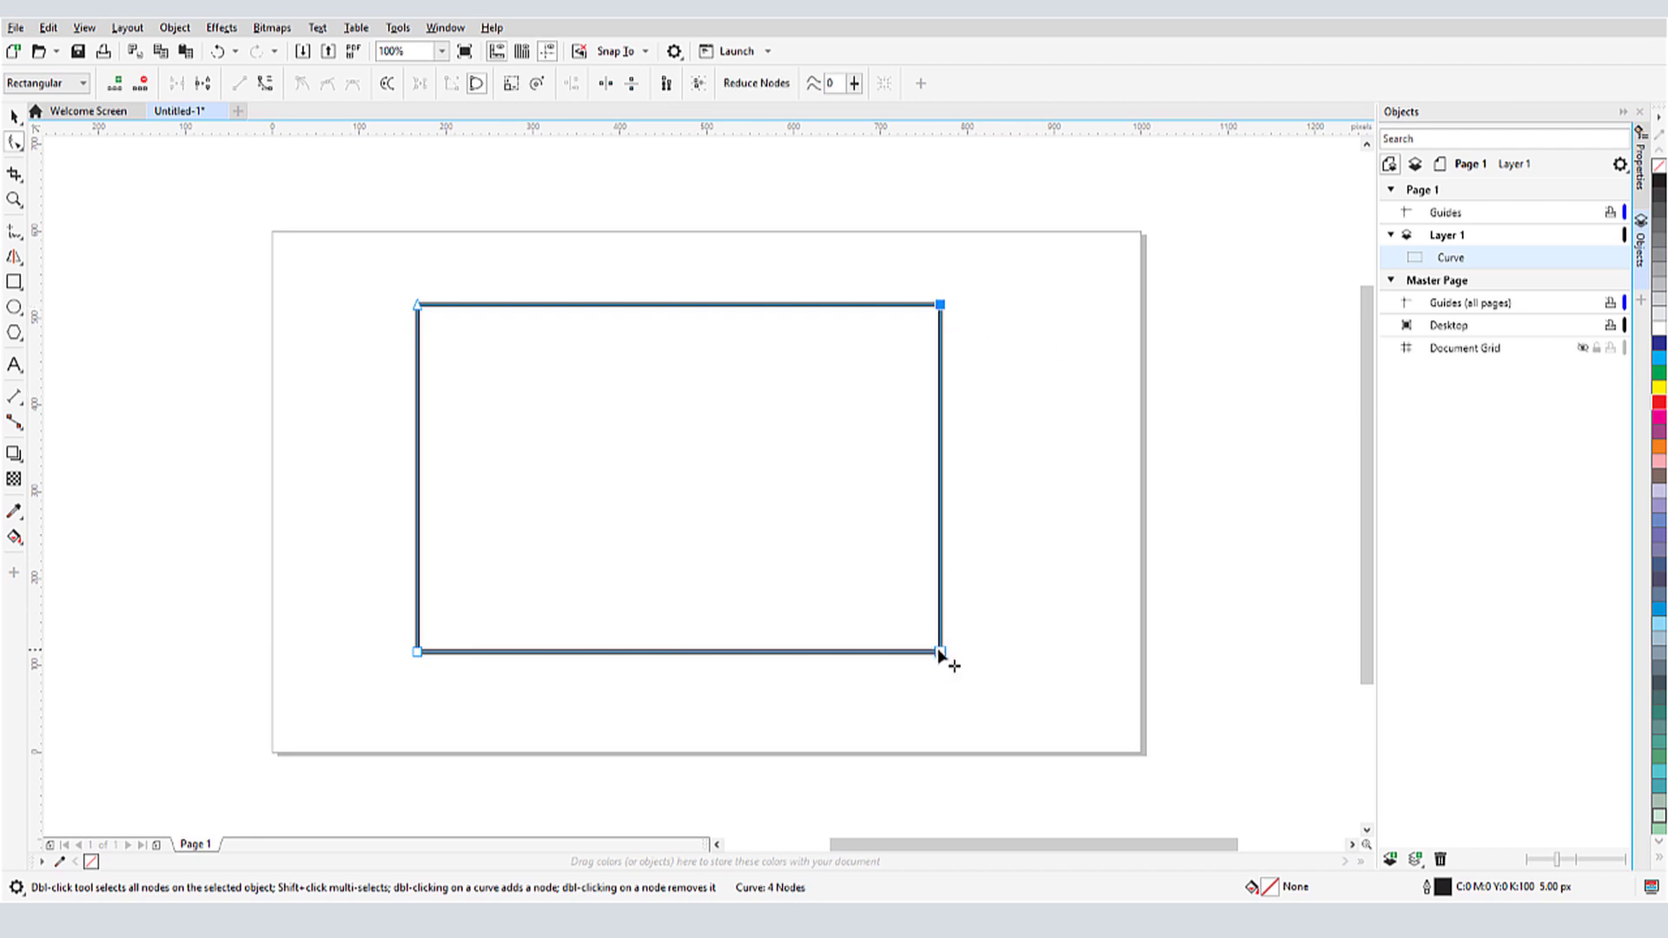
left_click(940, 650)
left_click(983, 654)
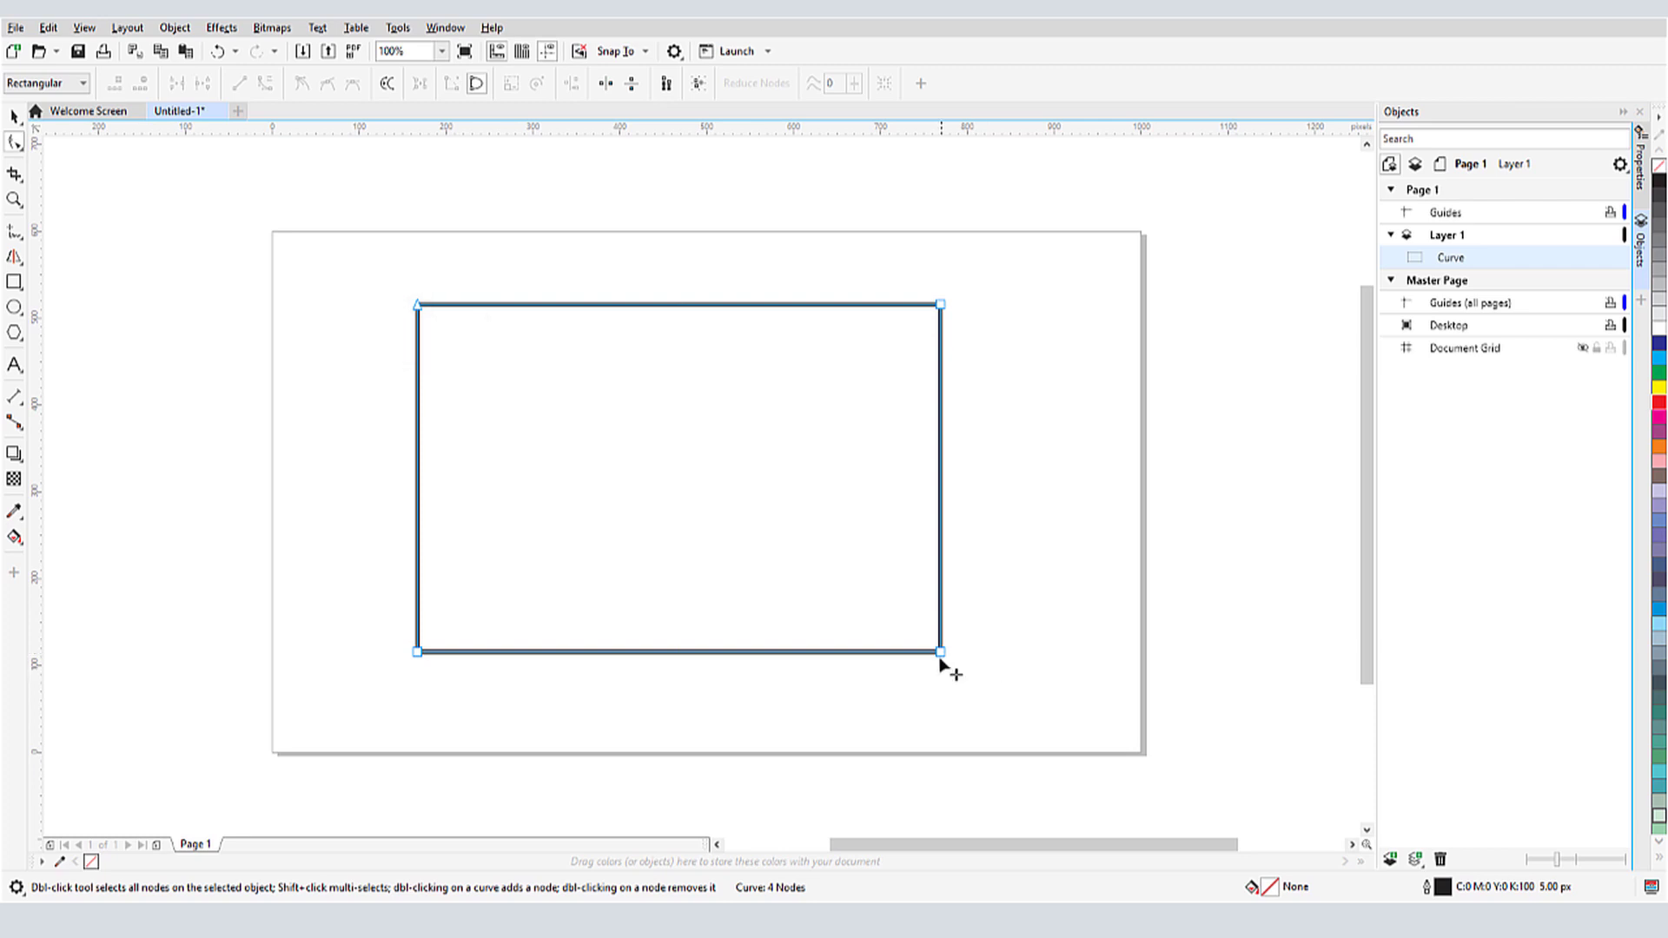
left_click_drag(941, 652, 841, 554)
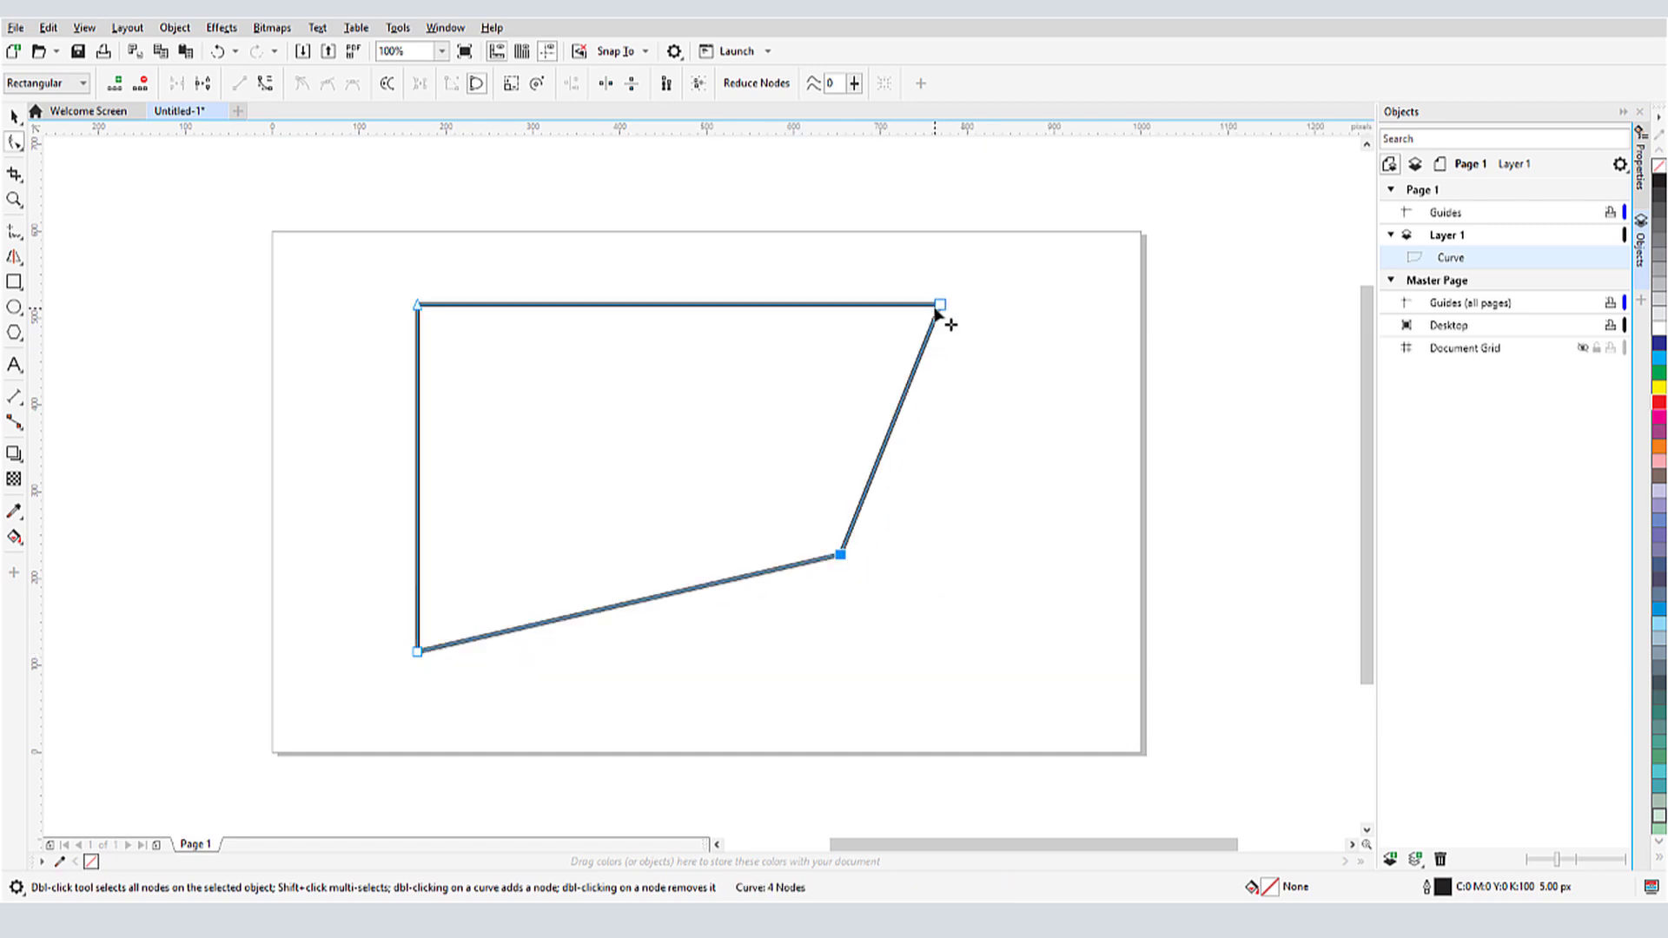
left_click_drag(941, 304, 935, 577)
- Delete the bottom-right node, then add nodes on the diagonal edges and pull them outward
left_click(932, 572)
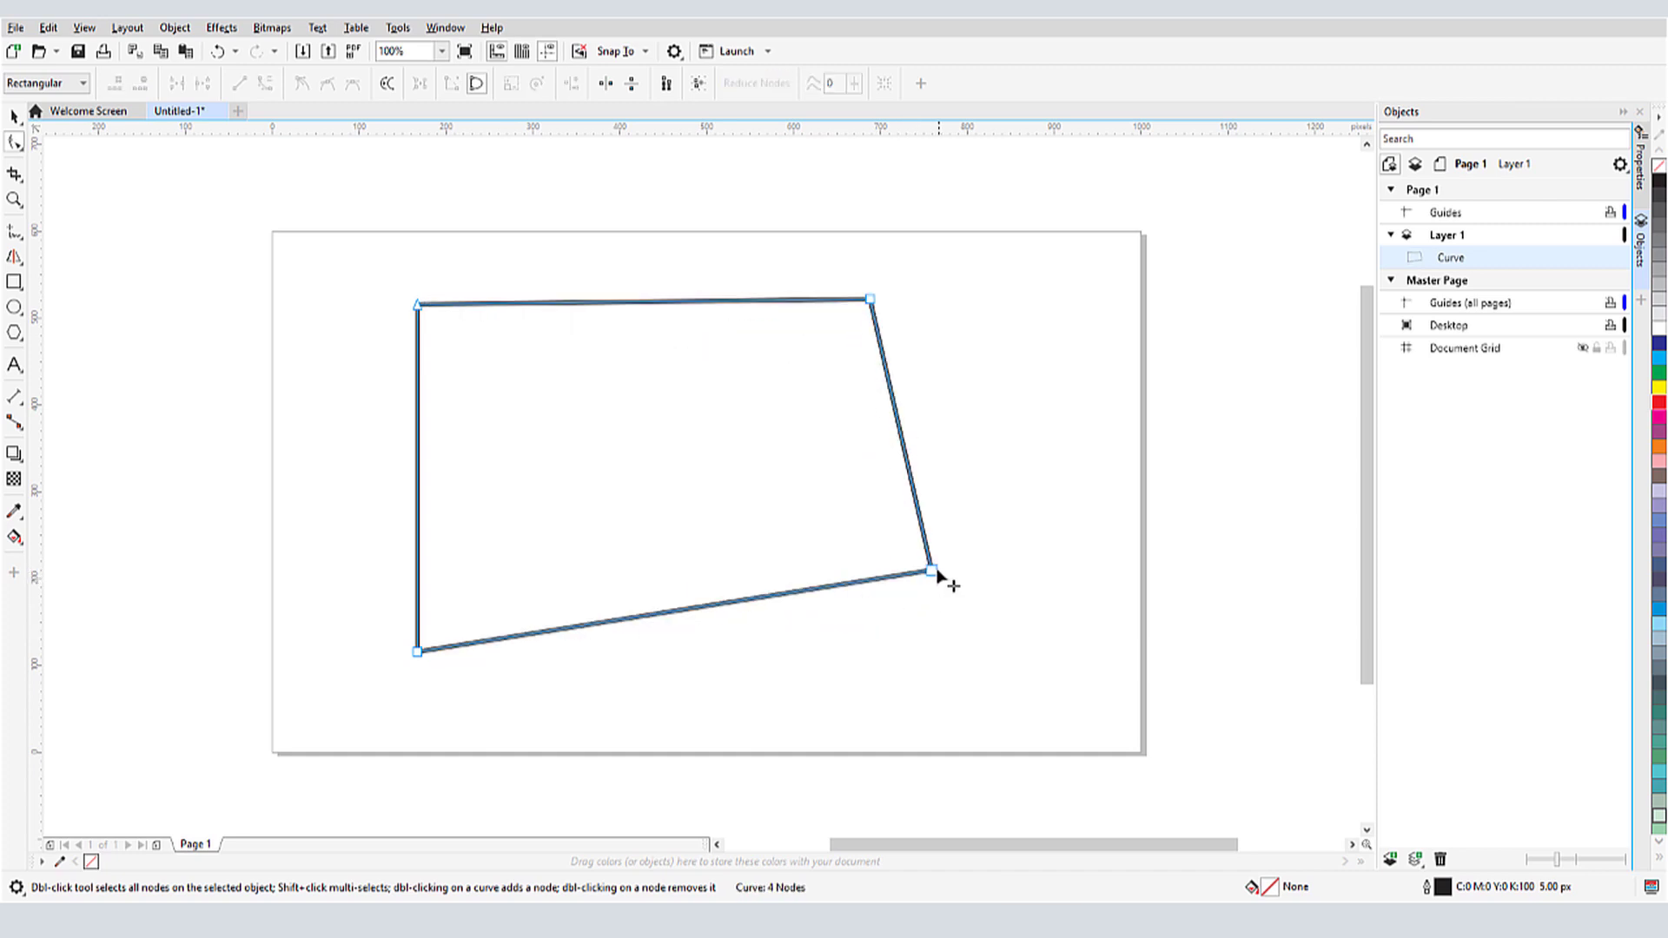
key("Delete")
double_click(647, 477)
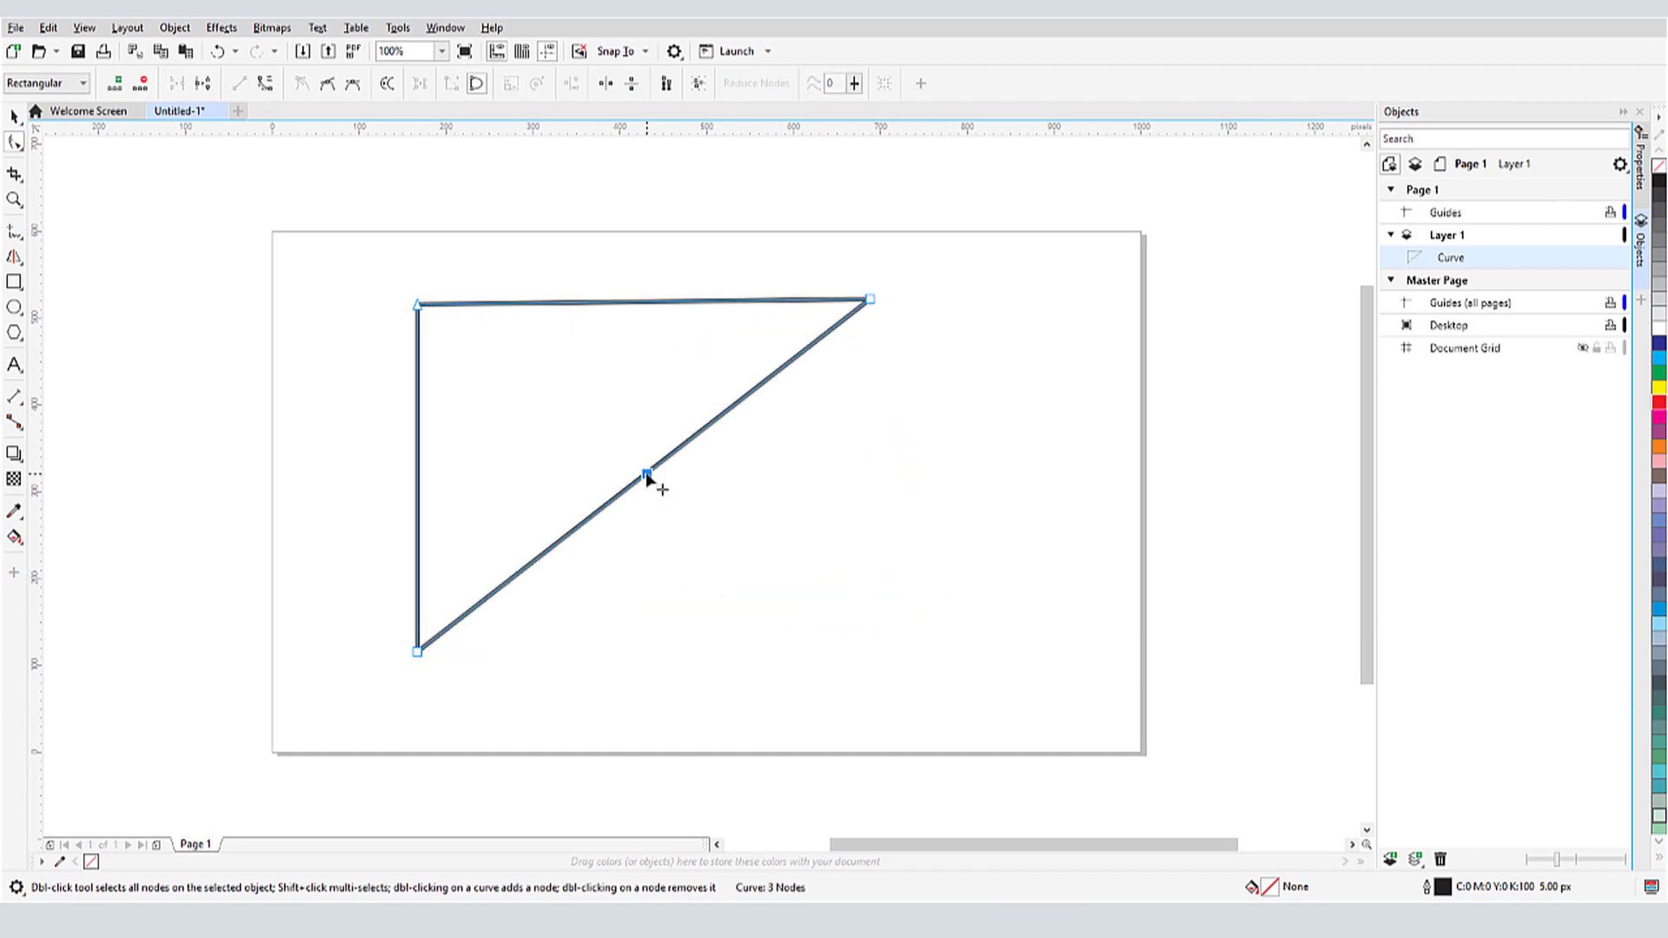
left_click_drag(649, 478, 700, 649)
double_click(785, 480)
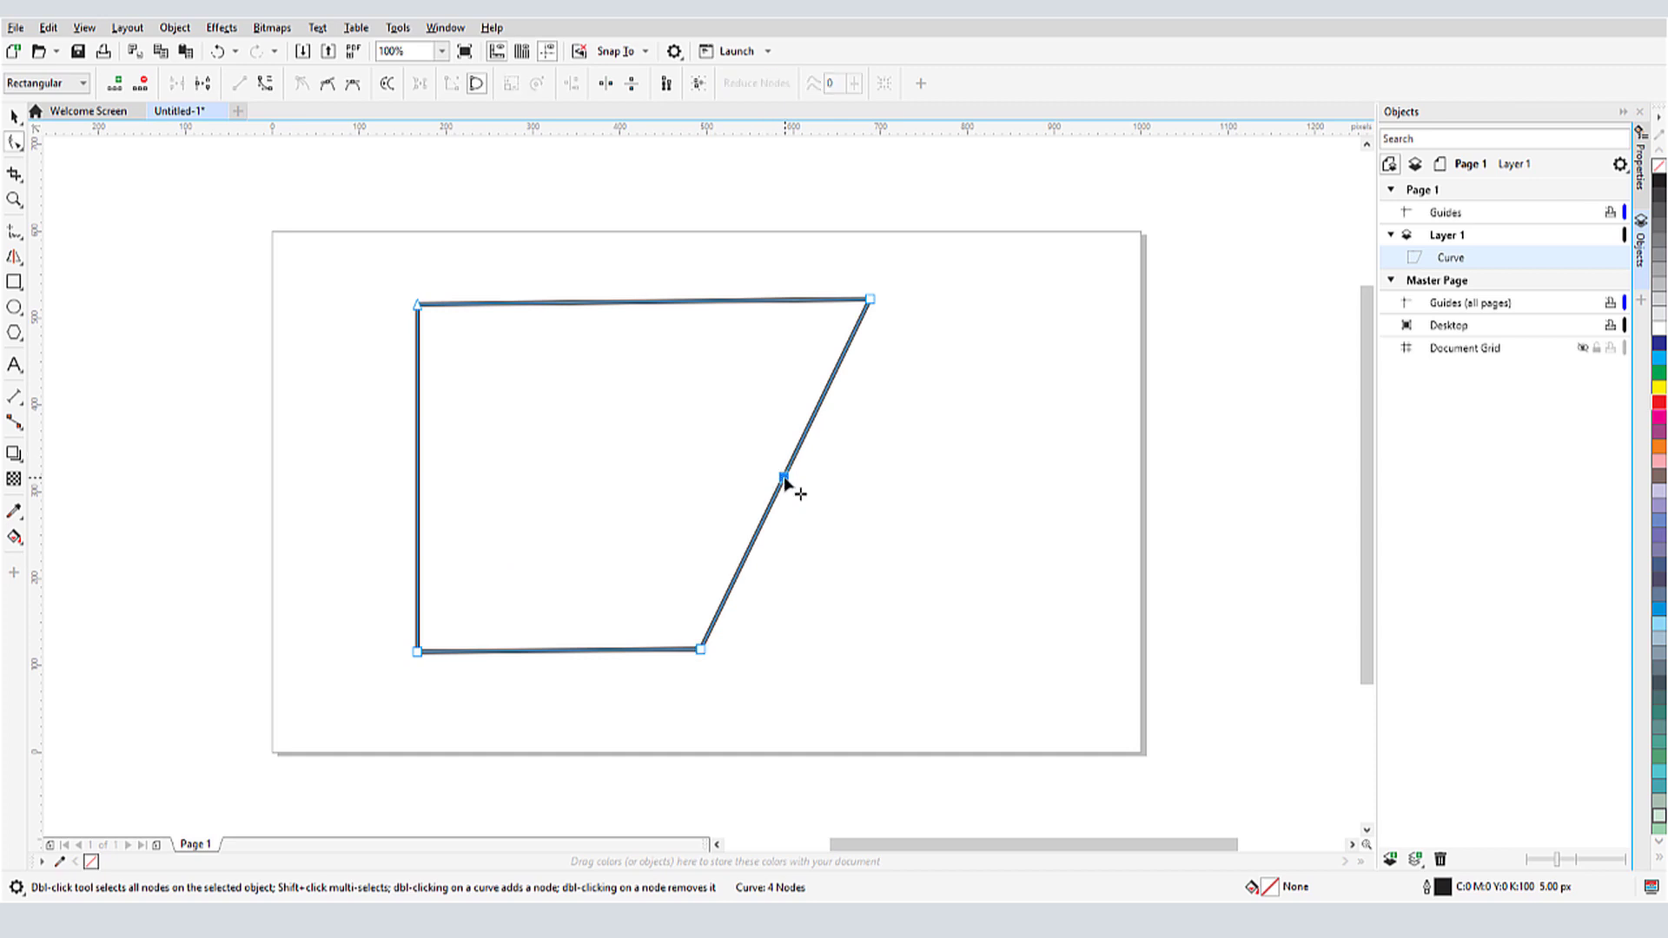
left_click_drag(784, 480, 972, 523)
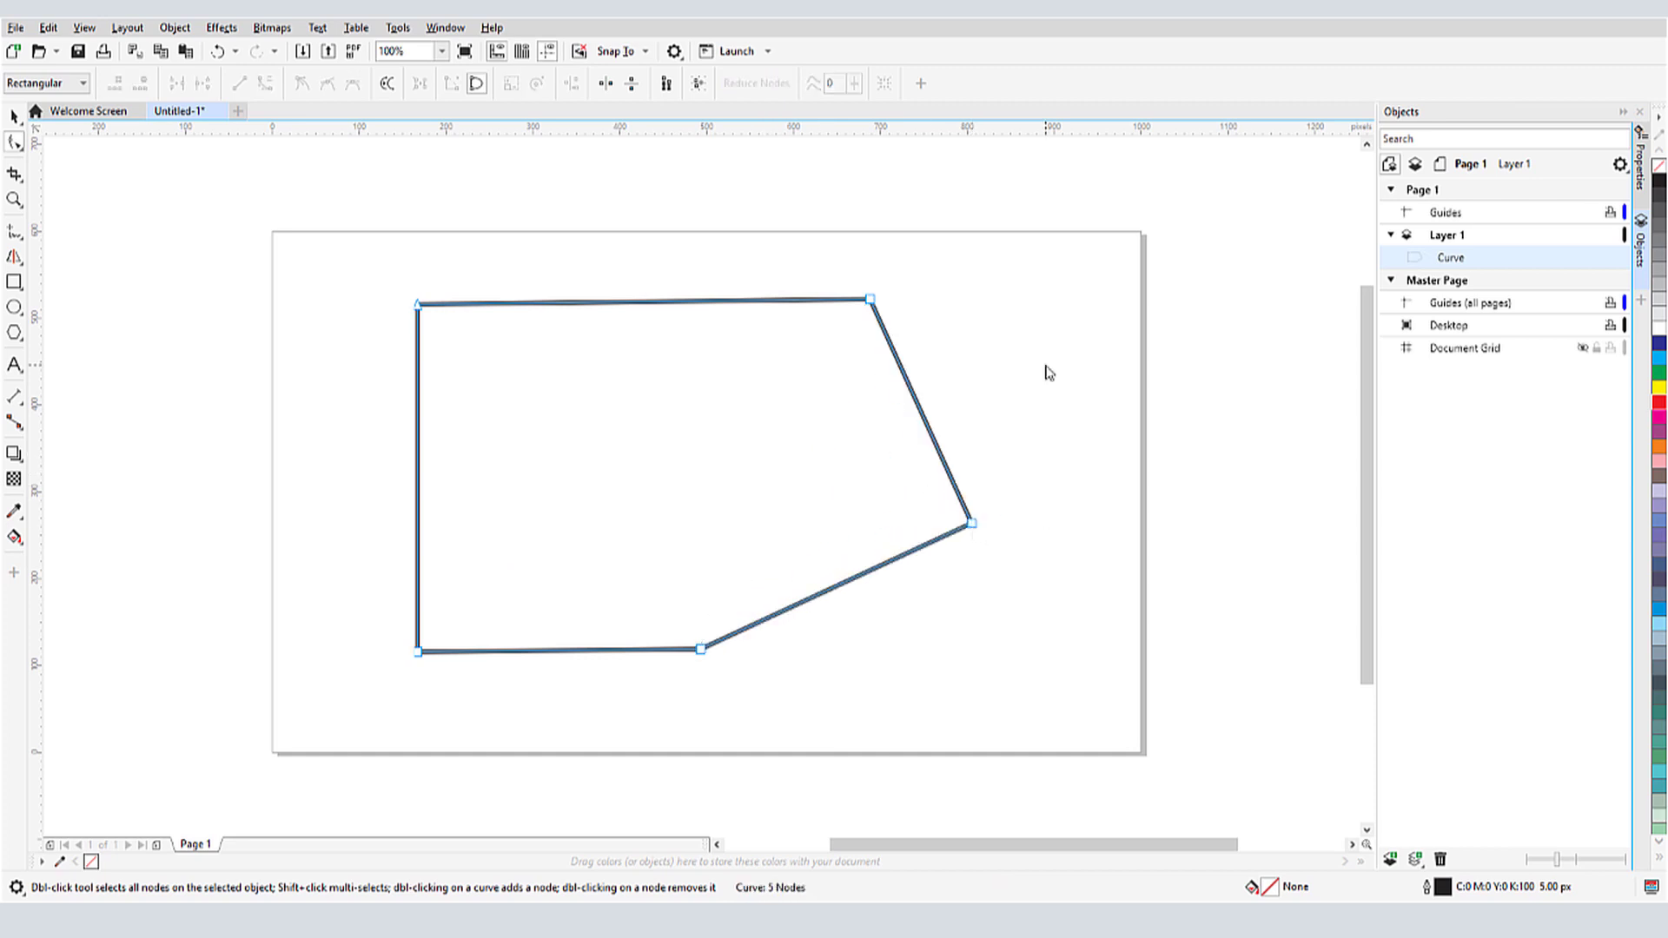
- Set Node size to Large under Nodes and Handles in the options
left_click(399, 29)
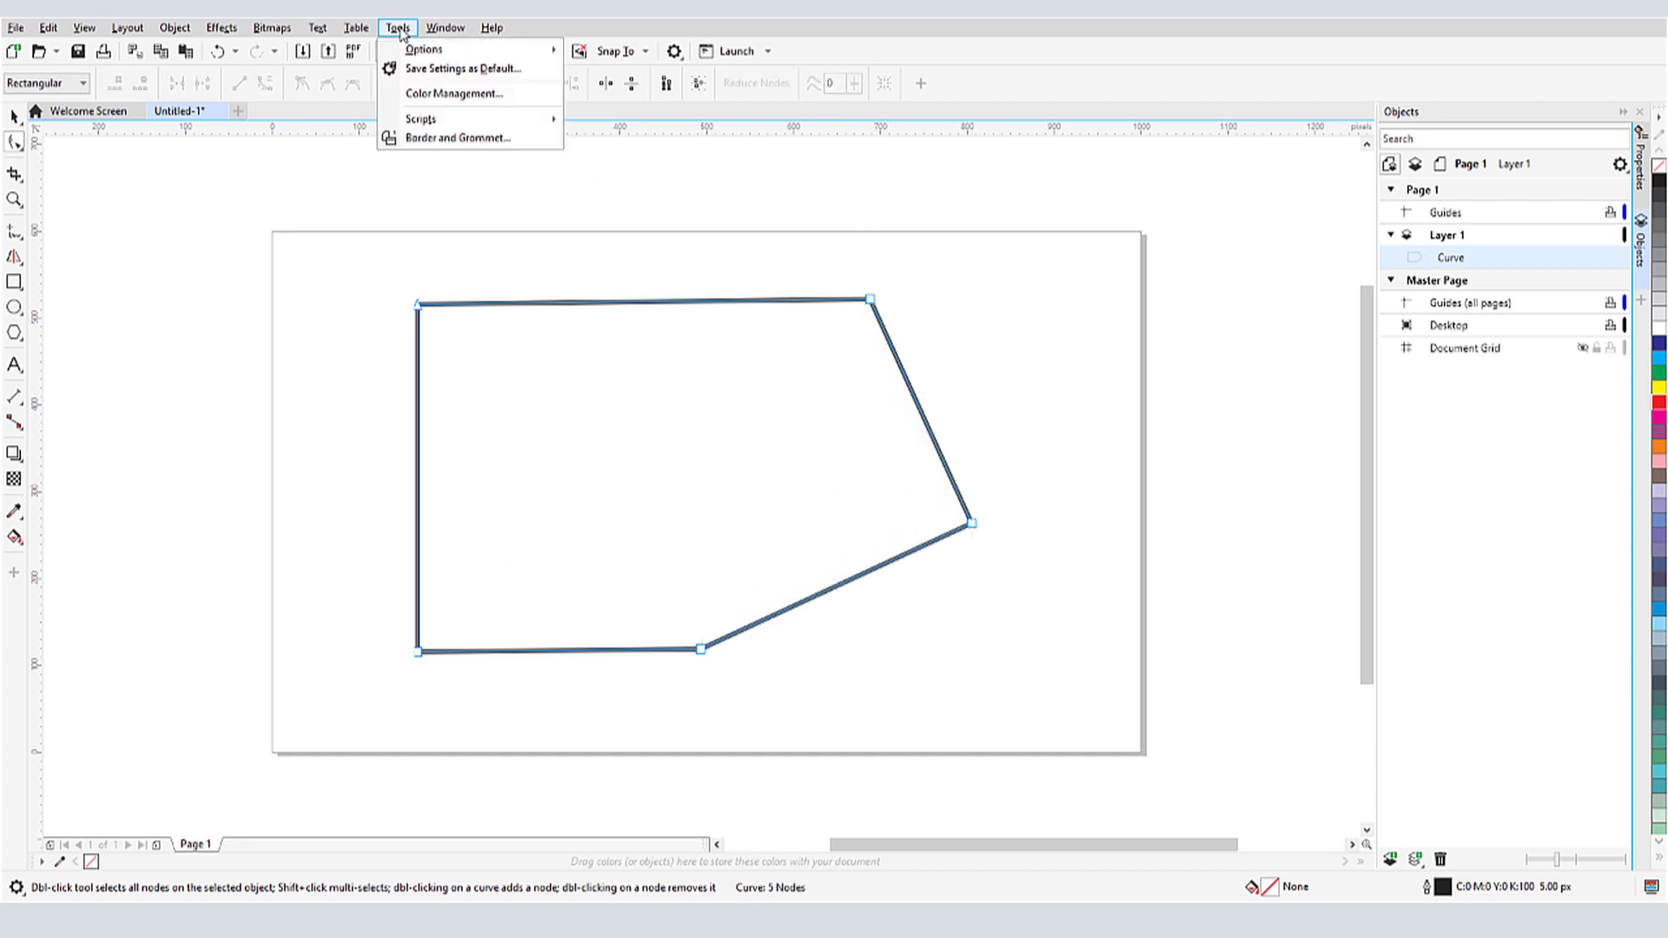
mouse_move(445, 52)
left_click(606, 52)
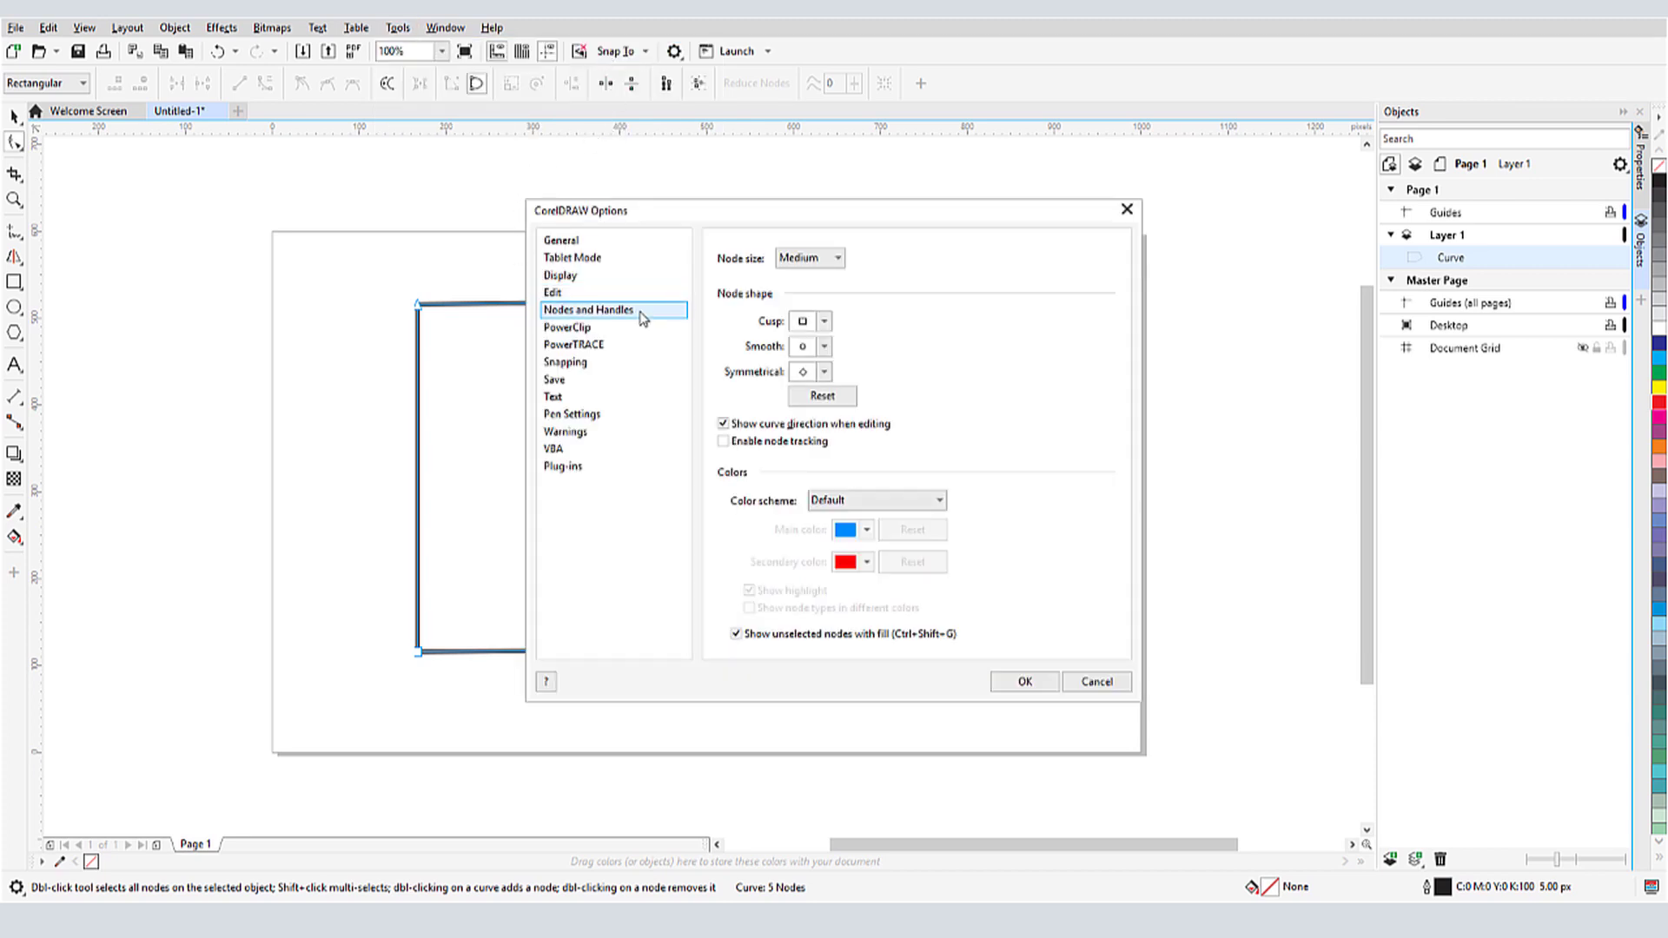
left_click(808, 258)
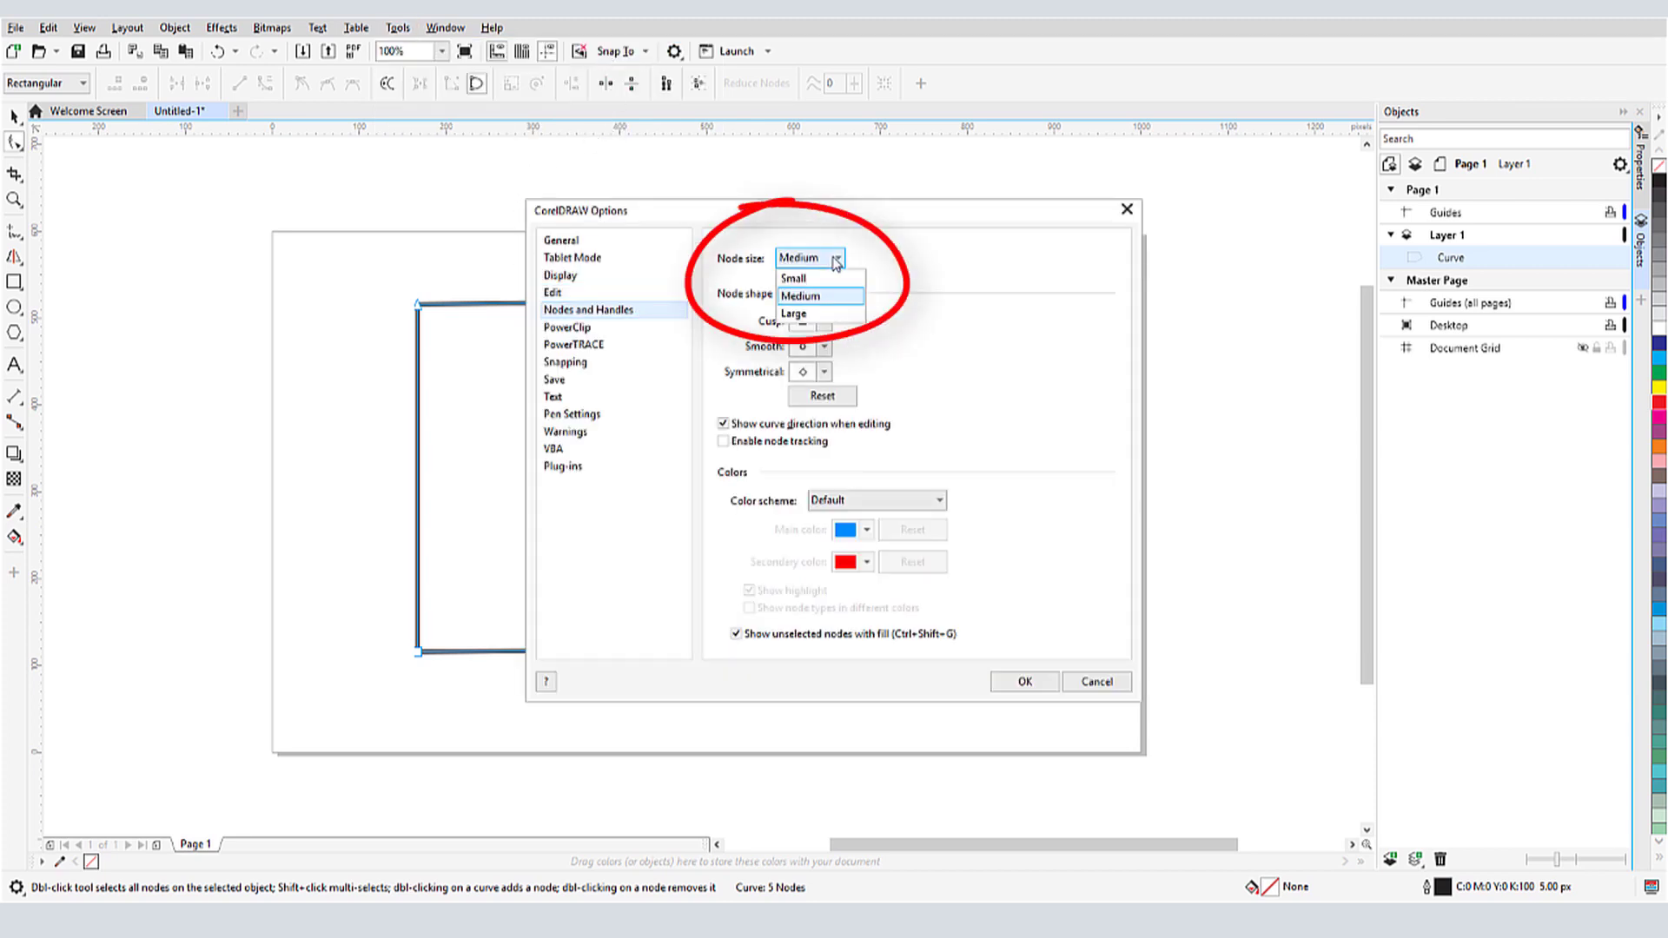
left_click(792, 309)
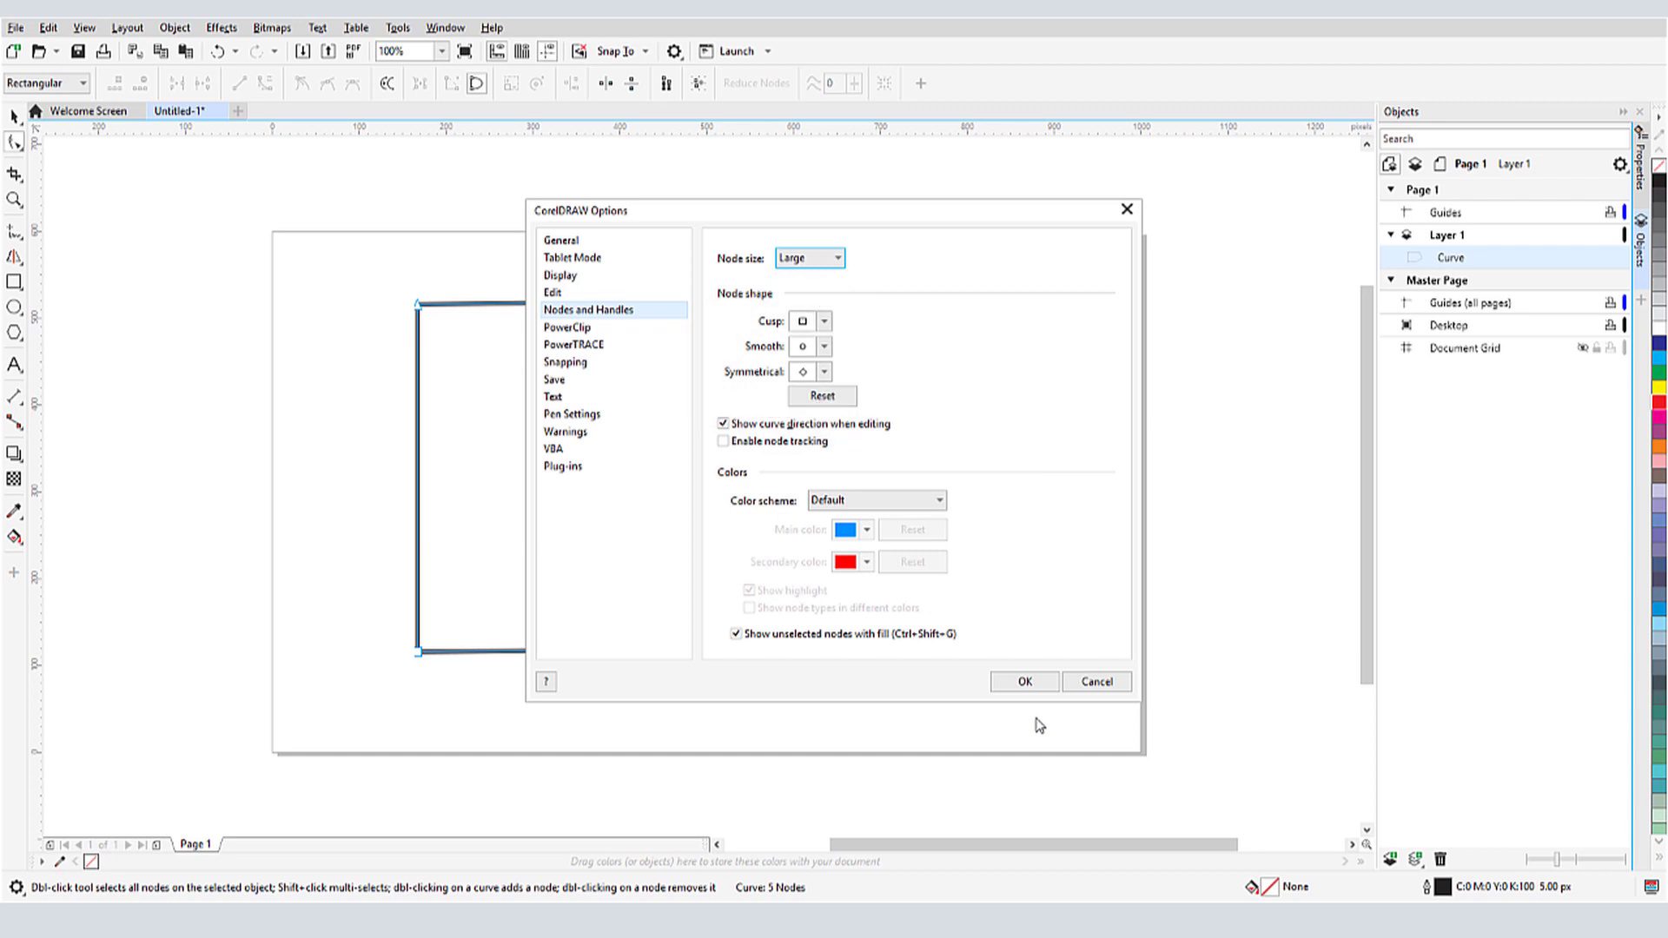
left_click(1030, 683)
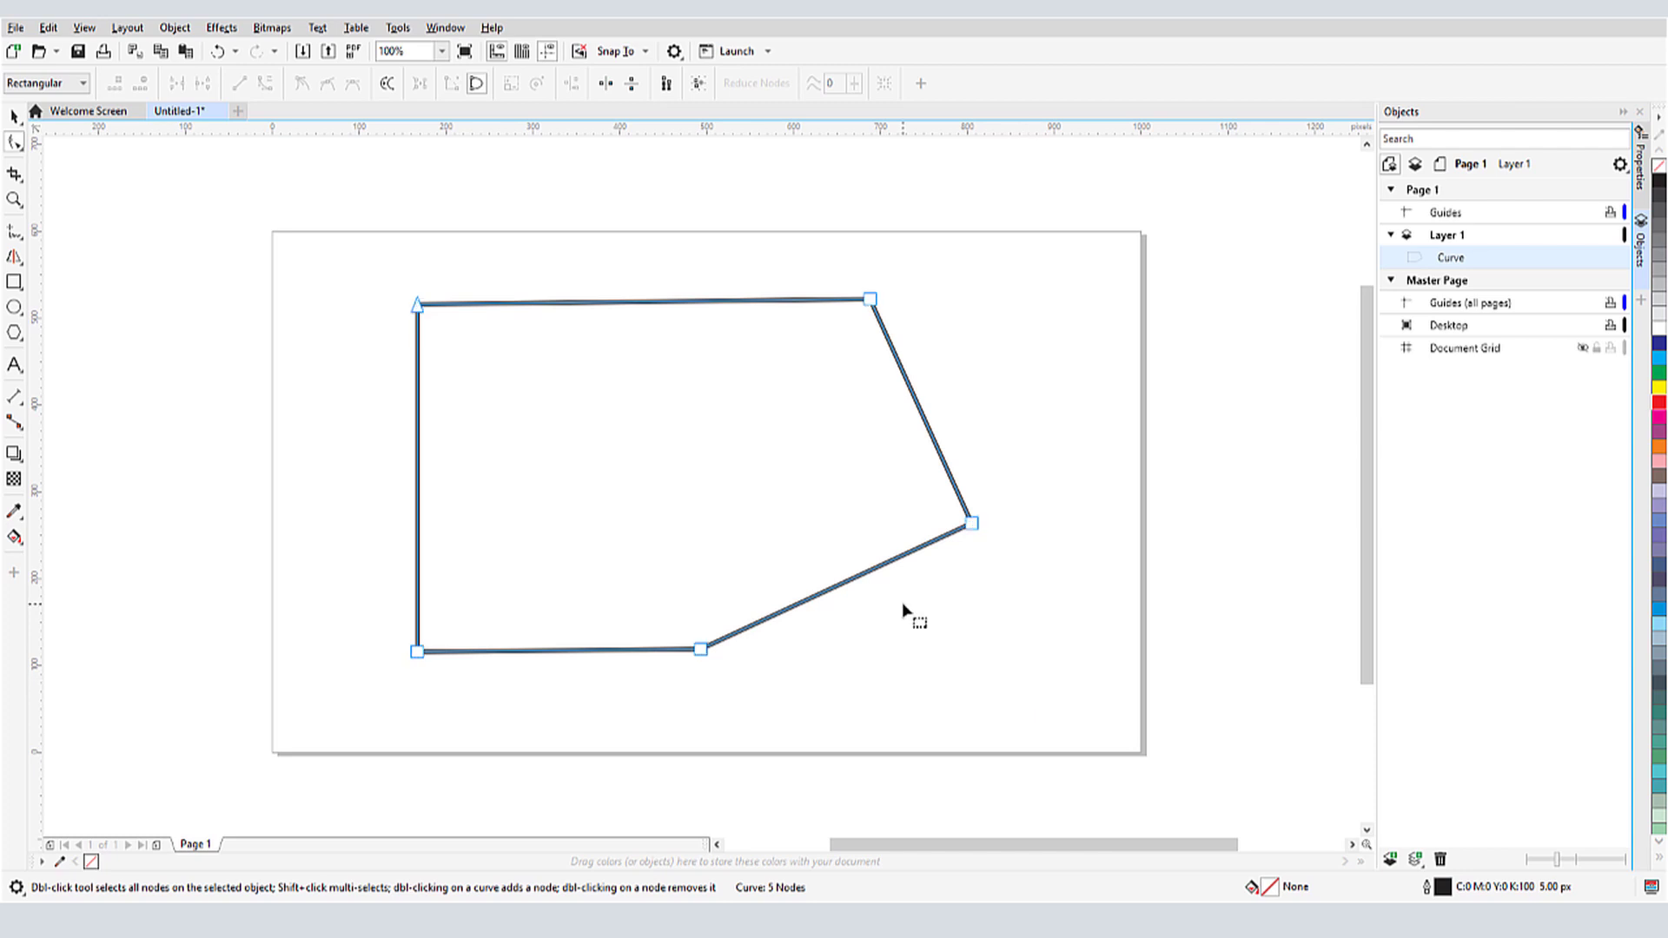
- Smooth all five nodes, move the upper nodes down and stretch a handle far left
left_click_drag(366, 298, 1010, 695)
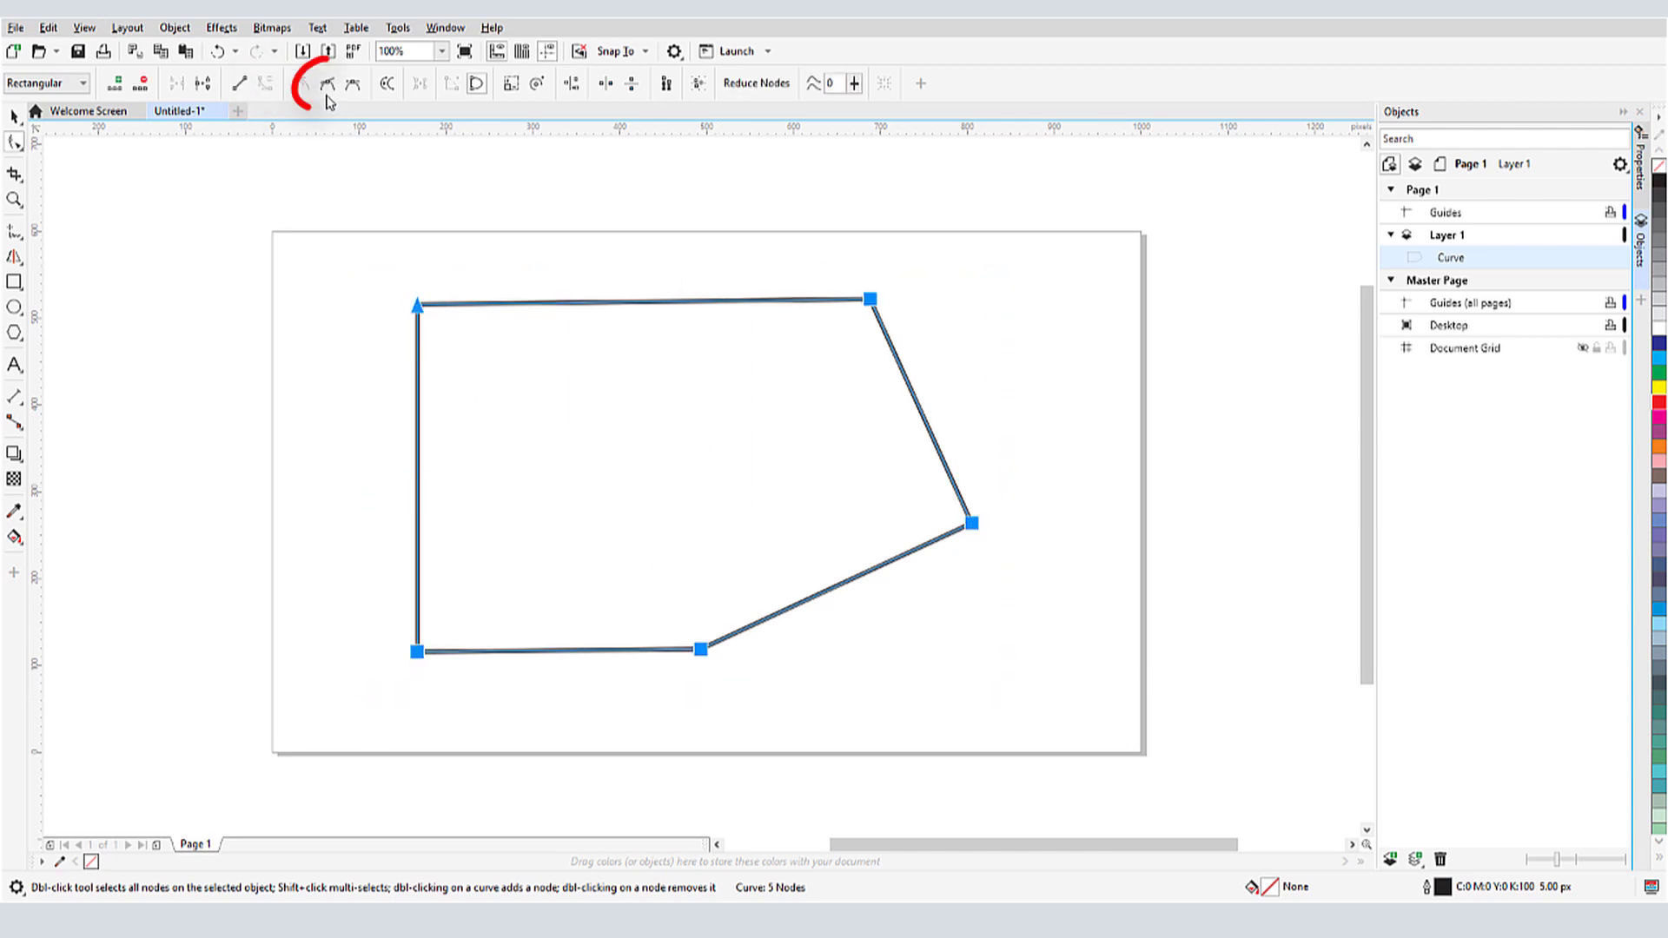
left_click(327, 83)
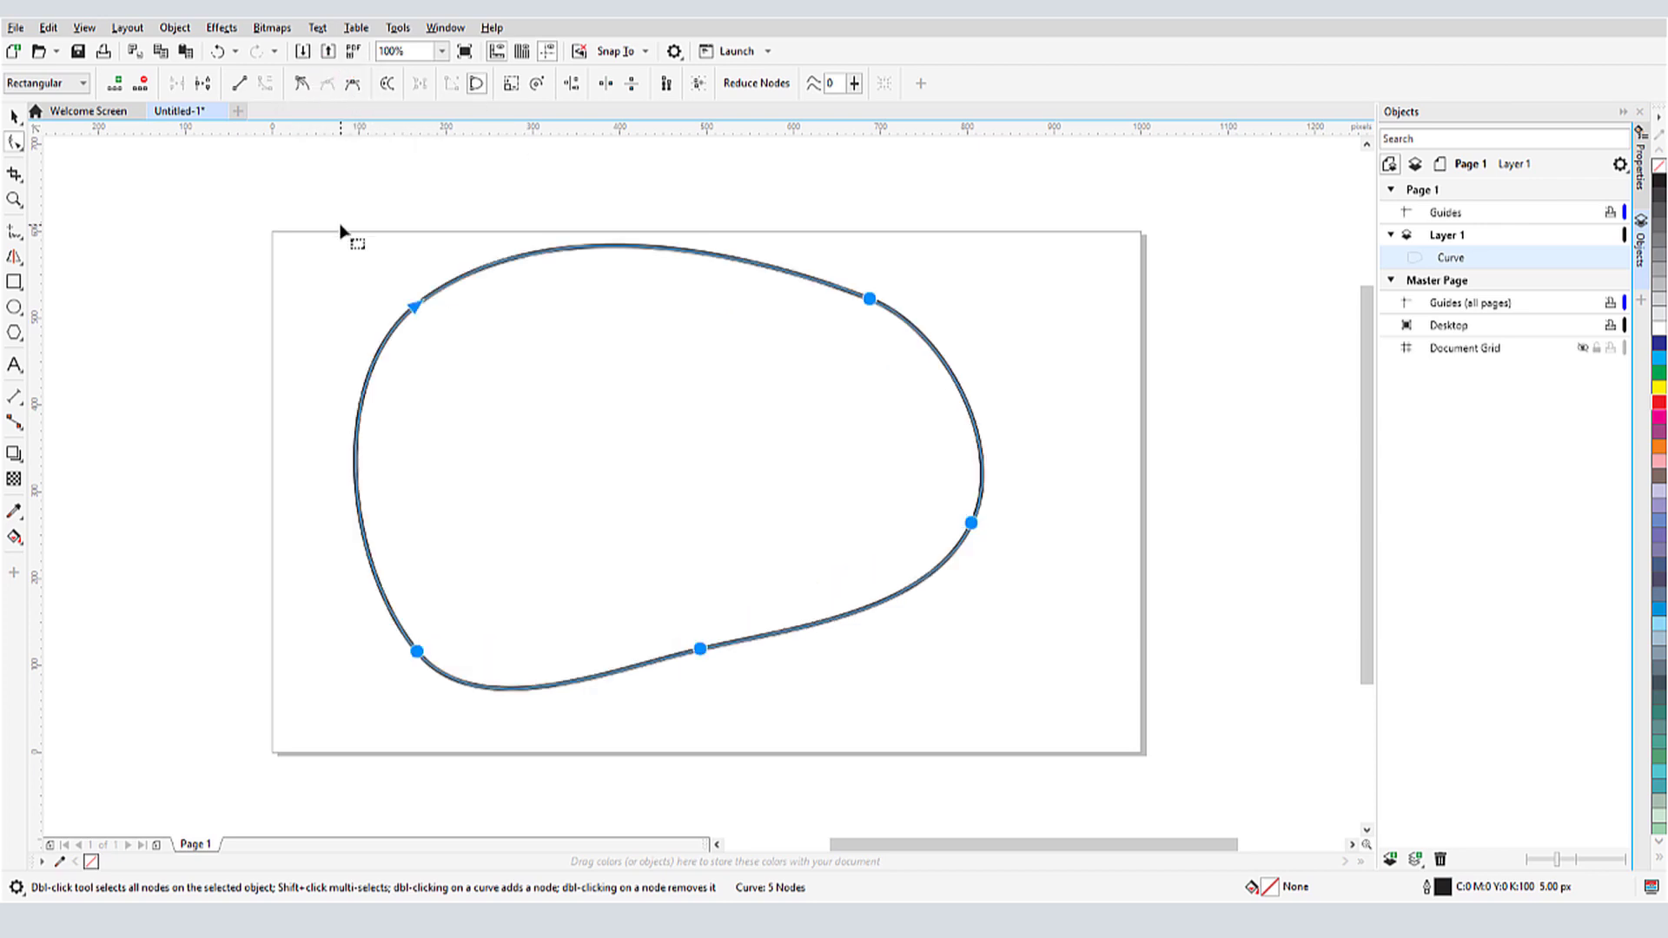
left_click(879, 364)
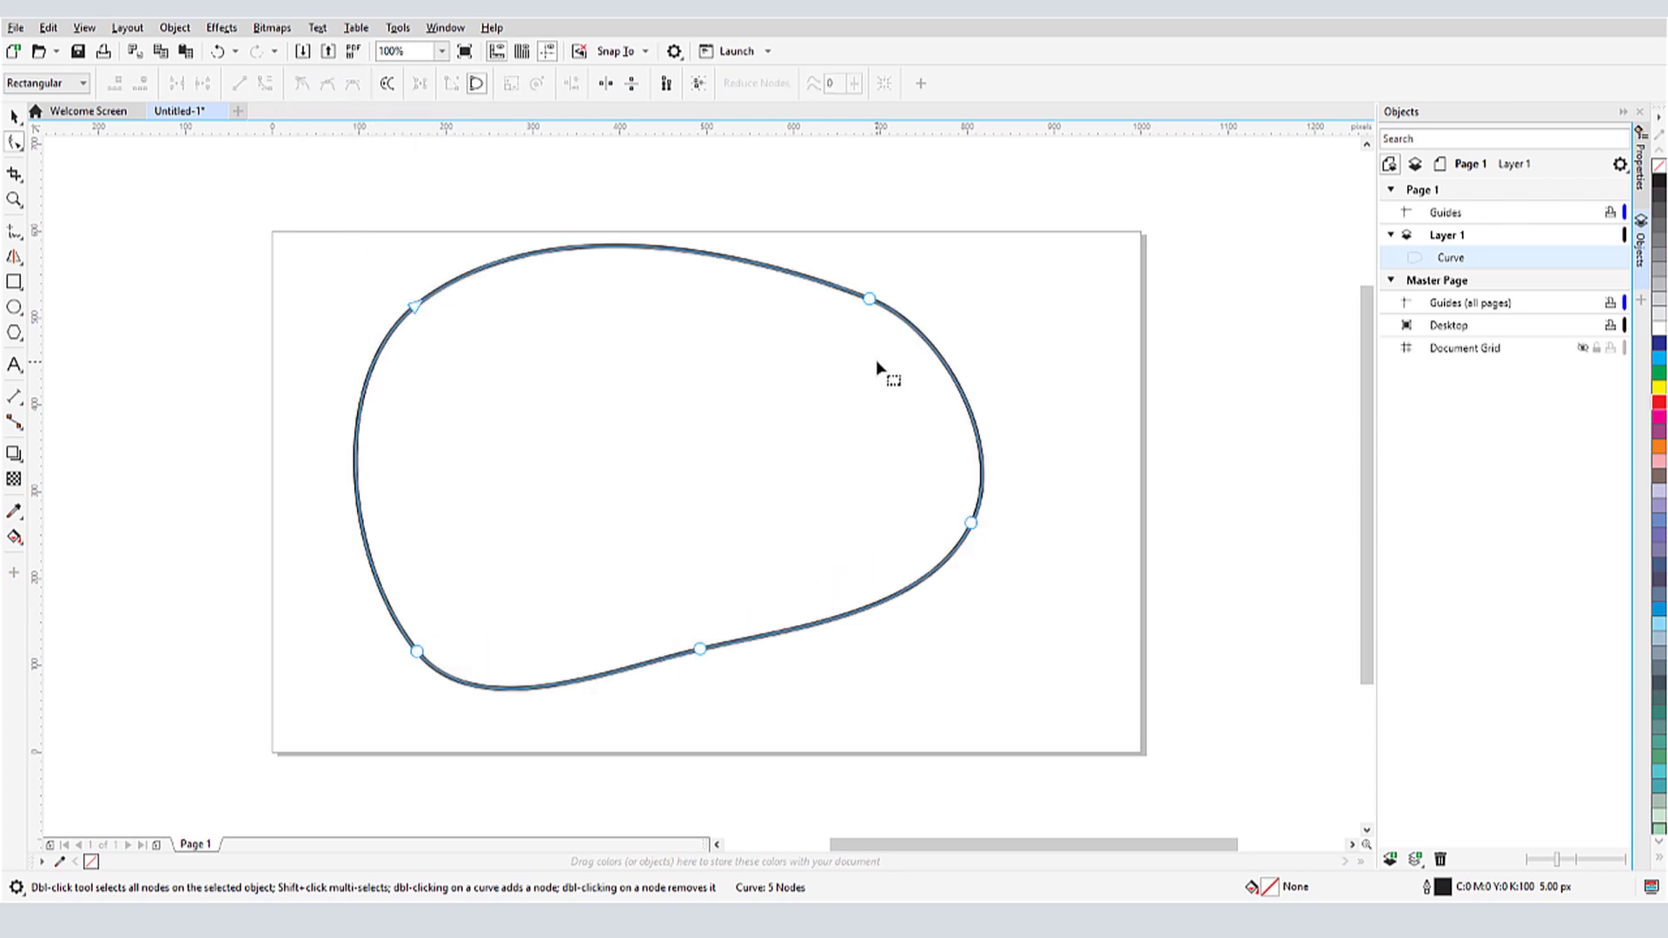
left_click_drag(869, 298, 835, 374)
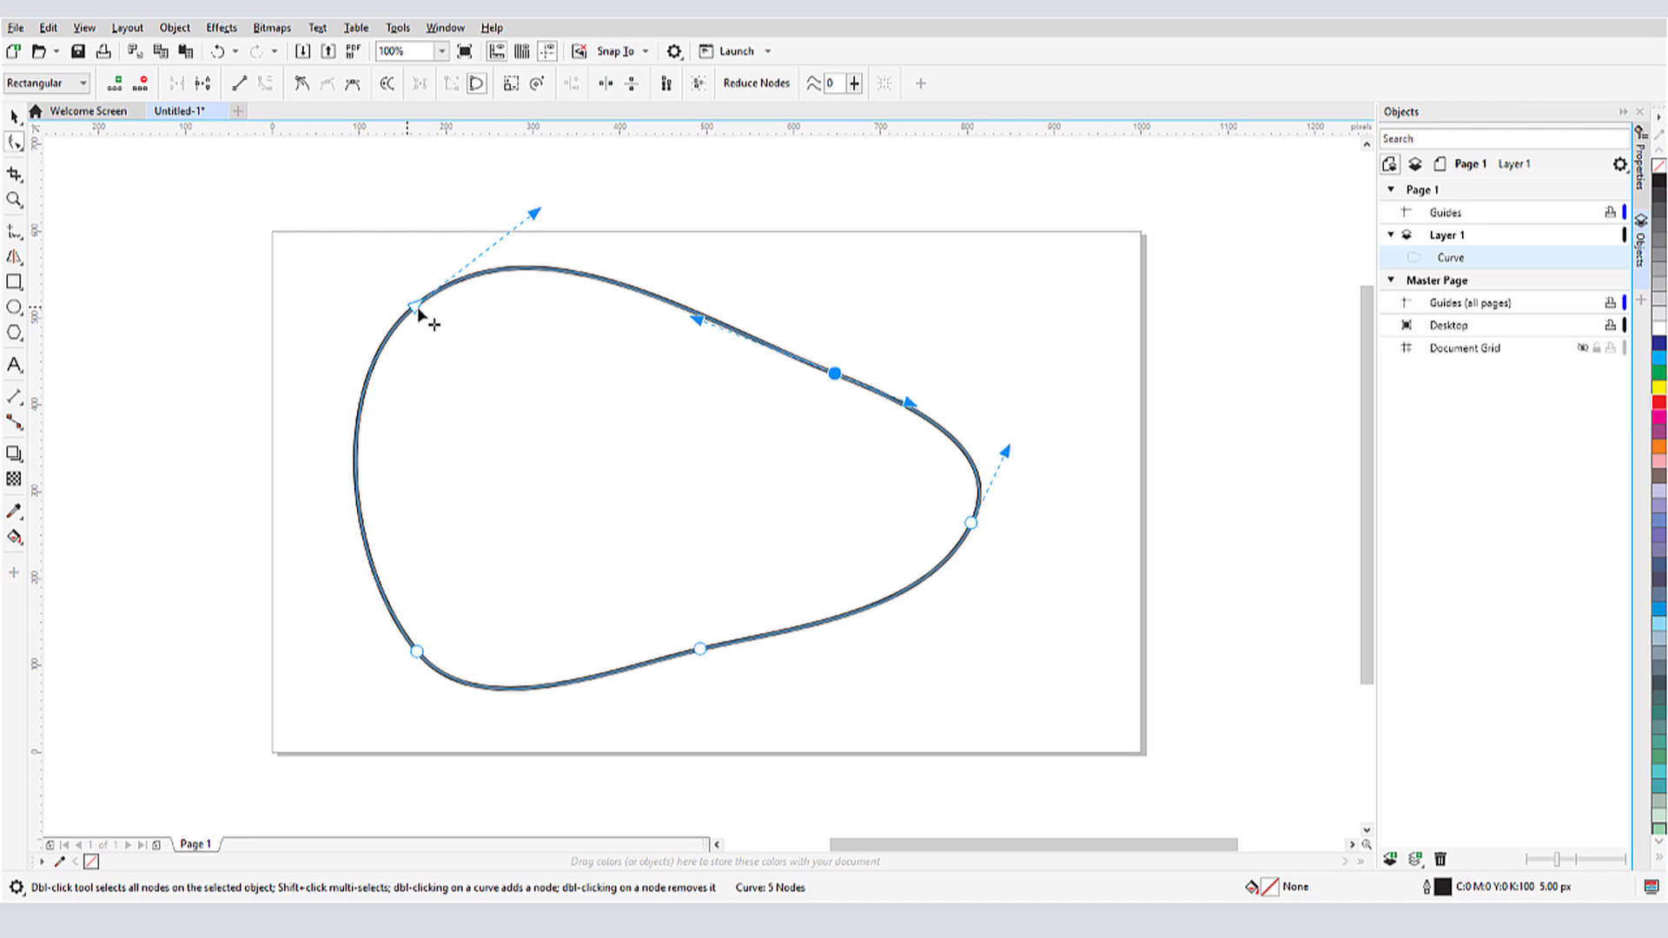
left_click_drag(417, 306, 446, 373)
left_click_drag(566, 278, 245, 261)
- Bend the right side into an S shape and add a top node forming a deep dip
left_click(972, 523)
left_click_drag(993, 502, 839, 489)
double_click(699, 337)
left_click_drag(715, 345, 682, 637)
- Make the bottom node a cusp with handles pulled down, and the top node symmetrical
right_click(700, 650)
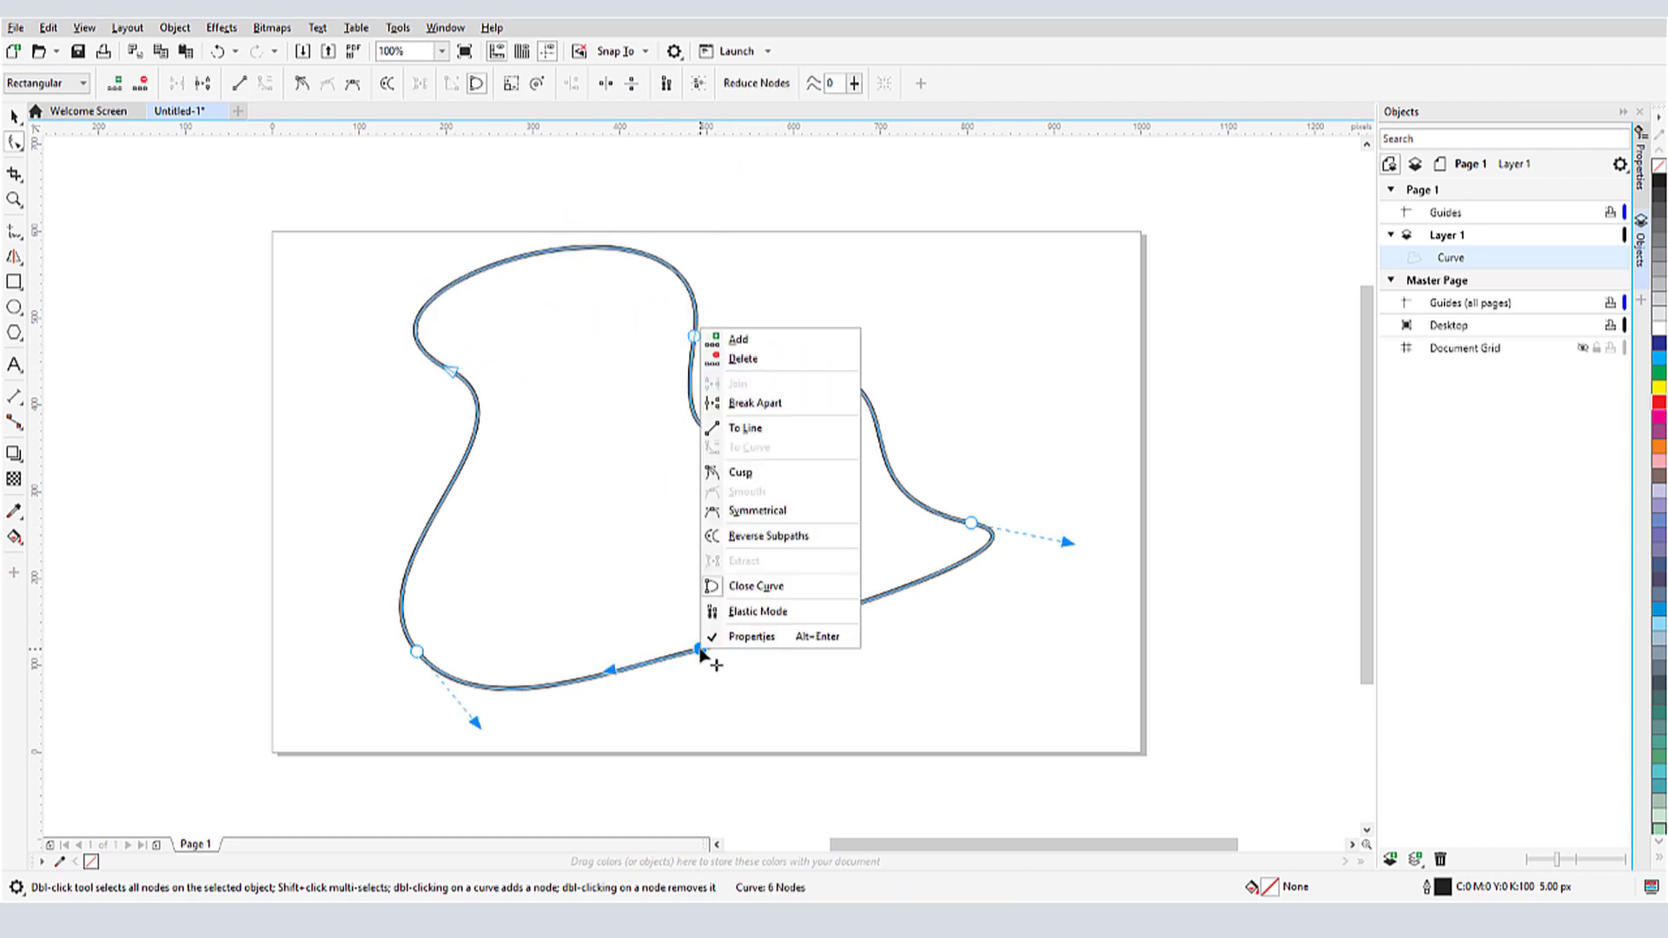
left_click(766, 471)
left_click_drag(796, 637, 756, 729)
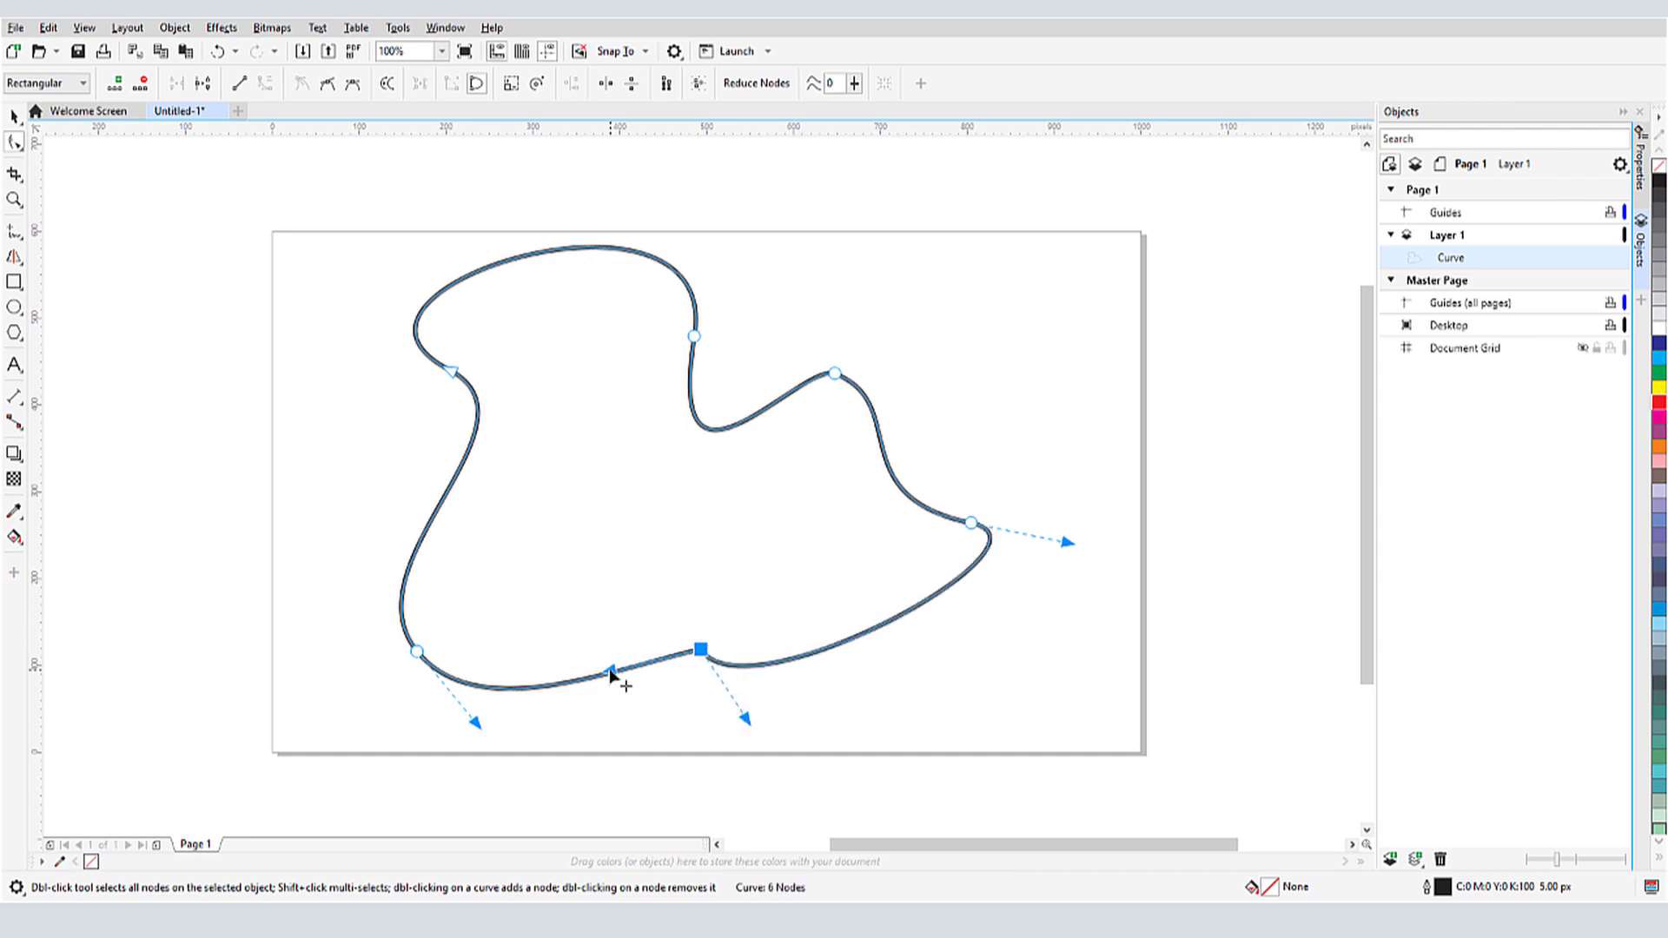
left_click_drag(614, 674, 691, 747)
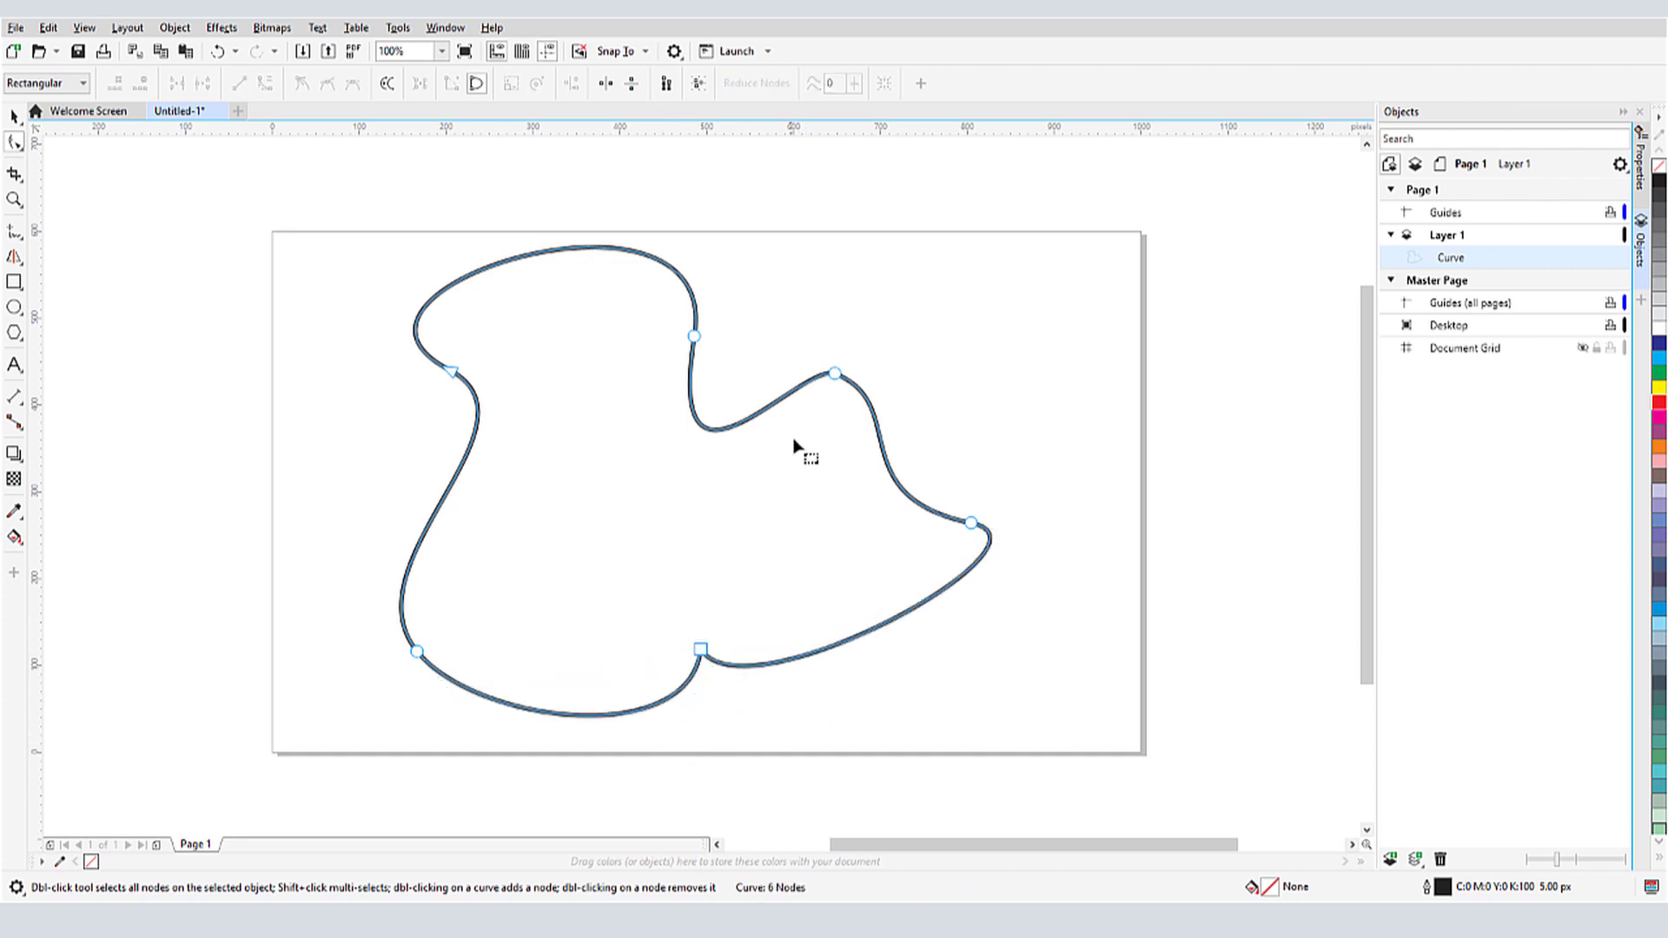
right_click(694, 338)
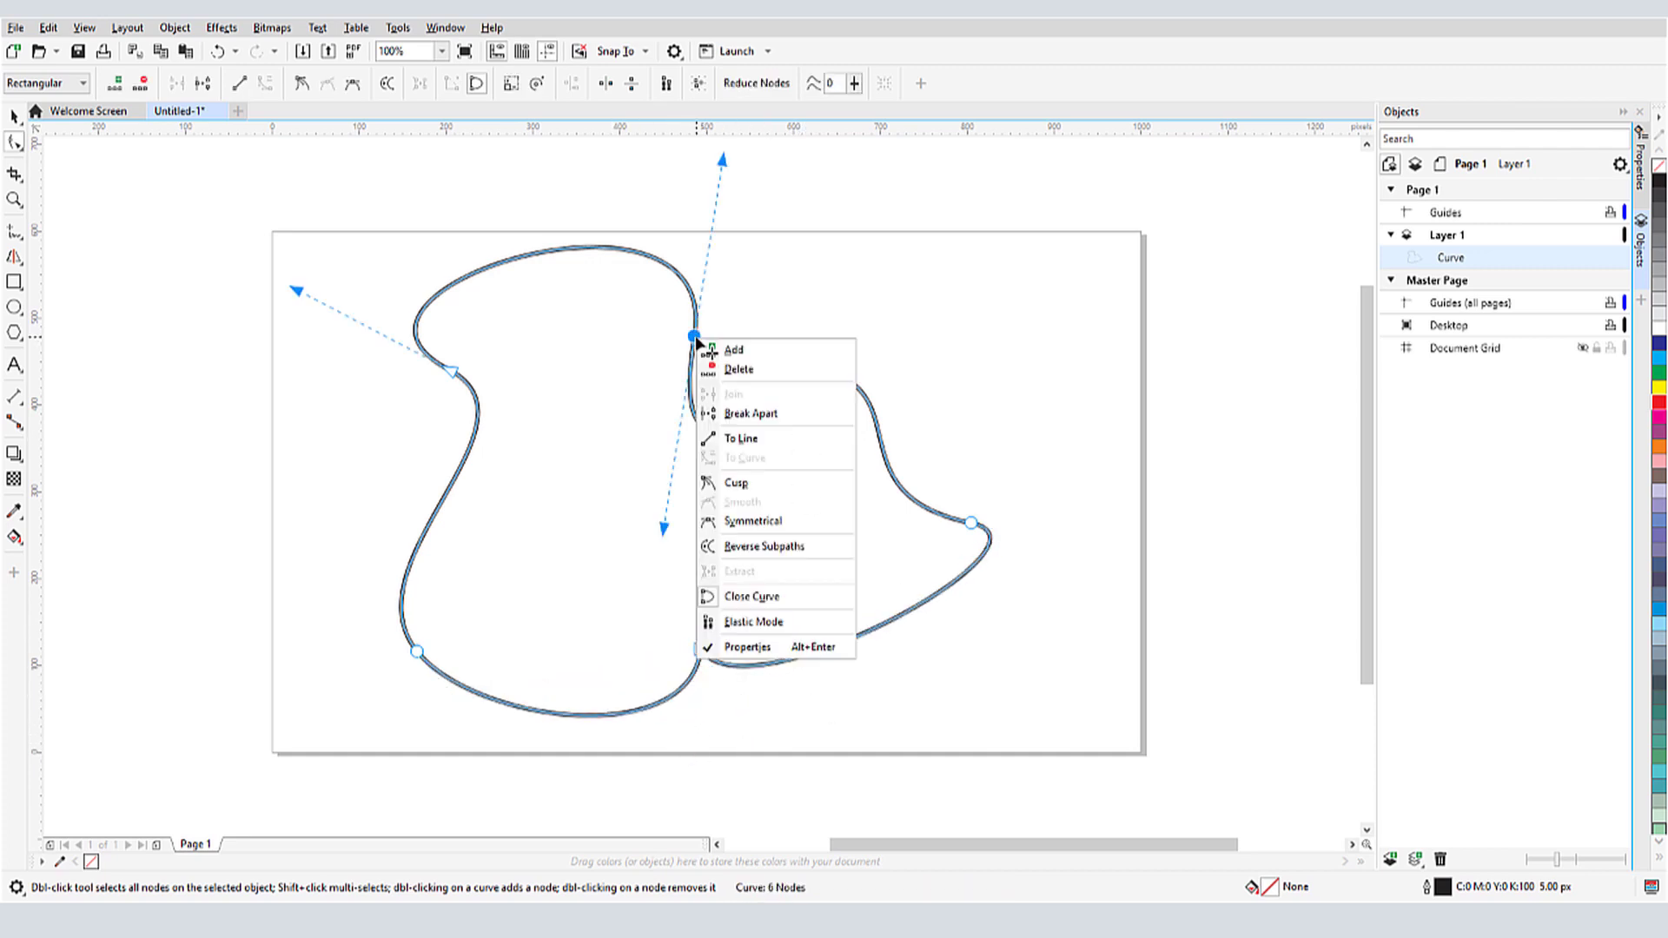
left_click(789, 520)
mouse_move(666, 521)
left_mouse_down()
mouse_move(681, 435)
mouse_move(696, 438)
mouse_move(614, 406)
mouse_move(734, 379)
mouse_move(748, 291)
mouse_move(715, 251)
mouse_move(765, 263)
mouse_move(739, 215)
left_mouse_up()
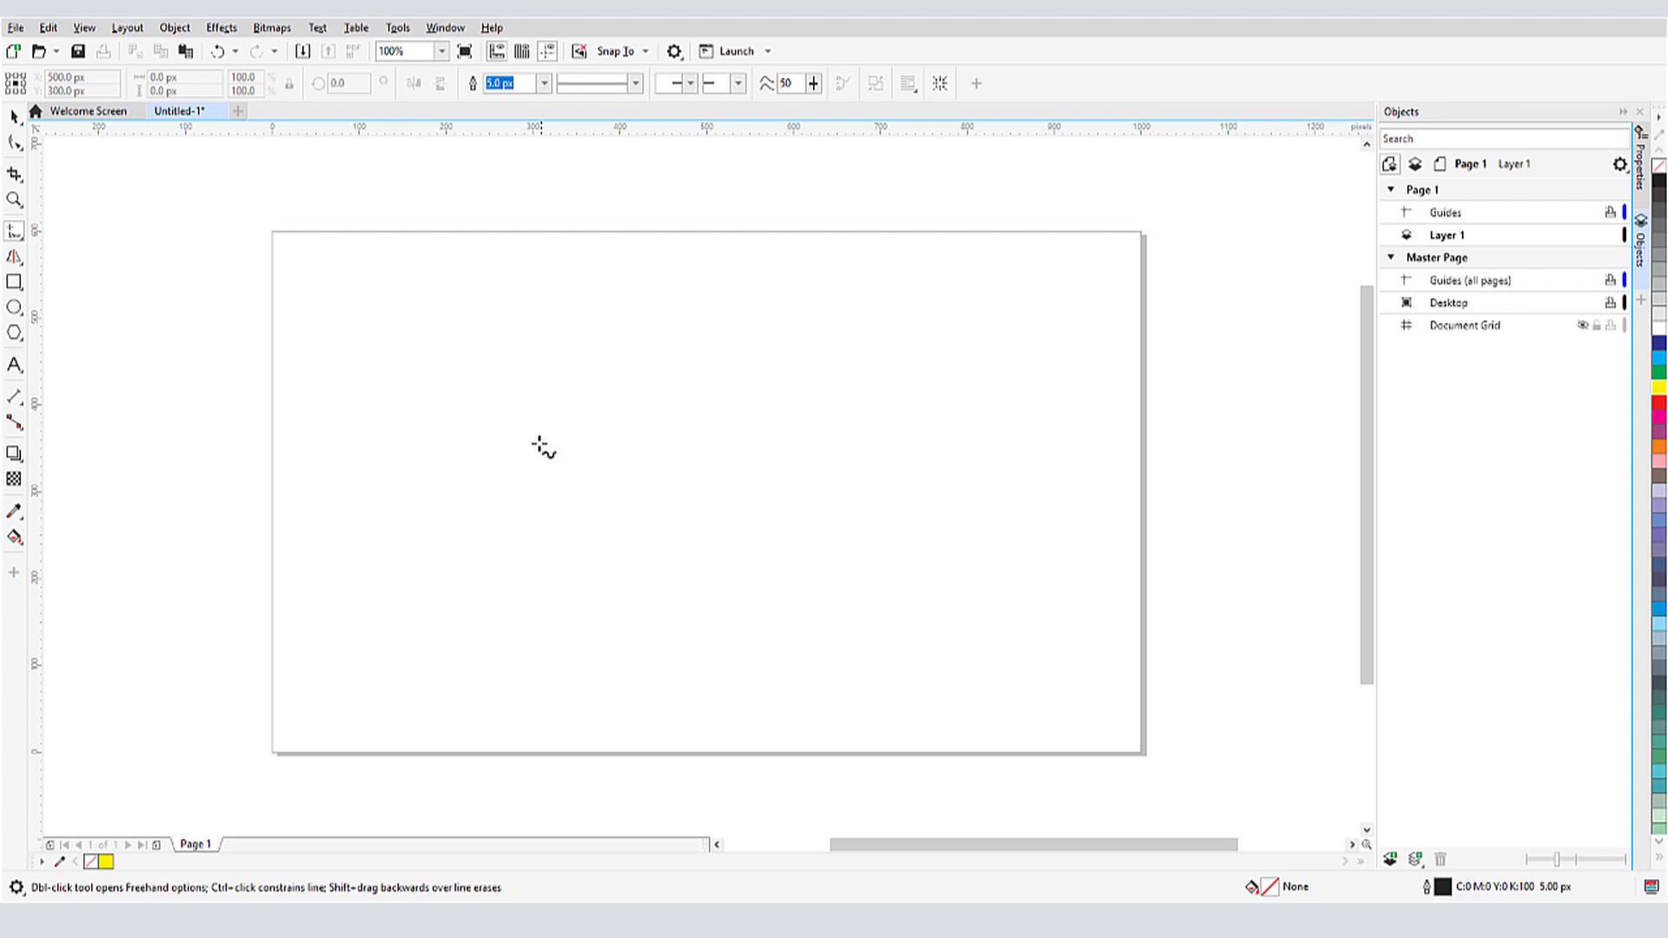
- Draw two straight 2-Point lines near the page's top left
left_click(17, 235)
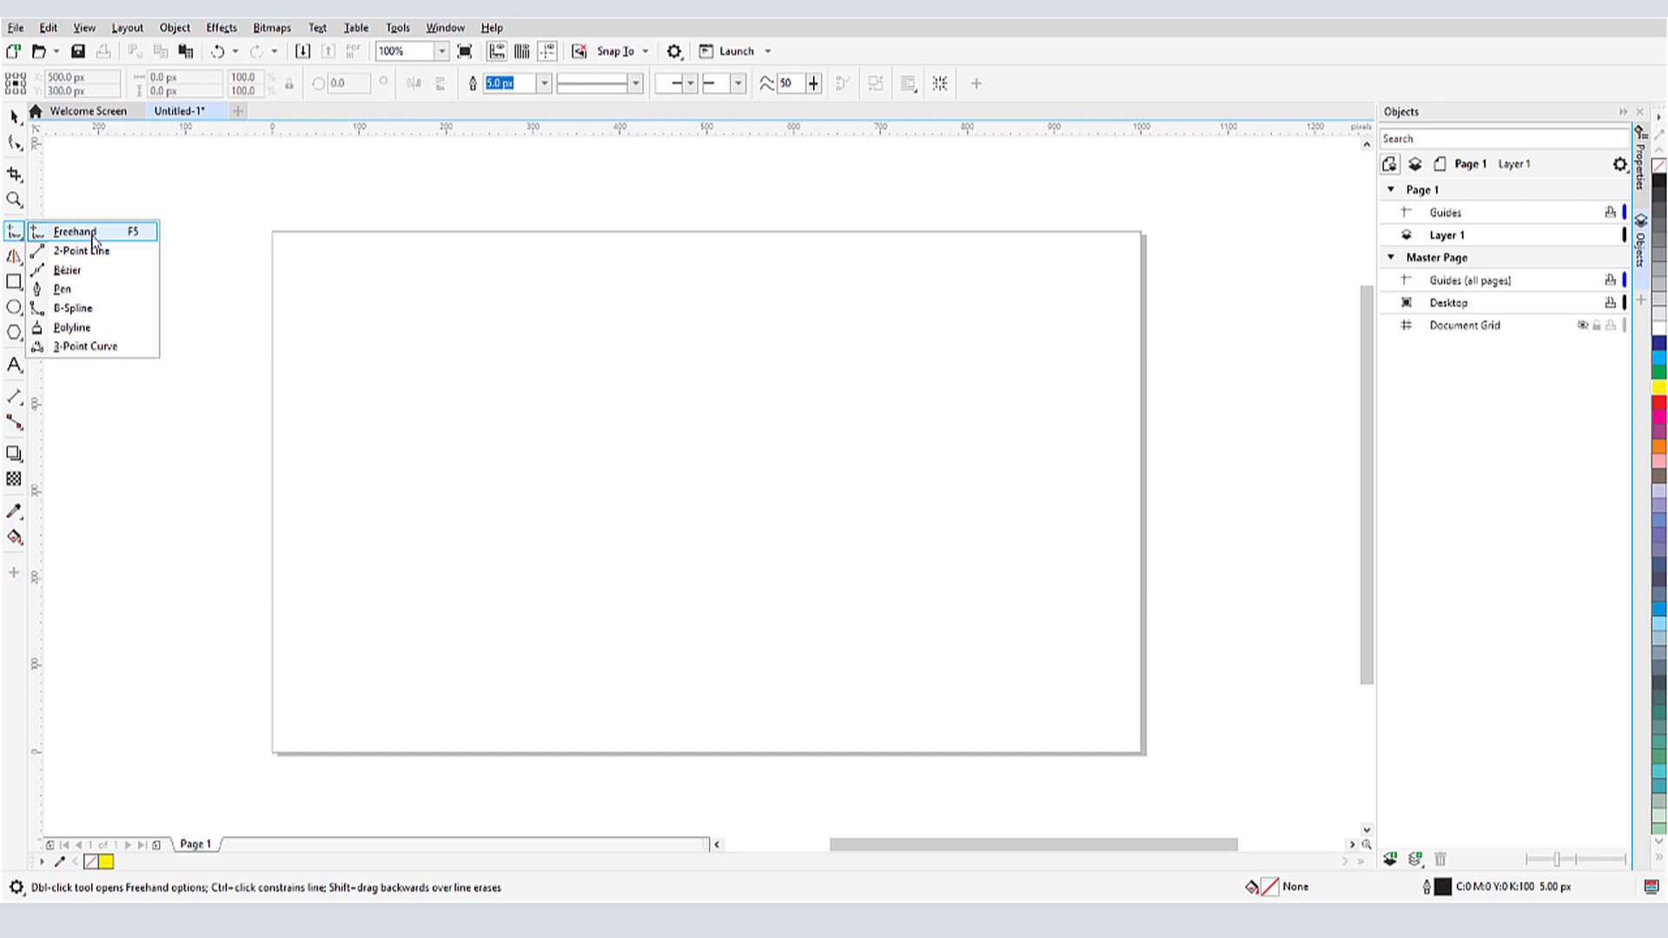
left_click(130, 251)
left_click_drag(315, 380, 428, 289)
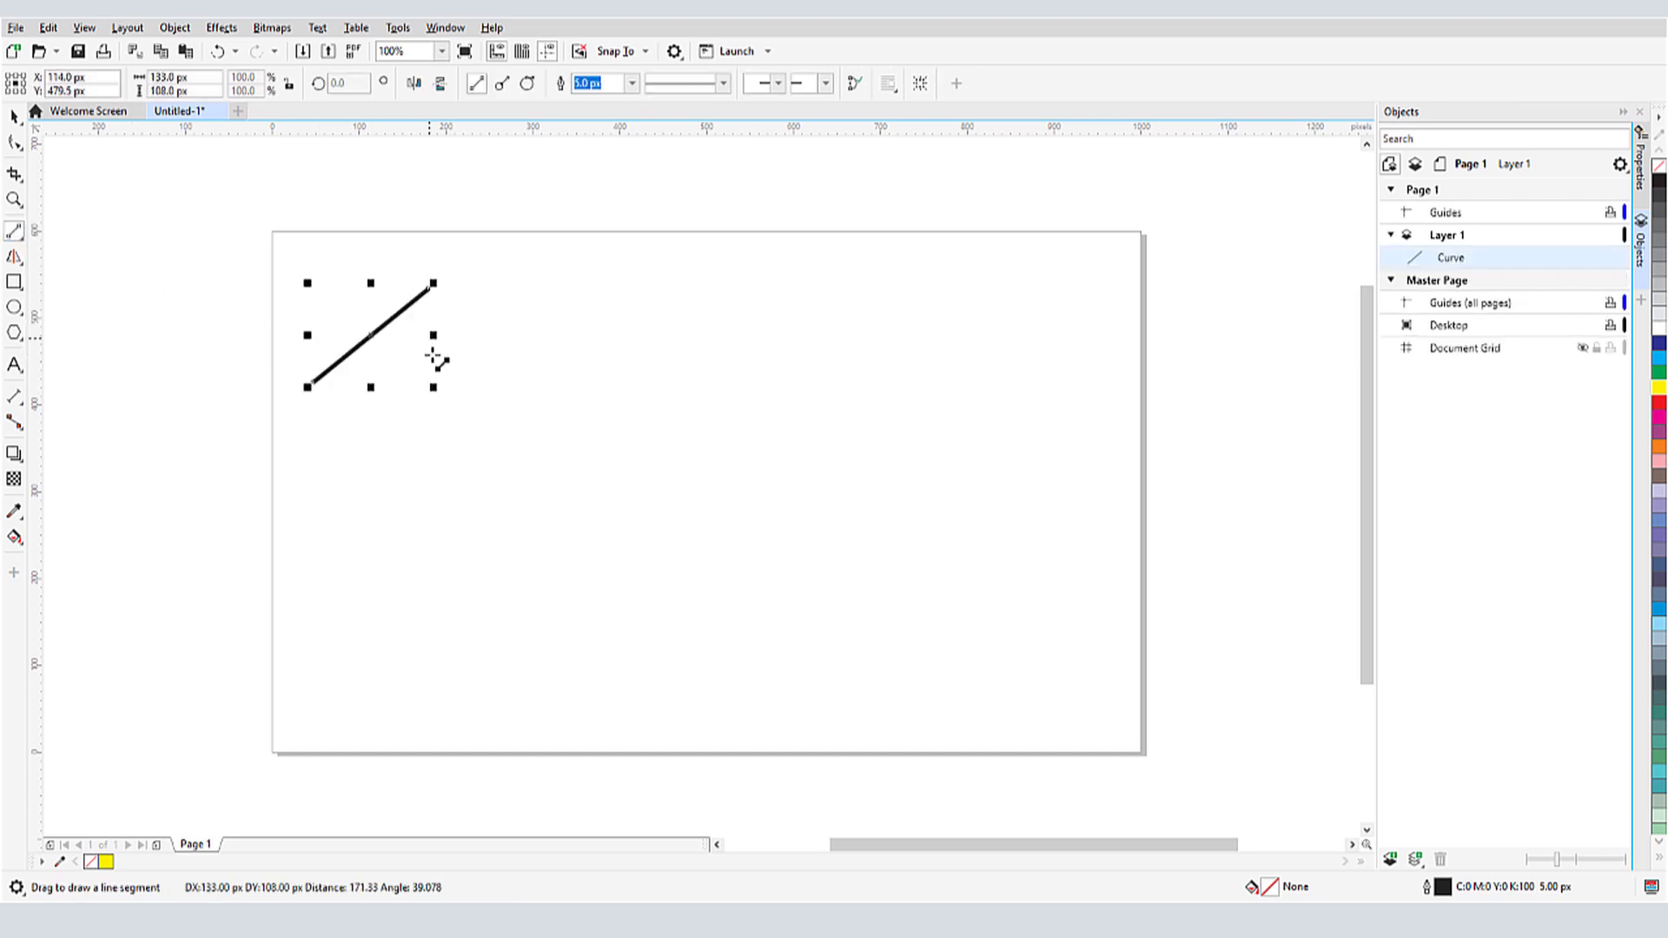
left_click_drag(444, 366, 588, 303)
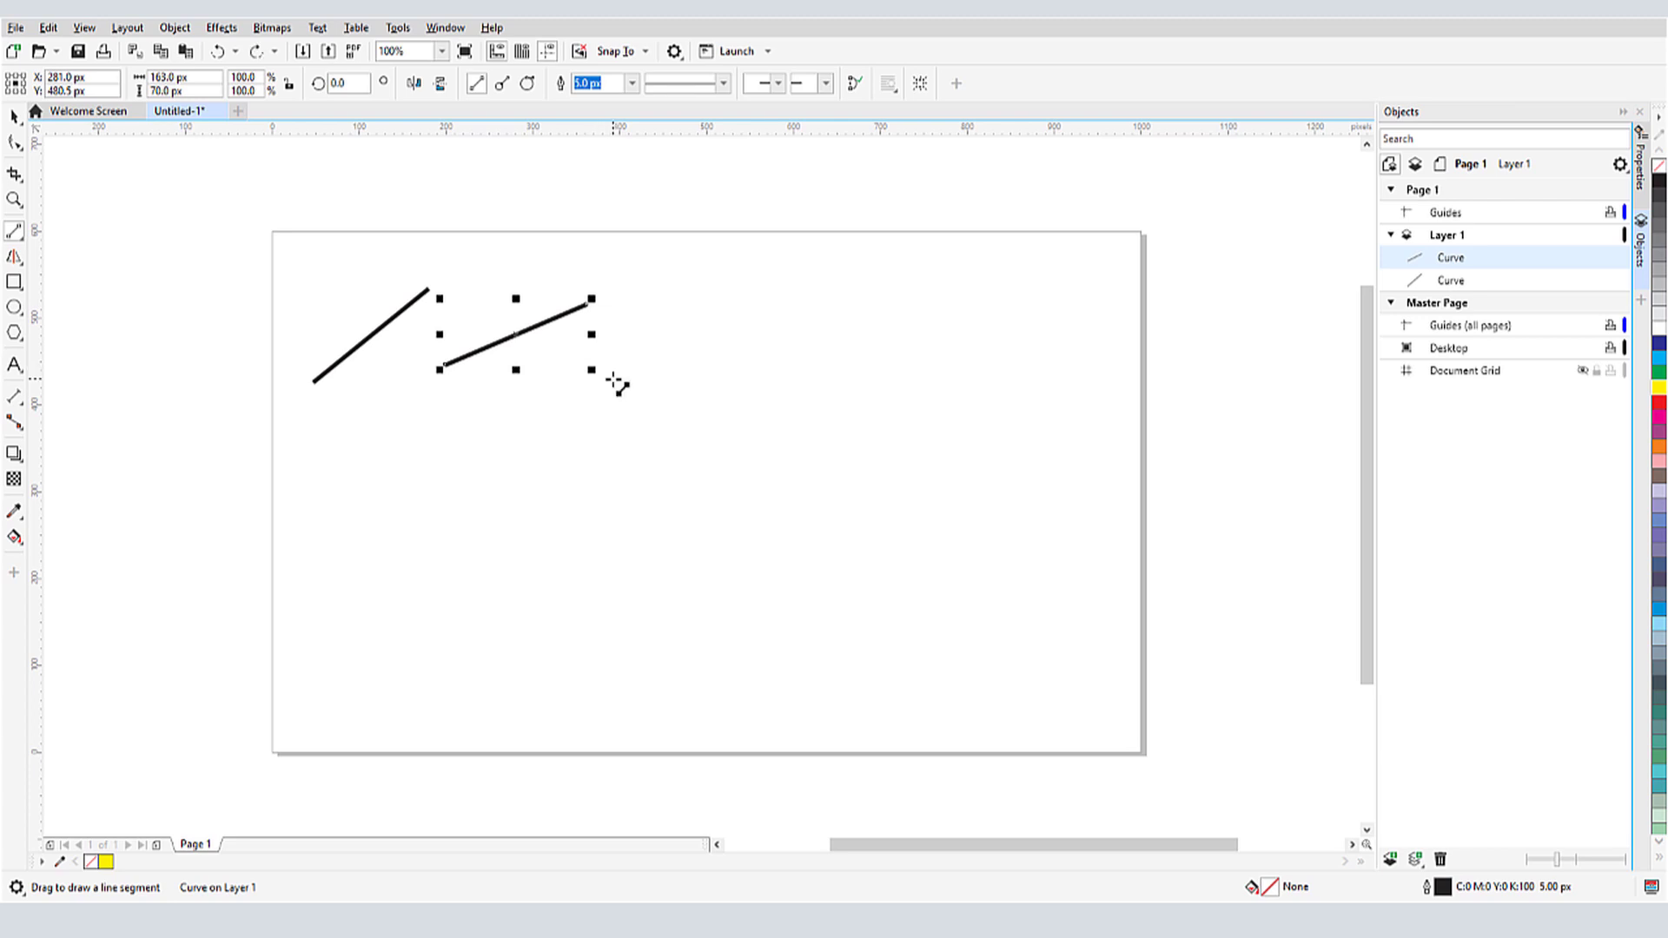
- Draw a closed four-segment polygon, fill it yellow, and move its top and right nodes outward
mouse_move(614, 378)
left_mouse_down()
mouse_move(693, 338)
mouse_move(756, 361)
mouse_move(753, 605)
mouse_move(596, 647)
mouse_move(489, 572)
left_mouse_up()
left_click_drag(489, 572, 611, 493)
left_click_drag(611, 494, 498, 464)
left_click_drag(498, 464, 613, 378)
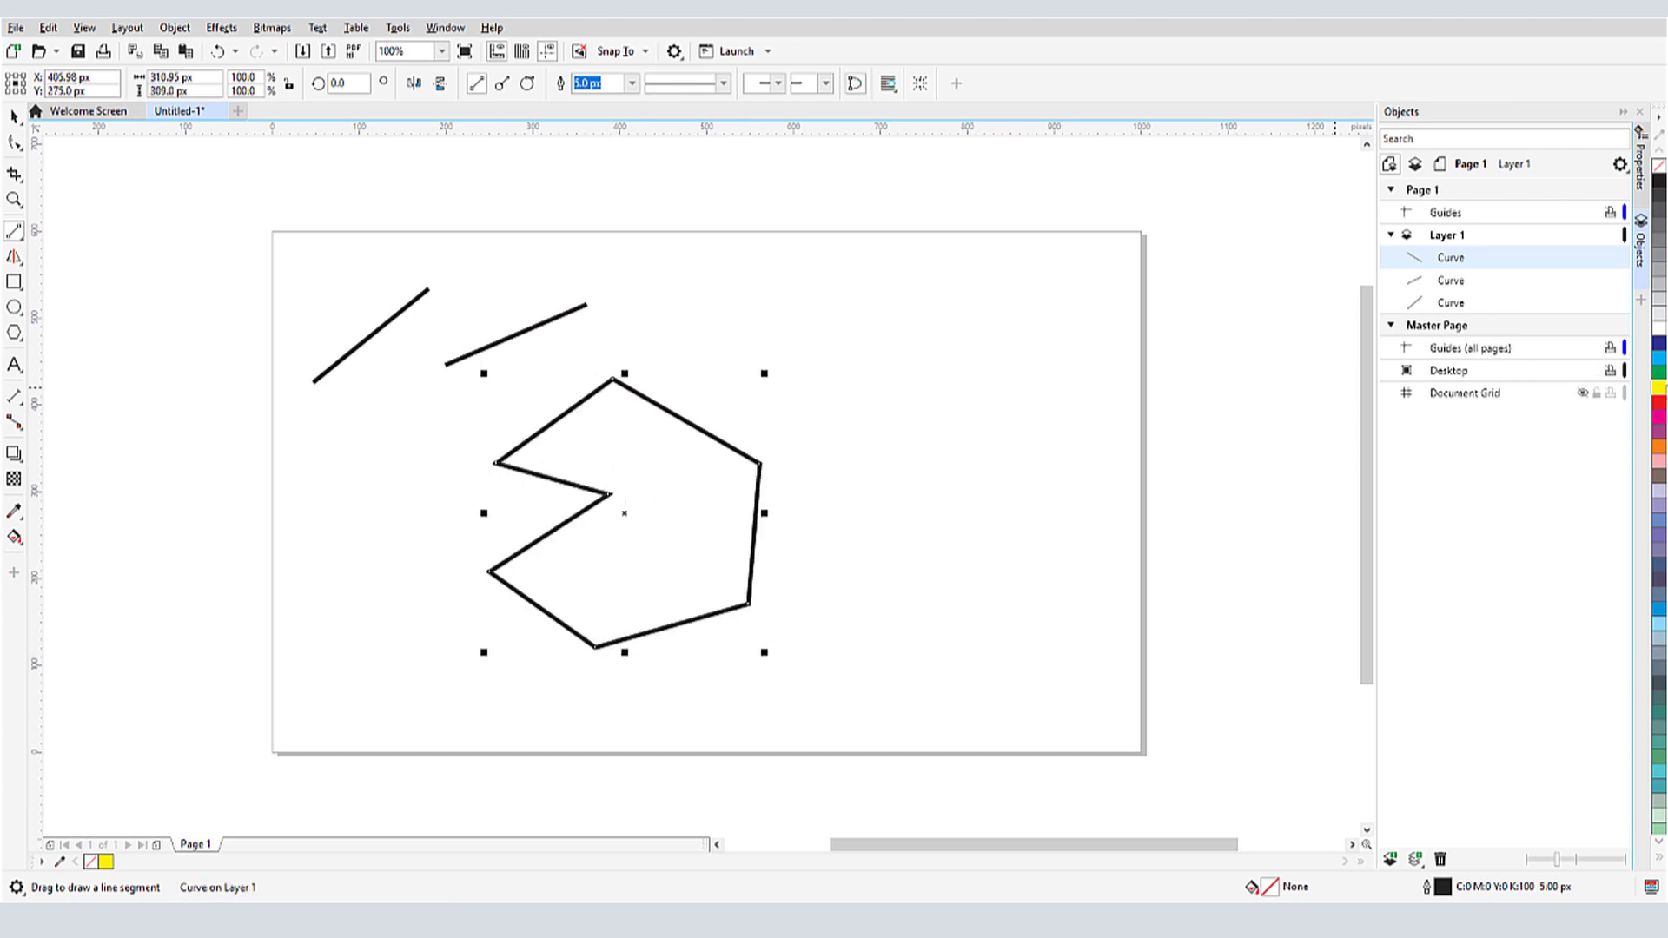
left_click(1660, 388)
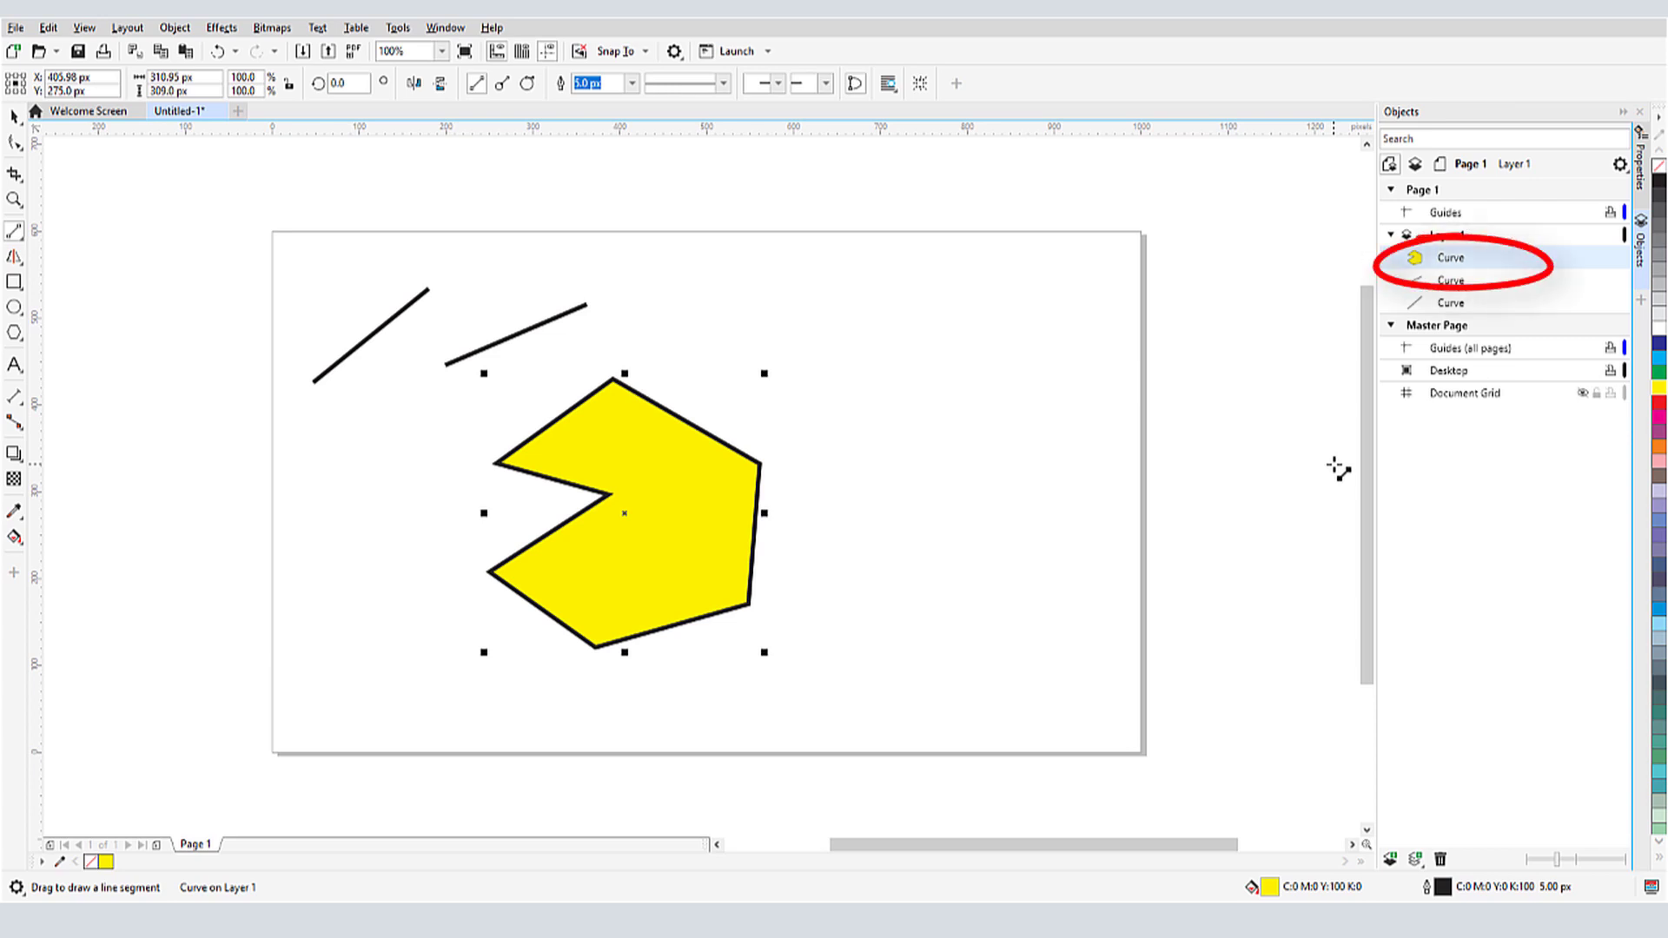
left_click(15, 143)
left_click_drag(618, 389, 651, 380)
left_click_drag(761, 466, 824, 484)
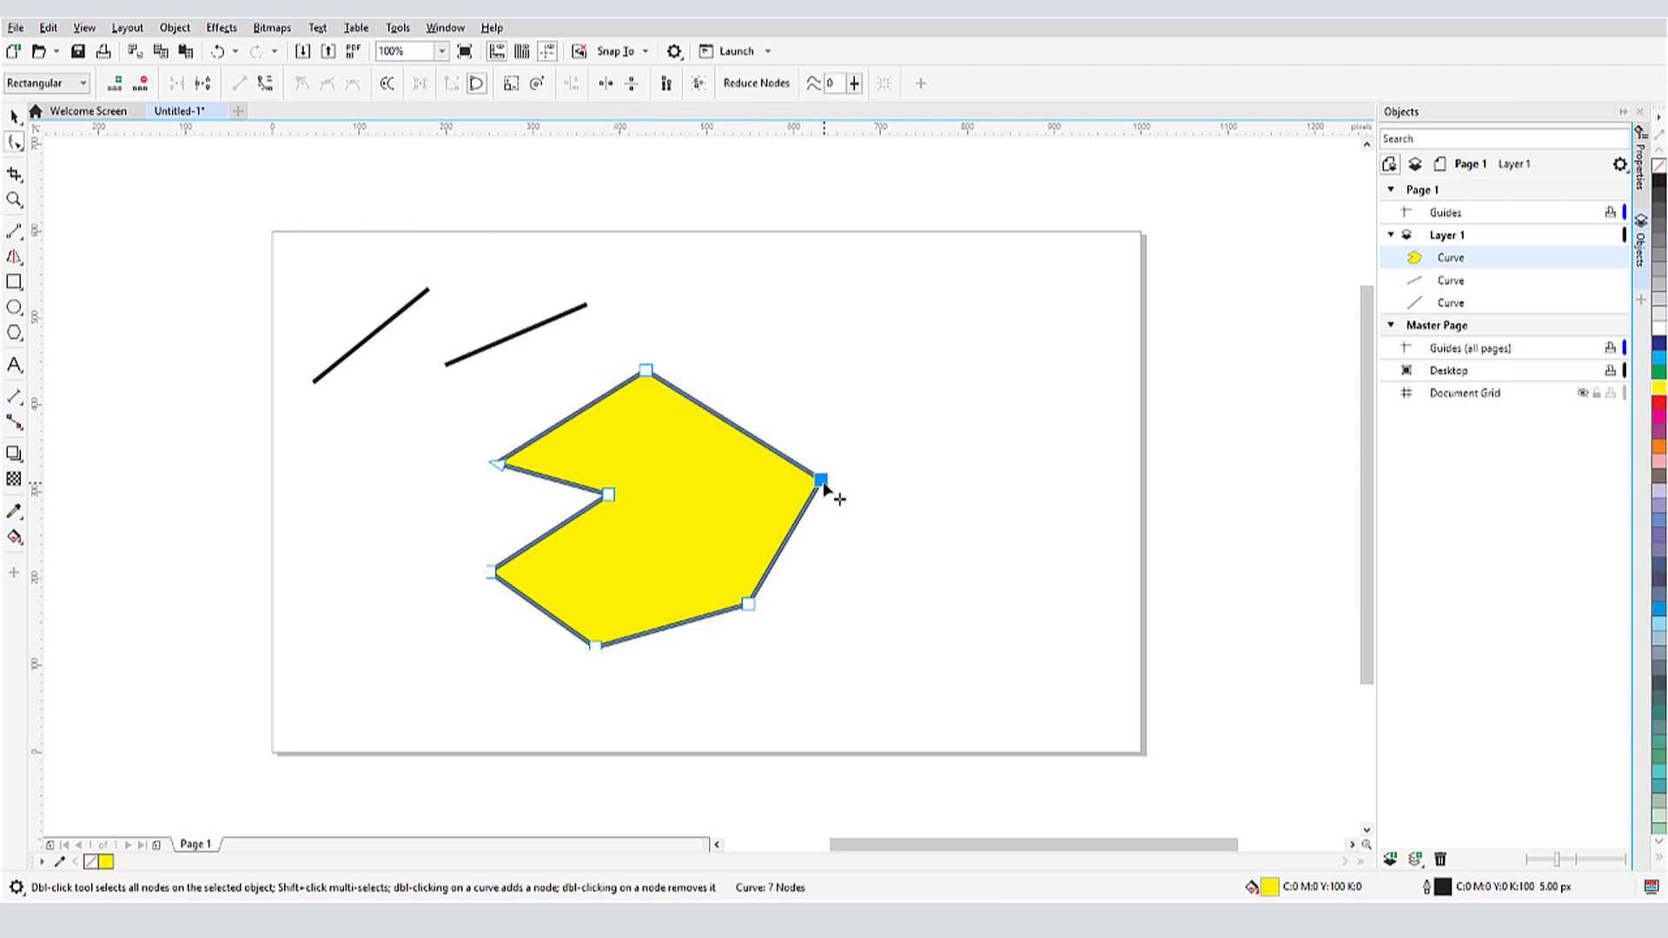
- Draw two perpendicular lines off the polygon's upper and lower-right edges
left_click(14, 232)
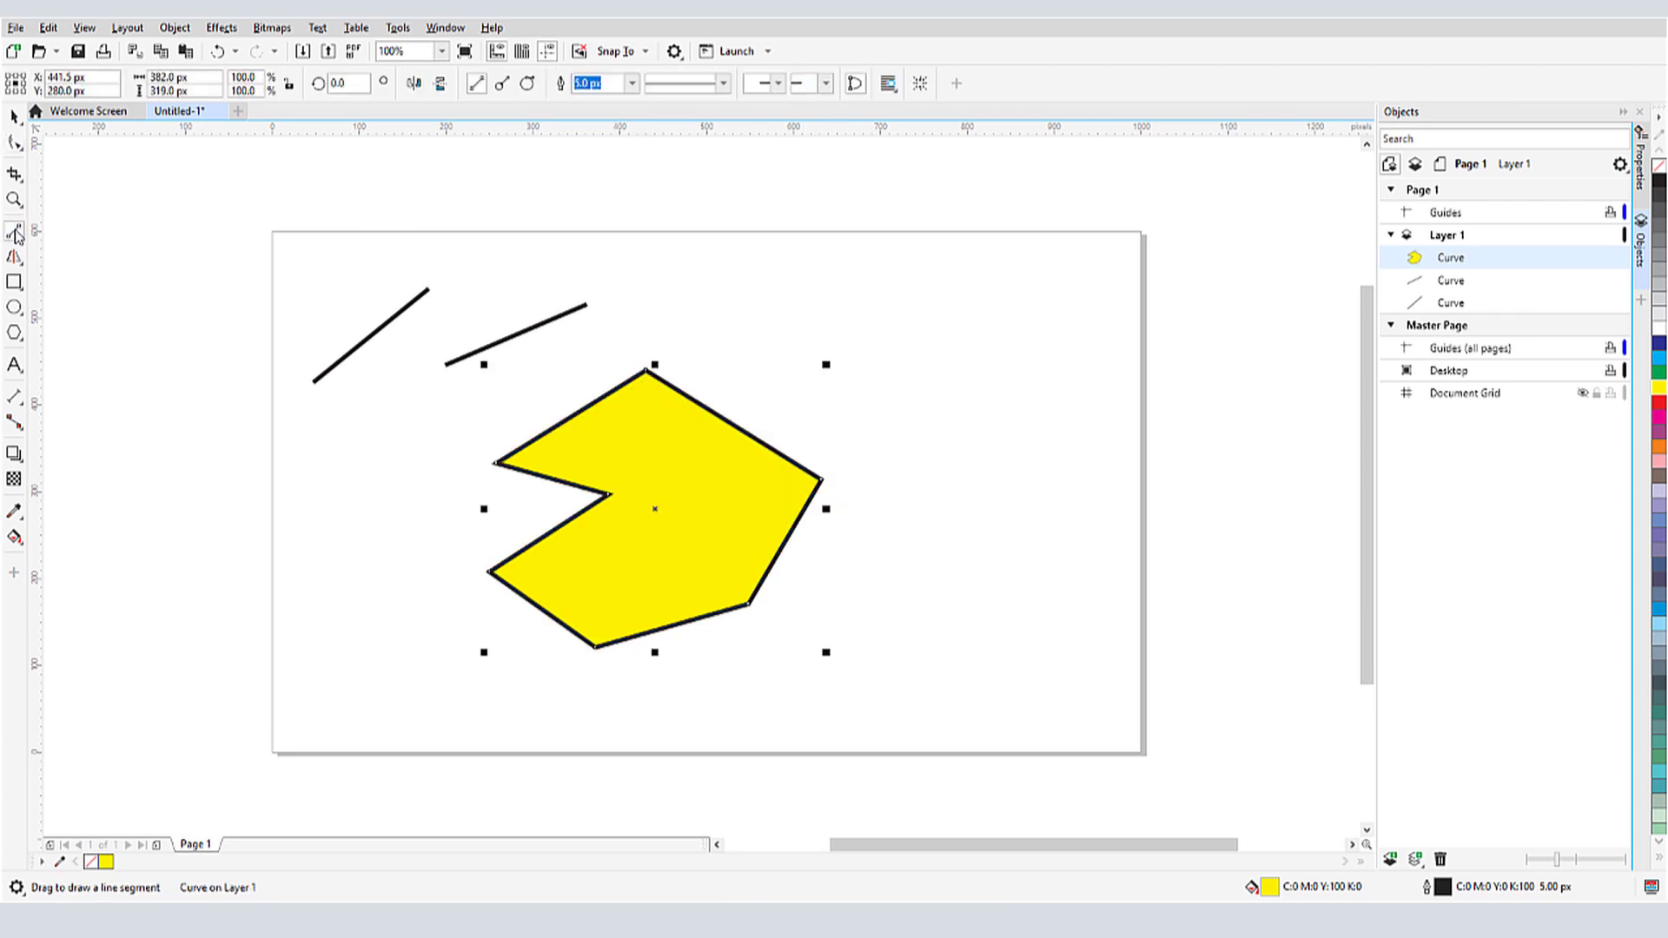
left_click(501, 87)
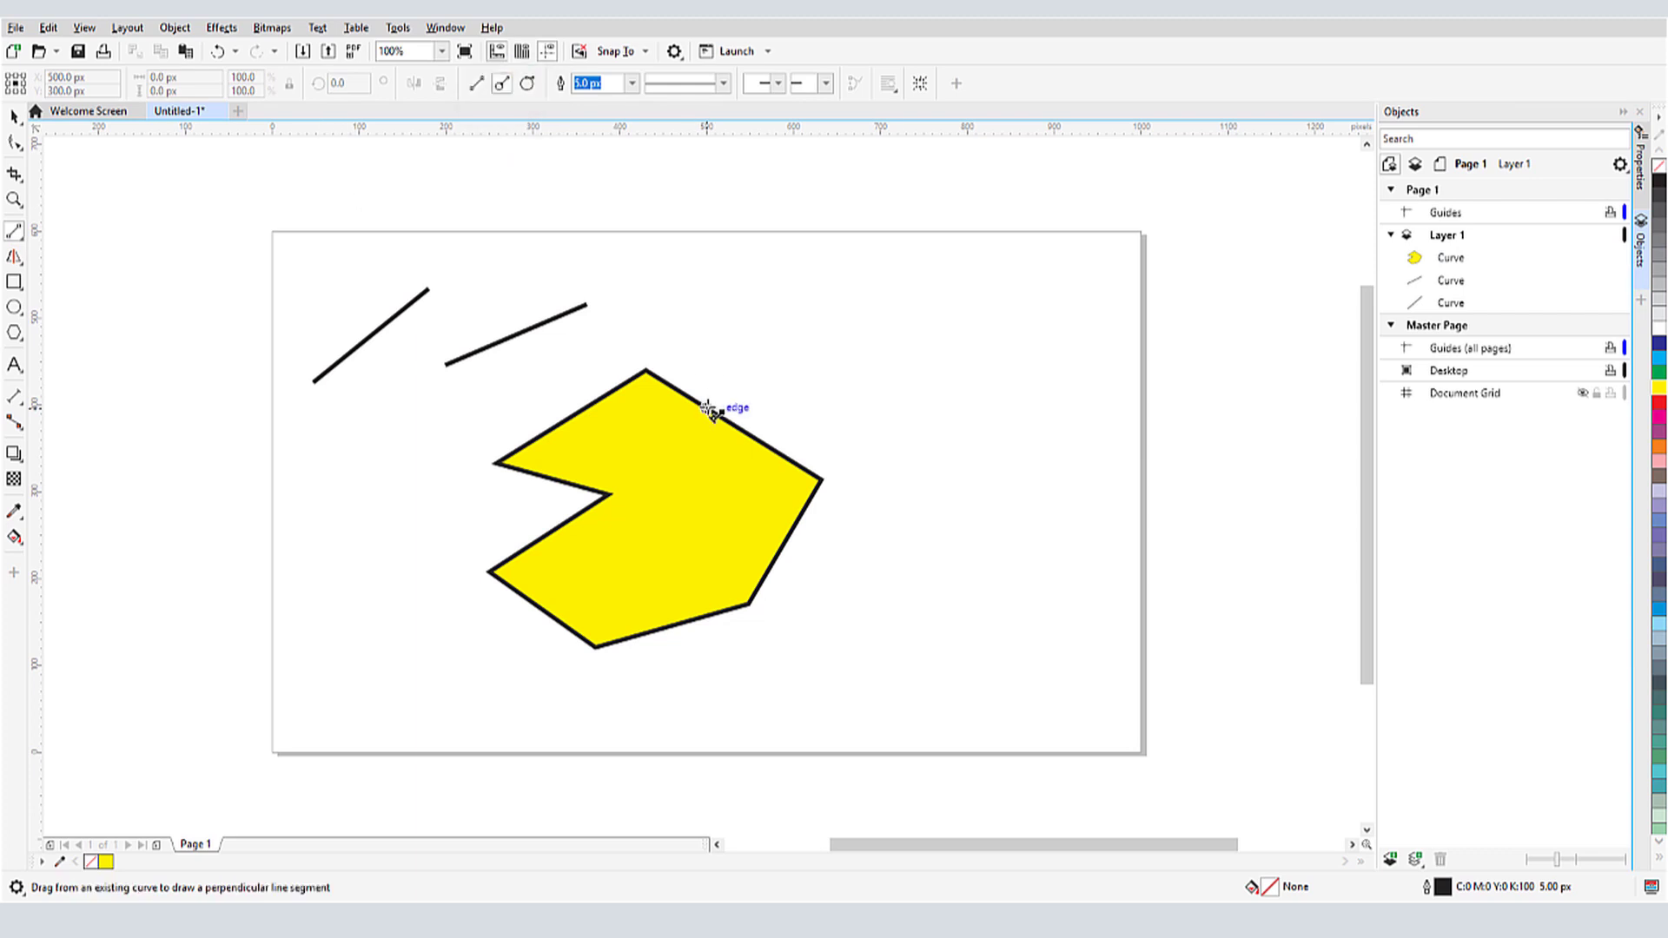
left_click_drag(724, 418, 764, 351)
left_click_drag(793, 522, 876, 574)
- Draw a circle and two tangent lines off it
key("F7")
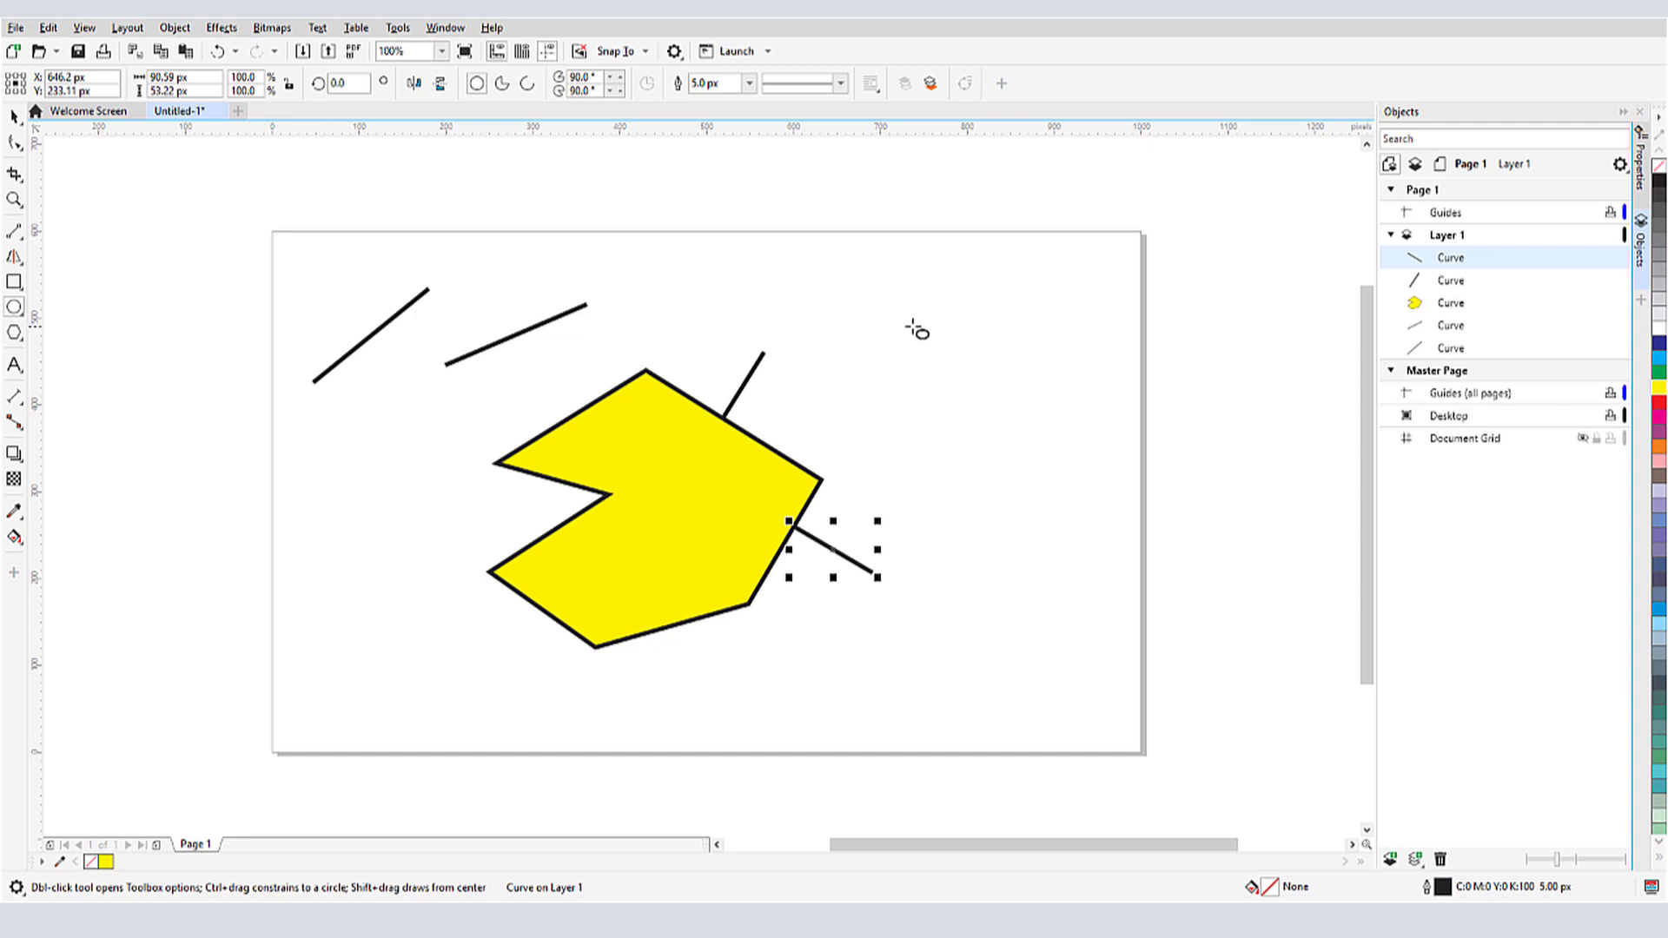
left_click_drag(904, 329, 980, 397)
left_click(15, 233)
left_click(527, 84)
left_click_drag(951, 332, 877, 276)
mouse_move(903, 365)
left_mouse_down()
mouse_move(894, 426)
mouse_move(1049, 404)
left_mouse_up()
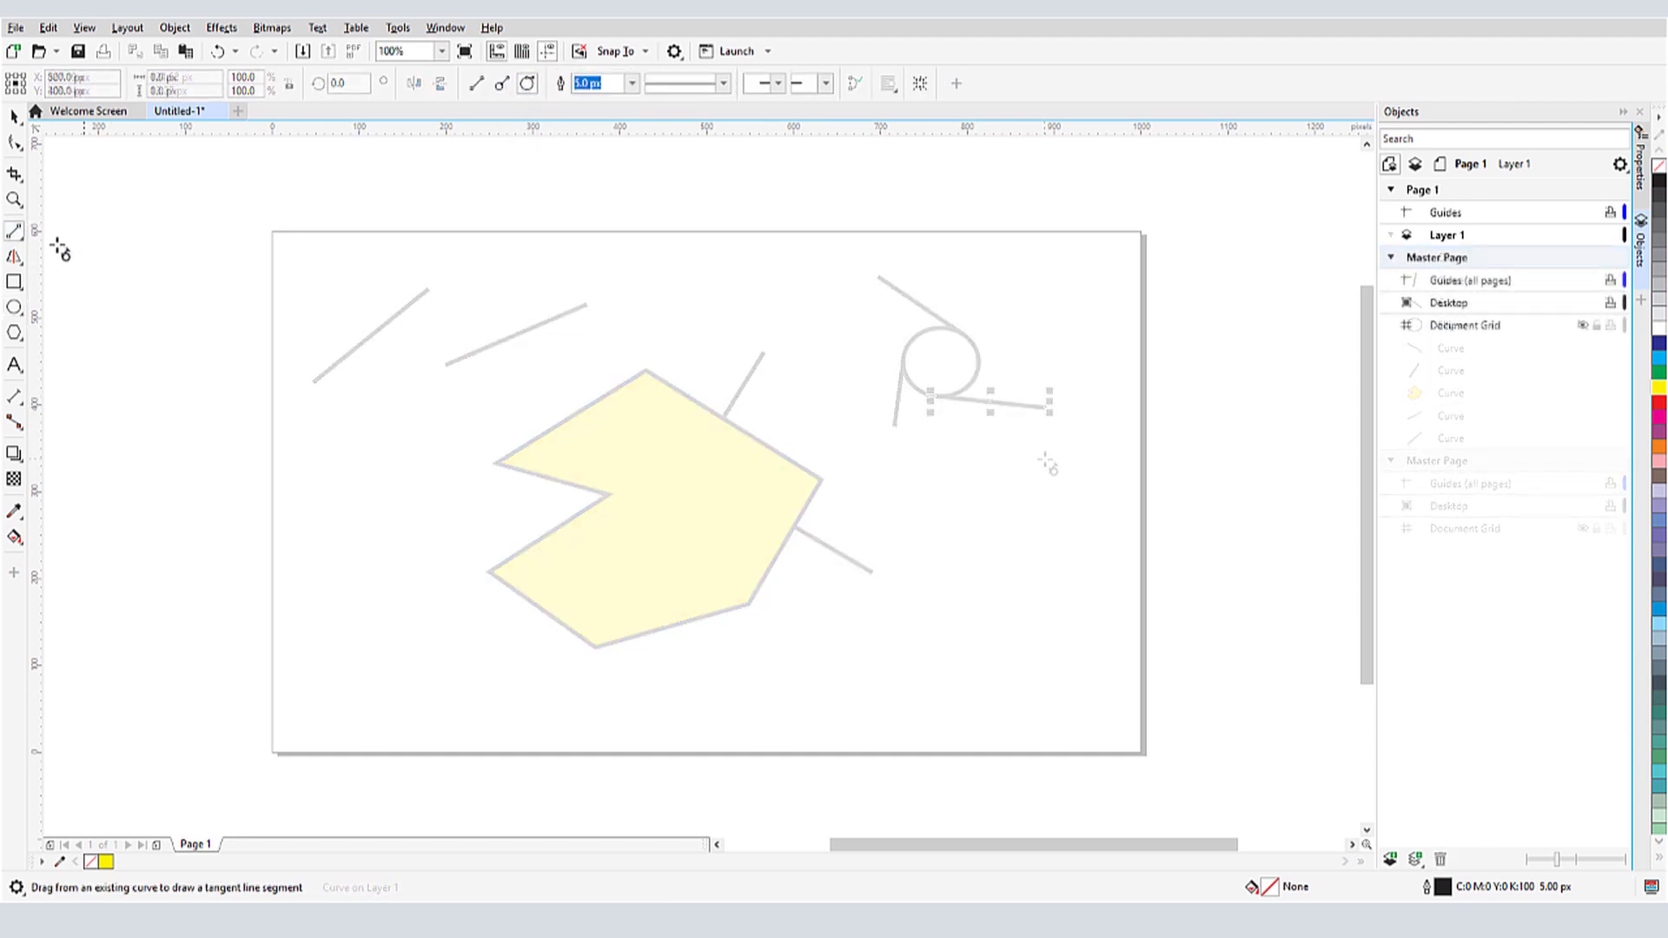
left_click(18, 235)
- Draw a wavy Freehand stroke across the page and raise one bend into a higher arch
left_click(90, 232)
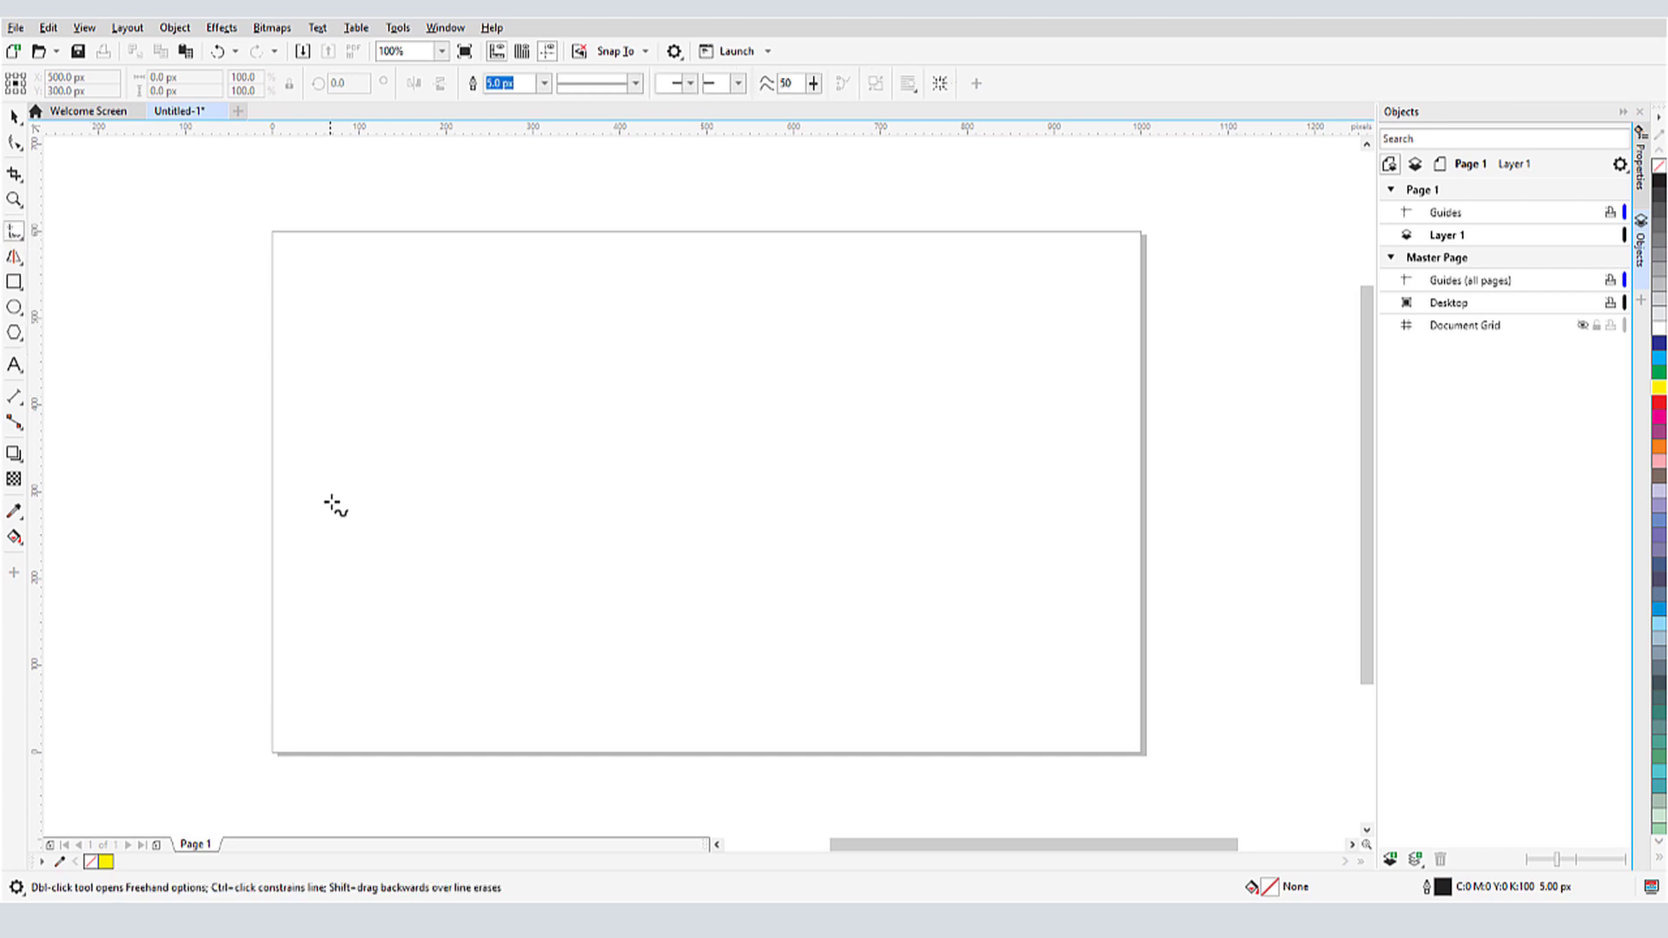
mouse_move(331, 501)
left_mouse_down()
mouse_move(369, 440)
mouse_move(419, 497)
mouse_move(513, 421)
mouse_move(573, 485)
mouse_move(616, 489)
mouse_move(783, 393)
mouse_move(928, 460)
mouse_move(1001, 541)
mouse_move(1077, 569)
left_mouse_up()
left_click(14, 143)
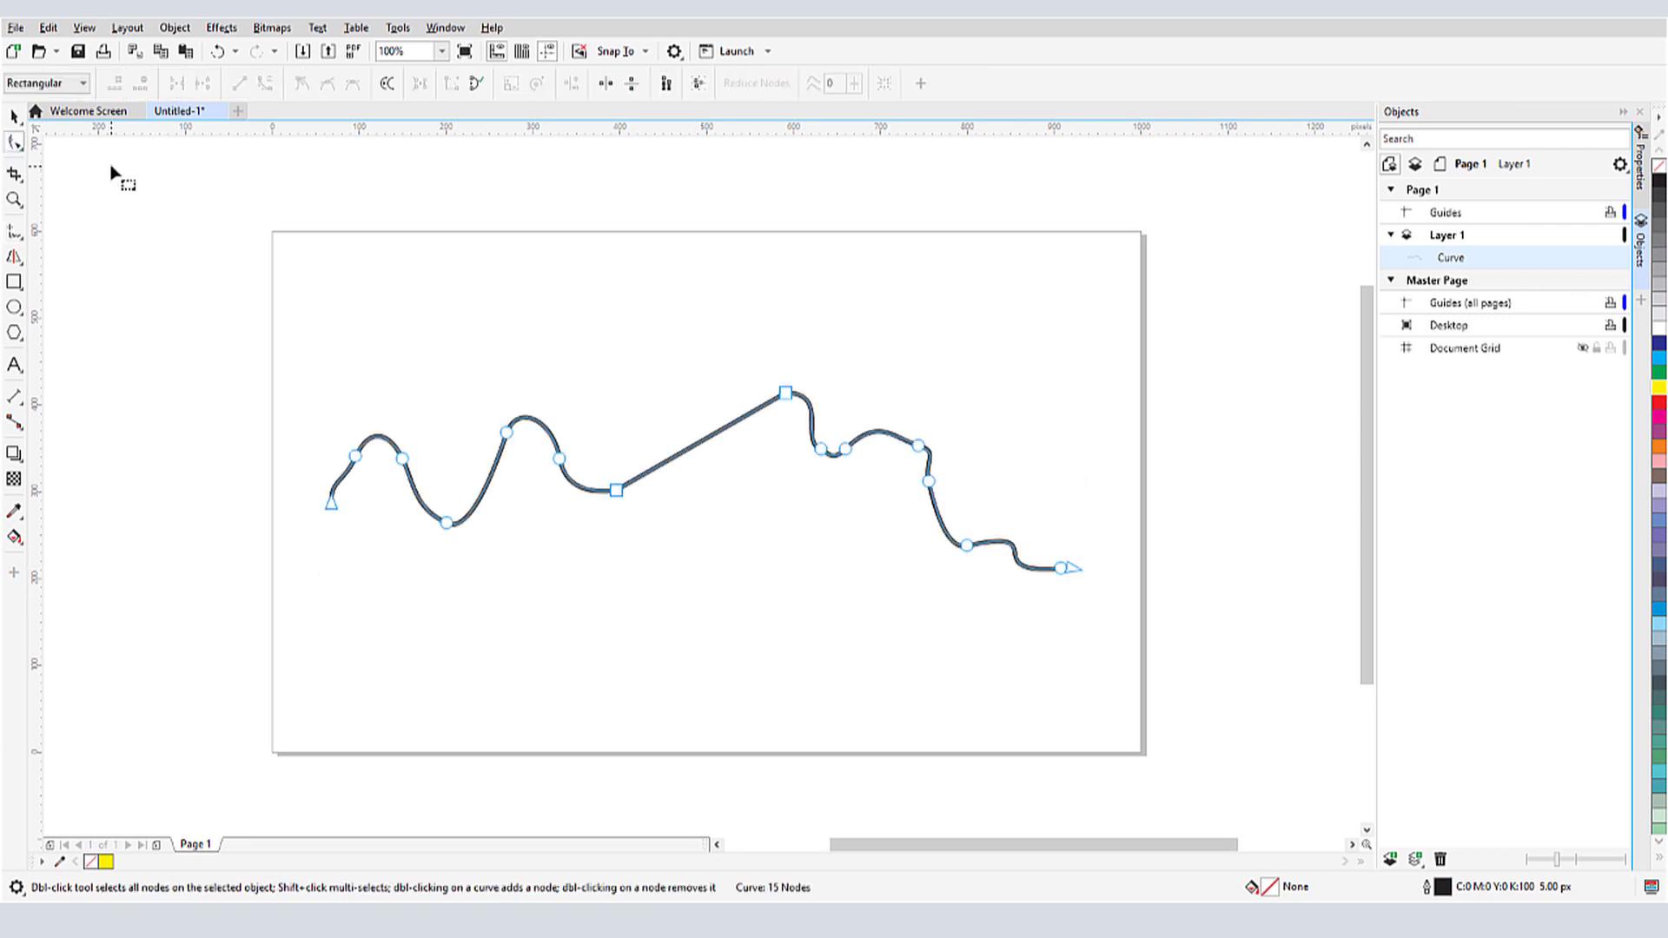
left_click_drag(524, 429, 530, 381)
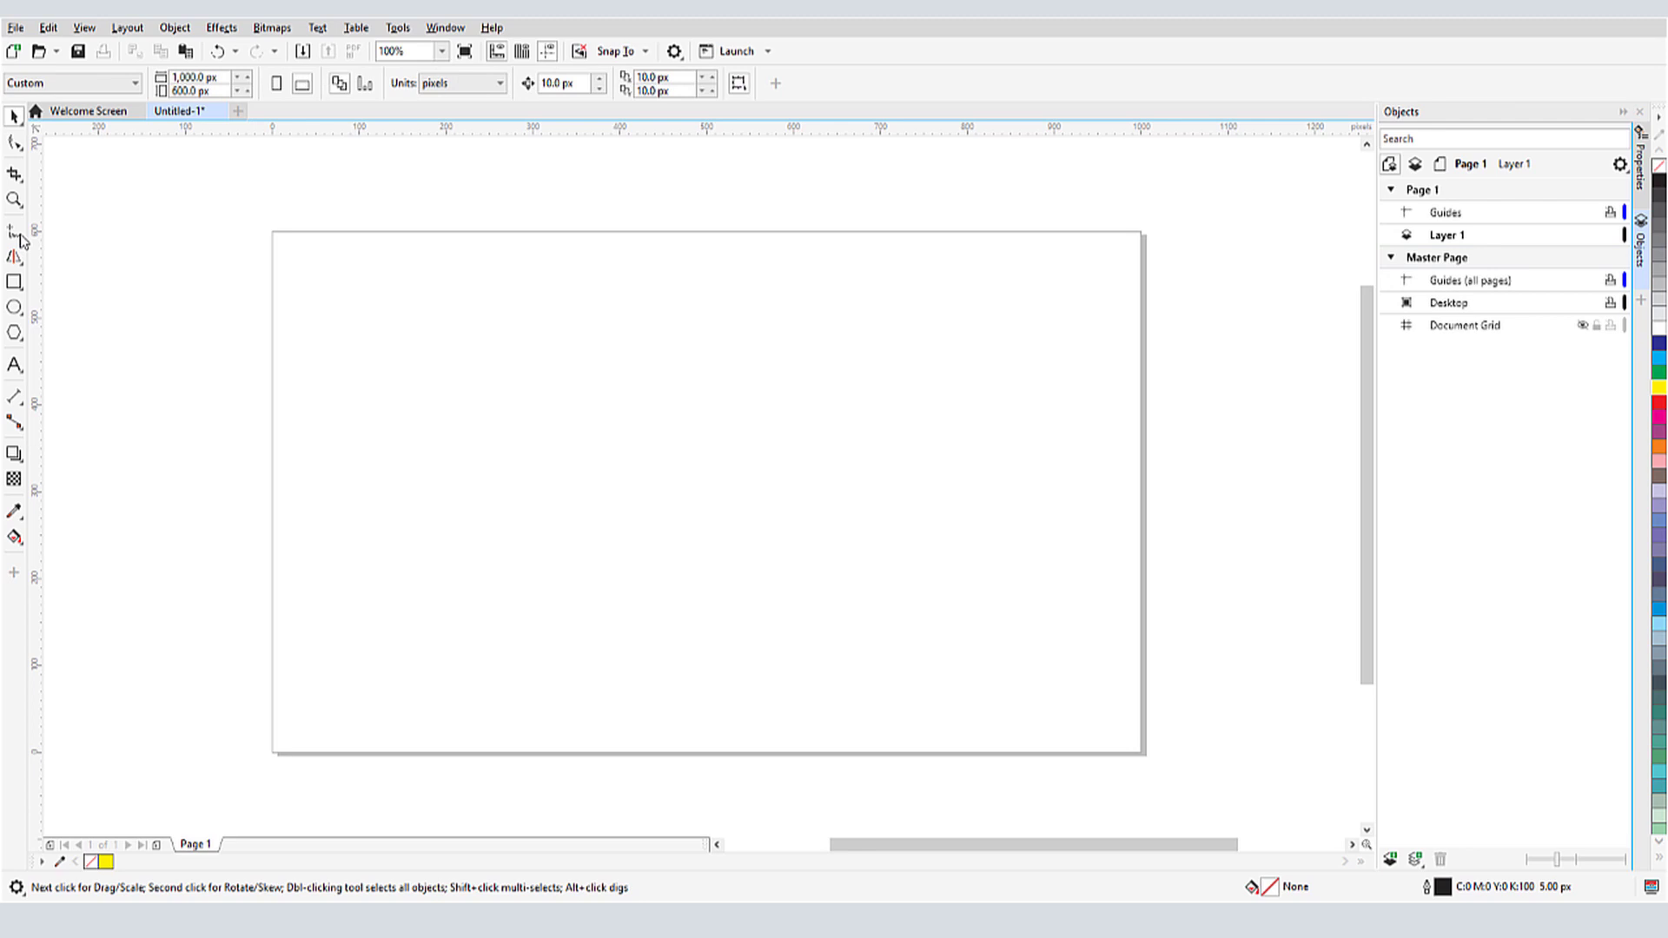
- Draw a Polyline mixing wavy curves and straight runs across the page
left_click(20, 236)
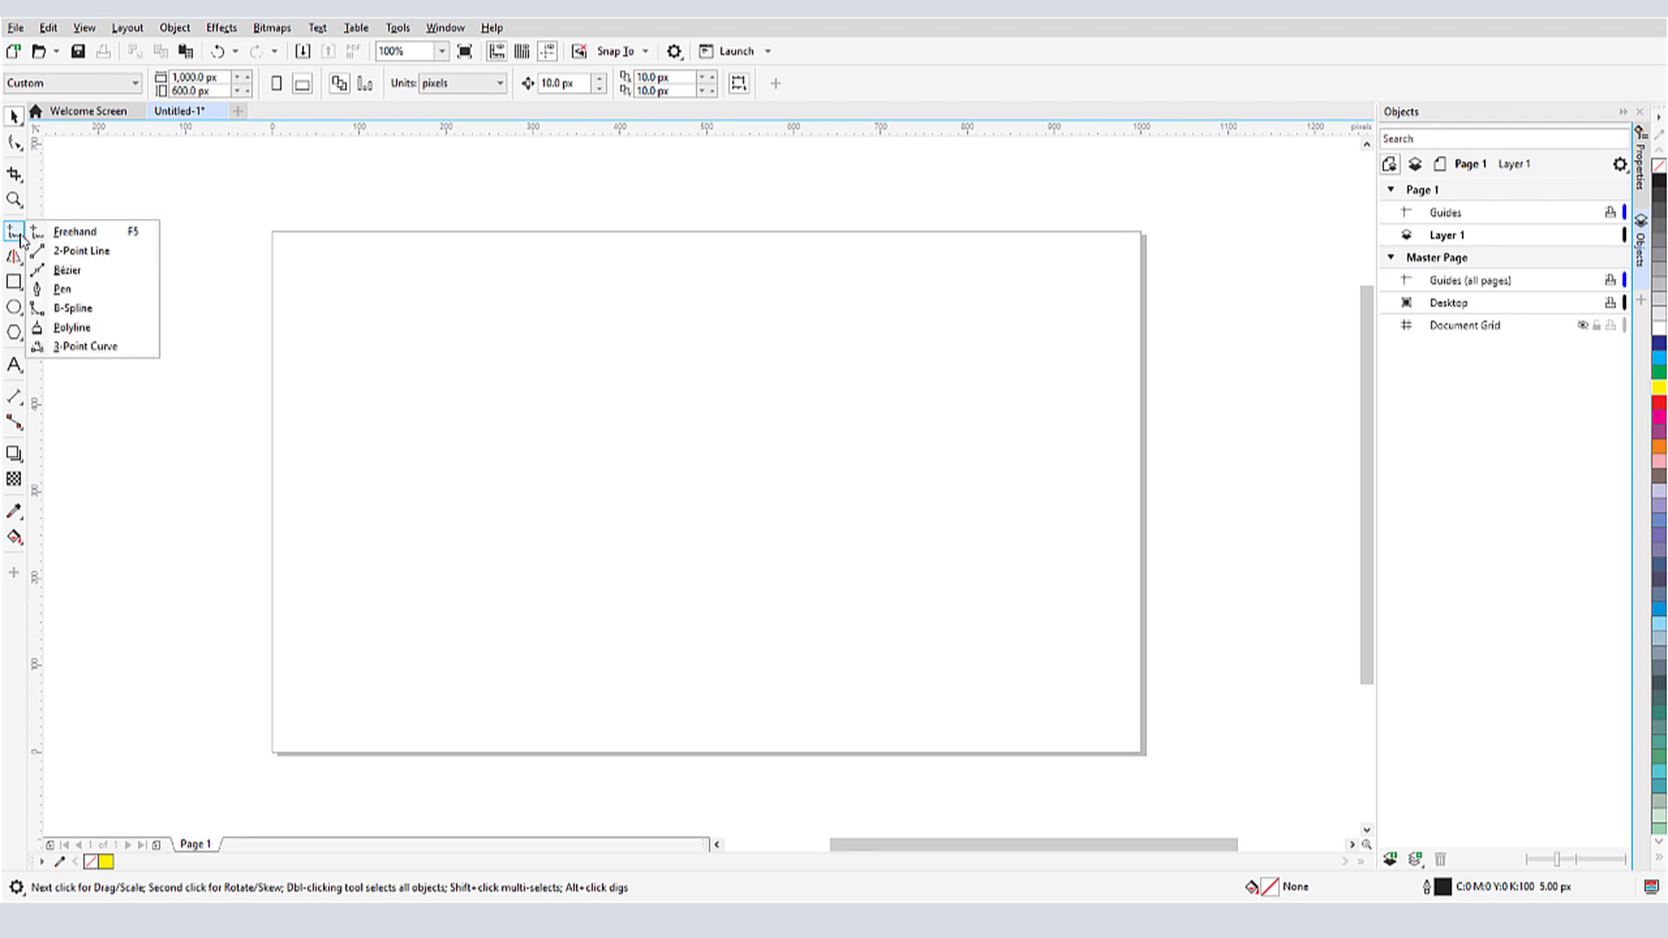
left_click(102, 333)
mouse_move(330, 478)
left_mouse_down()
mouse_move(377, 422)
mouse_move(411, 472)
mouse_move(444, 435)
mouse_move(502, 449)
left_mouse_up()
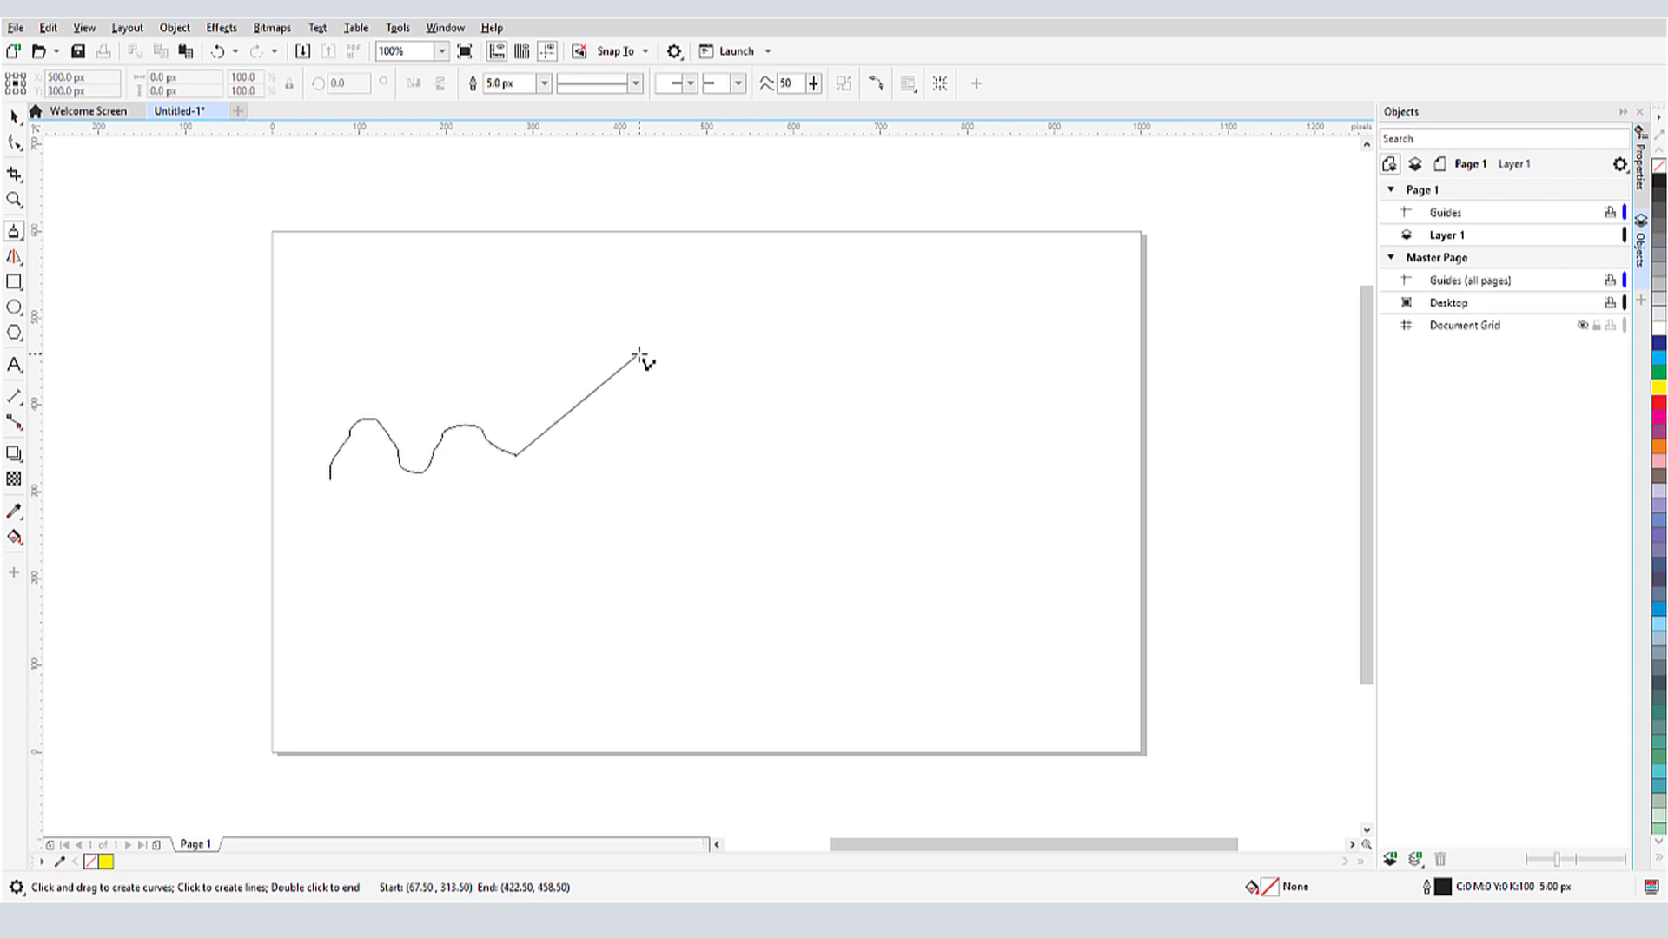
mouse_move(640, 353)
left_mouse_down()
mouse_move(729, 441)
mouse_move(738, 502)
mouse_move(788, 528)
left_mouse_up()
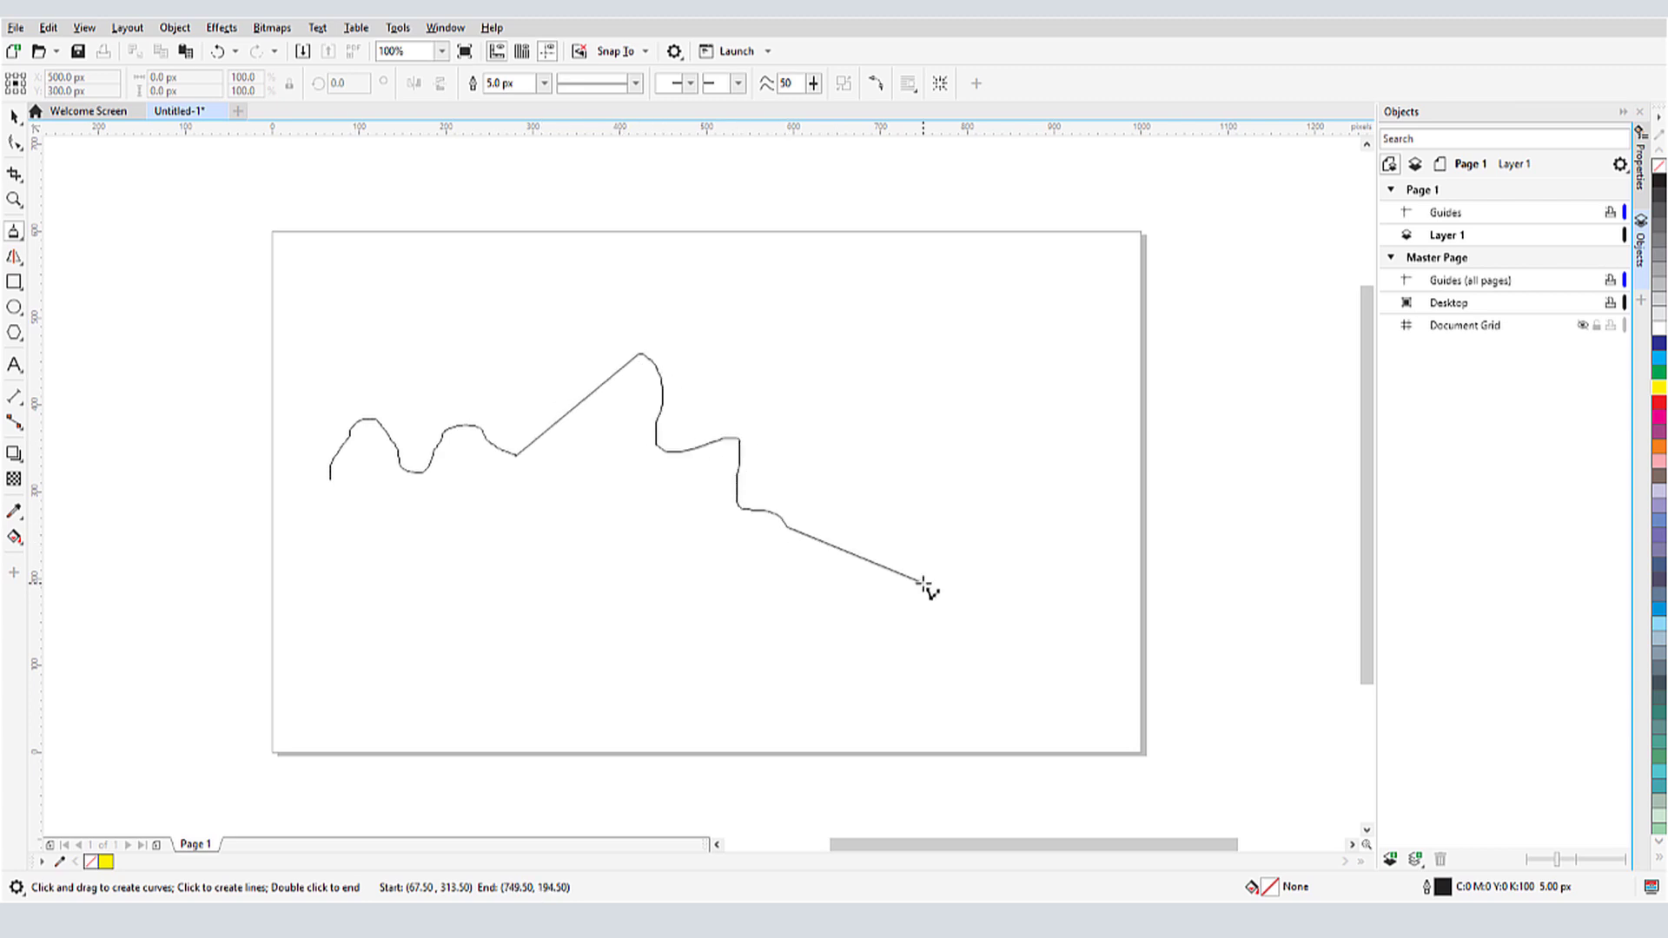
mouse_move(923, 582)
left_mouse_down()
mouse_move(913, 476)
mouse_move(1002, 323)
left_mouse_up()
double_click(1047, 300)
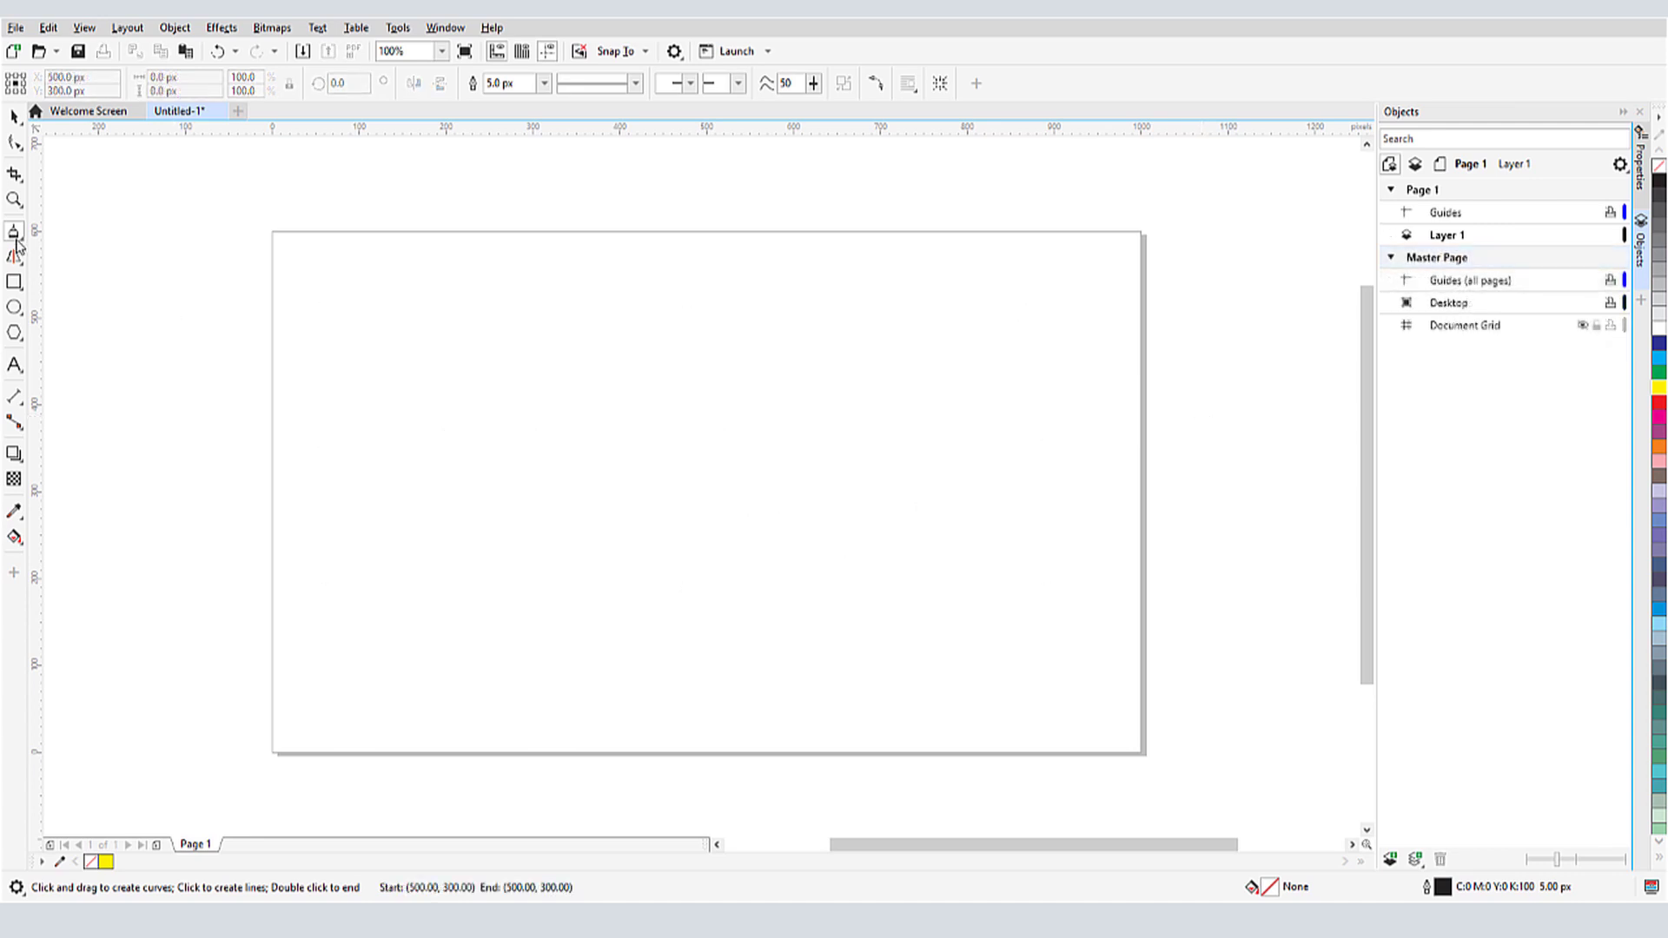
- Draw a closed zigzag polygon with the Bézier tool and fill it yellow
left_click(15, 231)
left_click(68, 271)
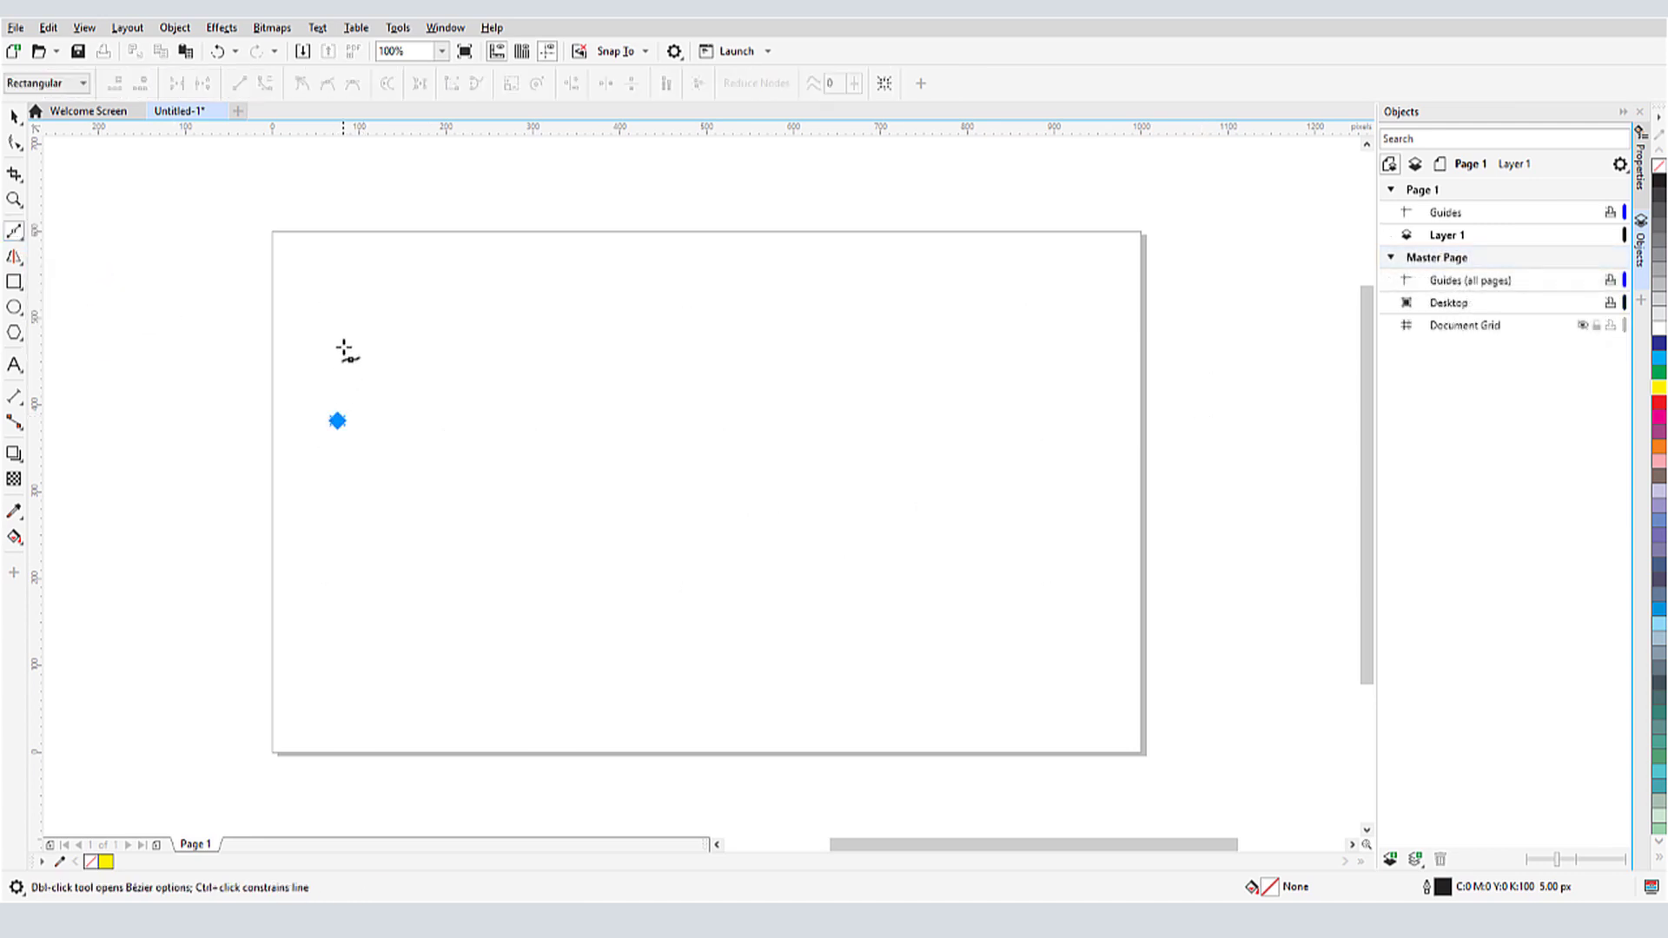
left_click(345, 300)
left_click(374, 346)
left_click(380, 283)
left_click(424, 328)
left_click(424, 276)
left_click(477, 334)
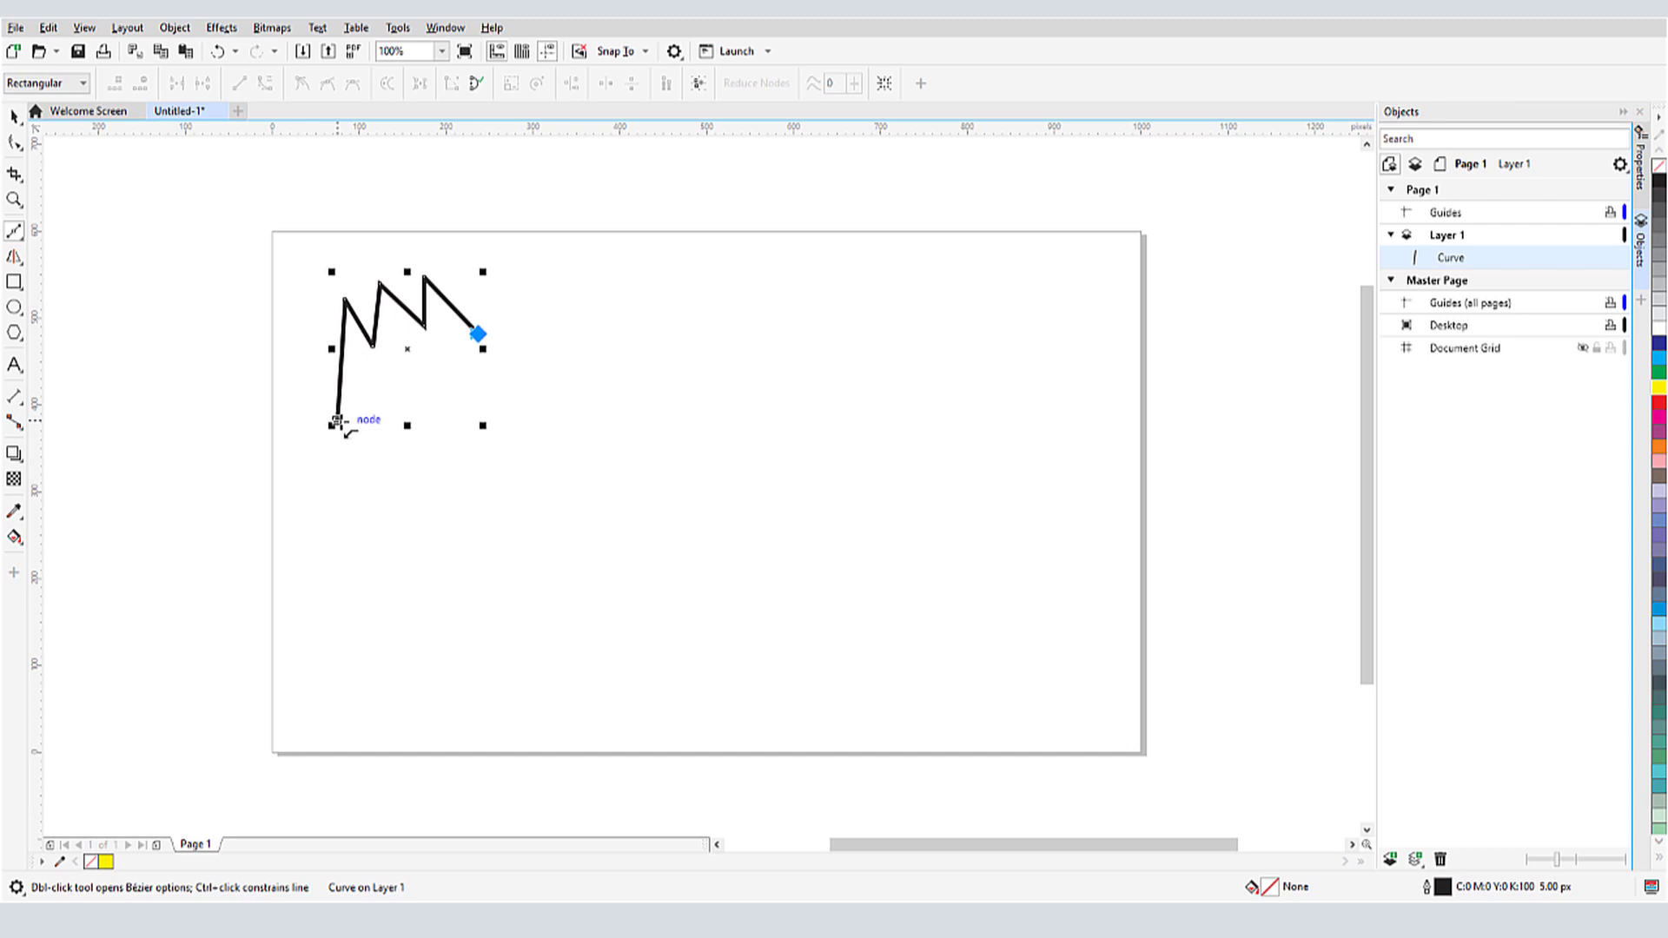
left_click(336, 423)
left_click(1661, 389)
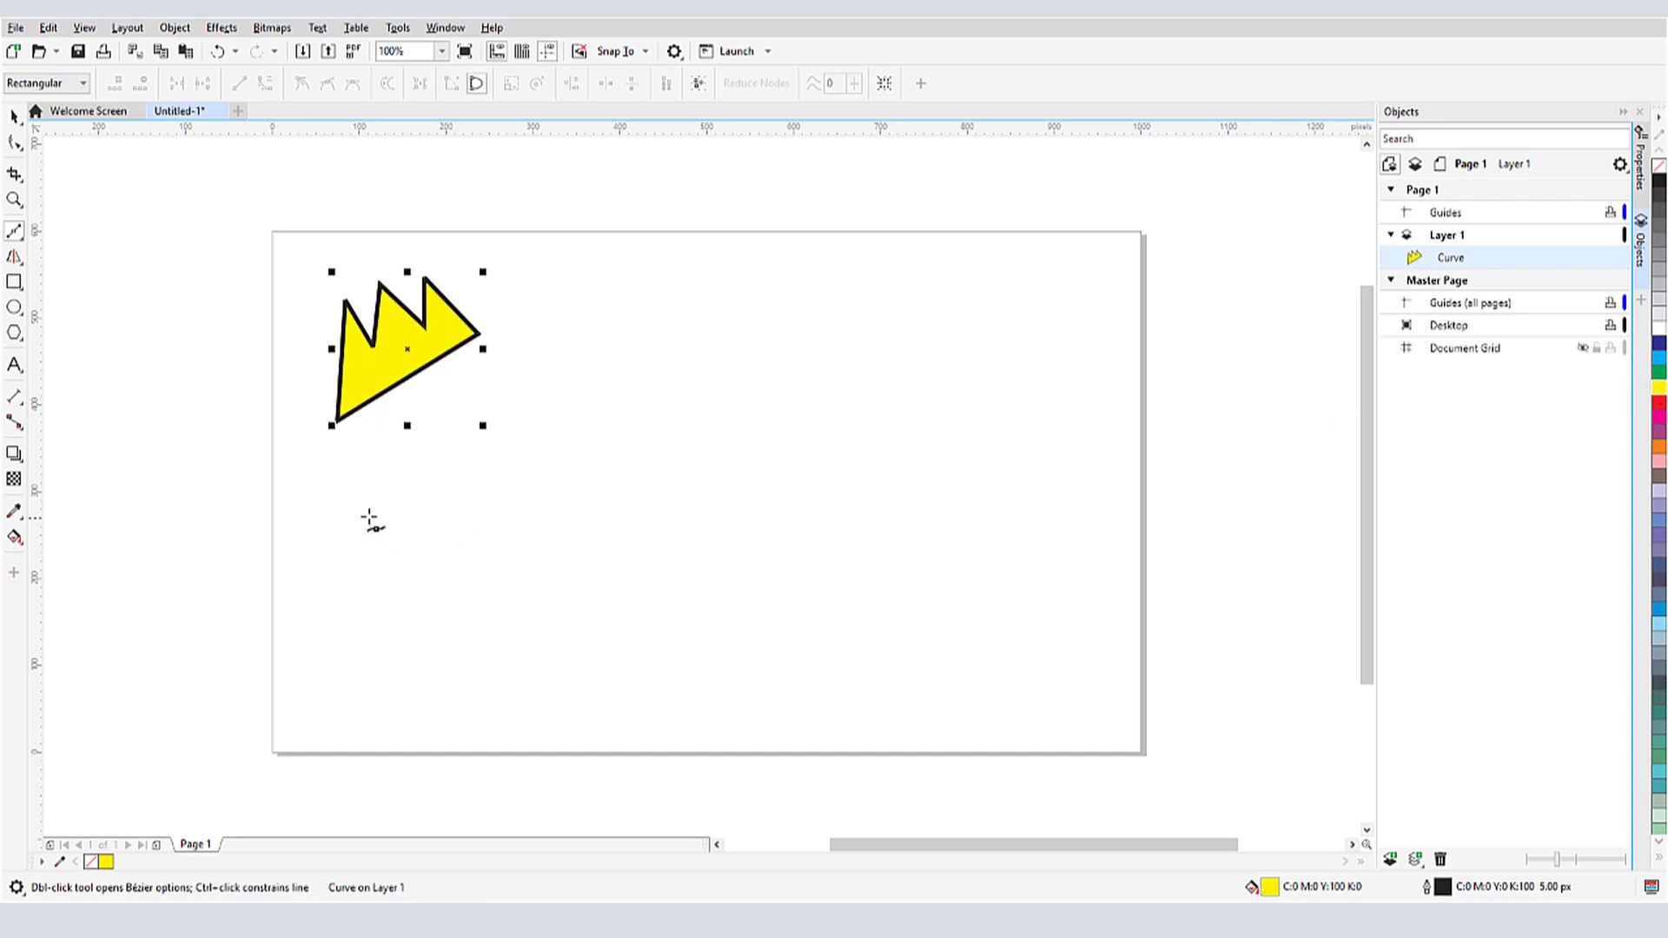
- Draw a smooth wavy line below the zigzag
left_click_drag(392, 508, 461, 420)
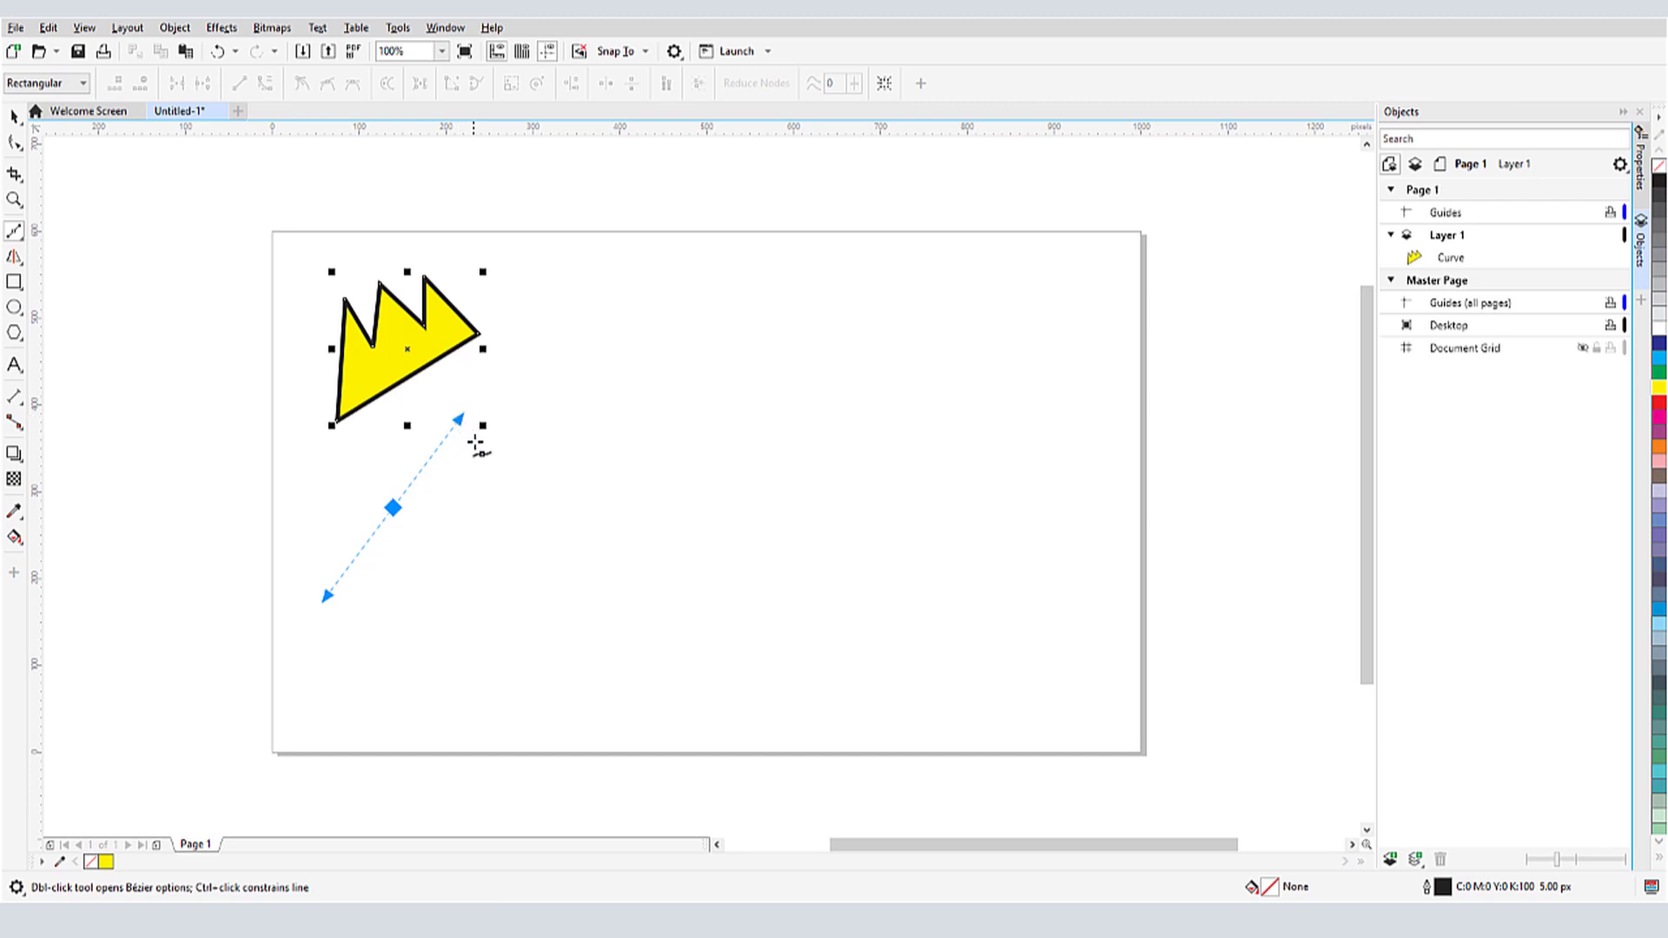
left_click_drag(476, 445, 749, 384)
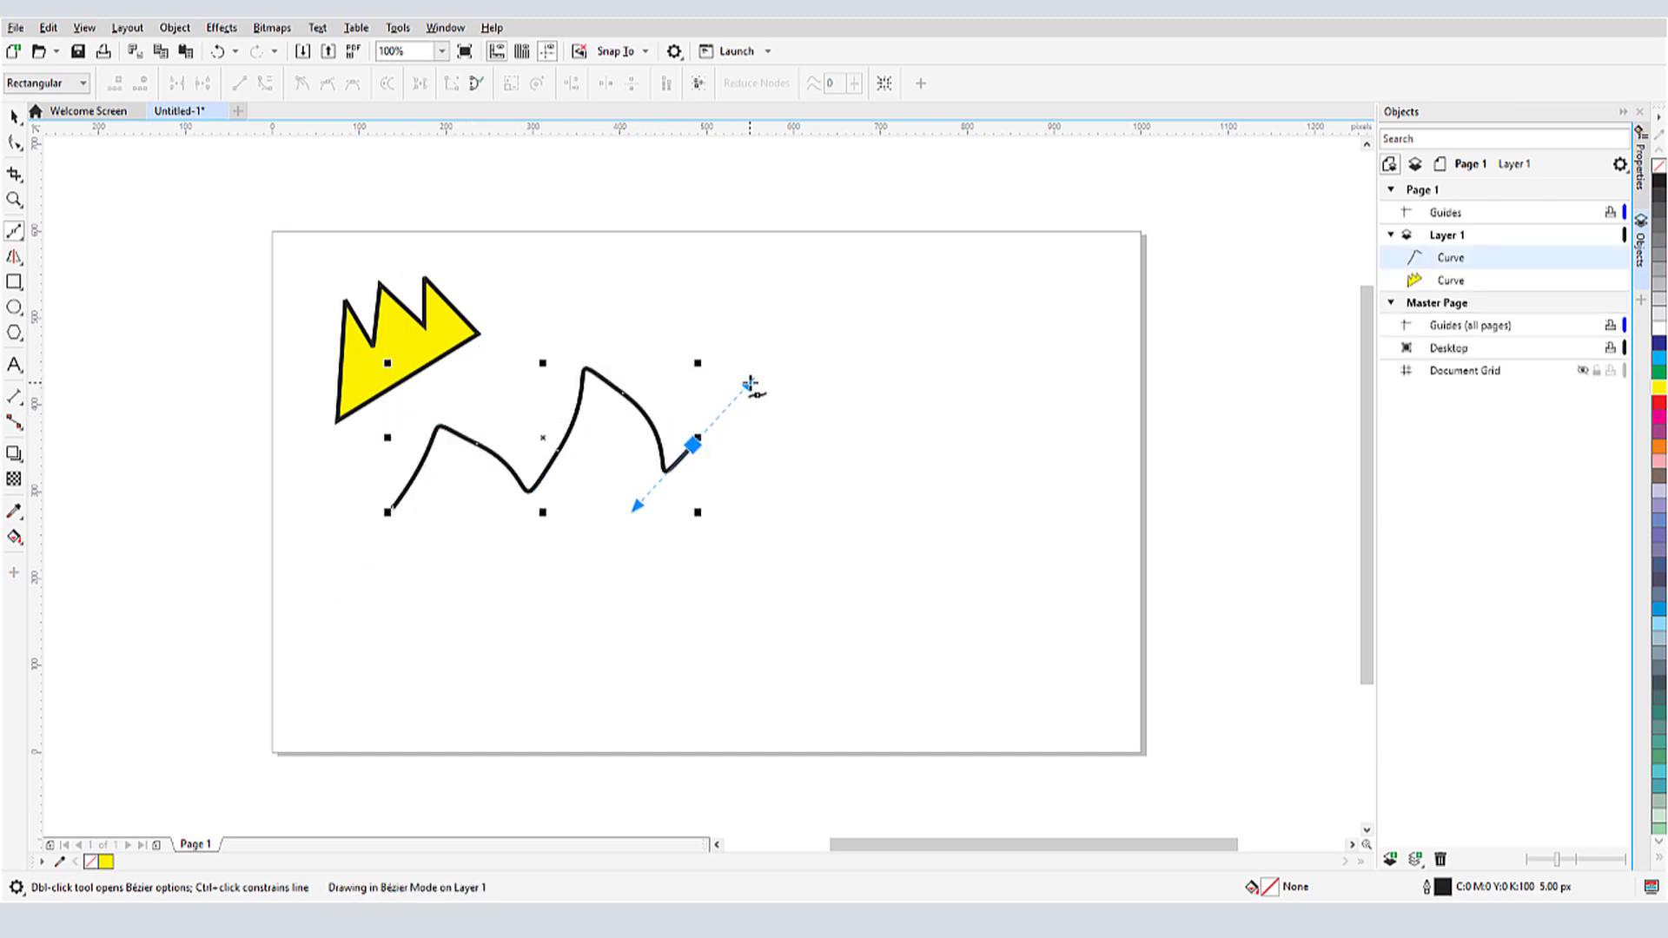
key("space")
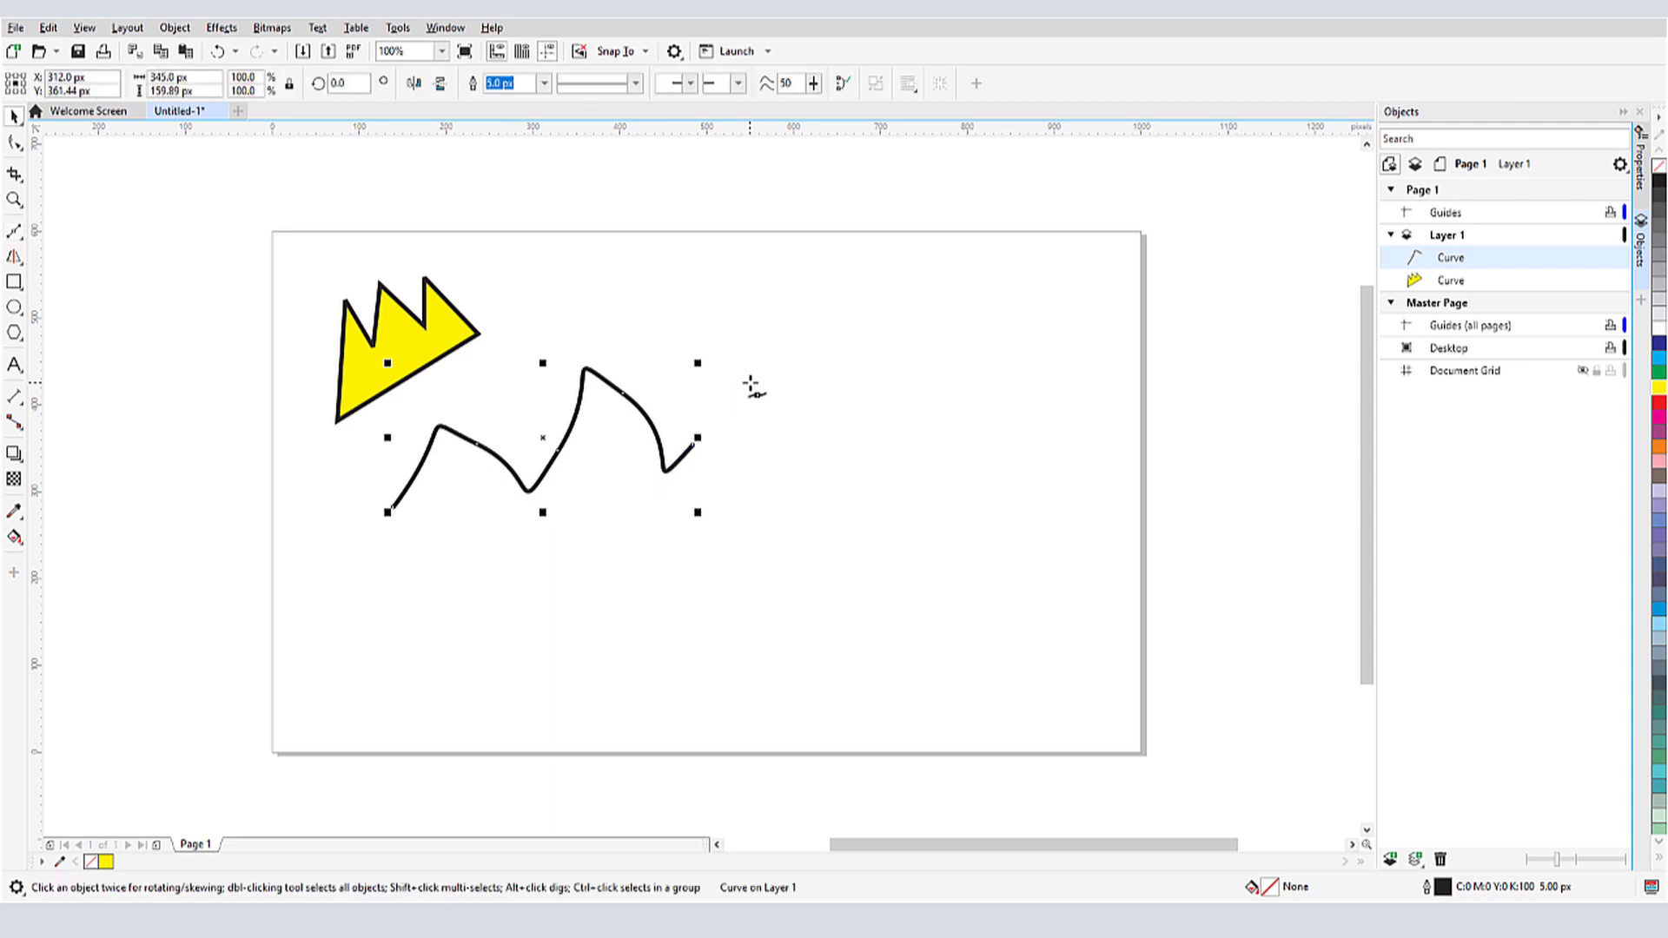
- Draw a longer flowing curve lower on the page with one sharp corner point
key("space")
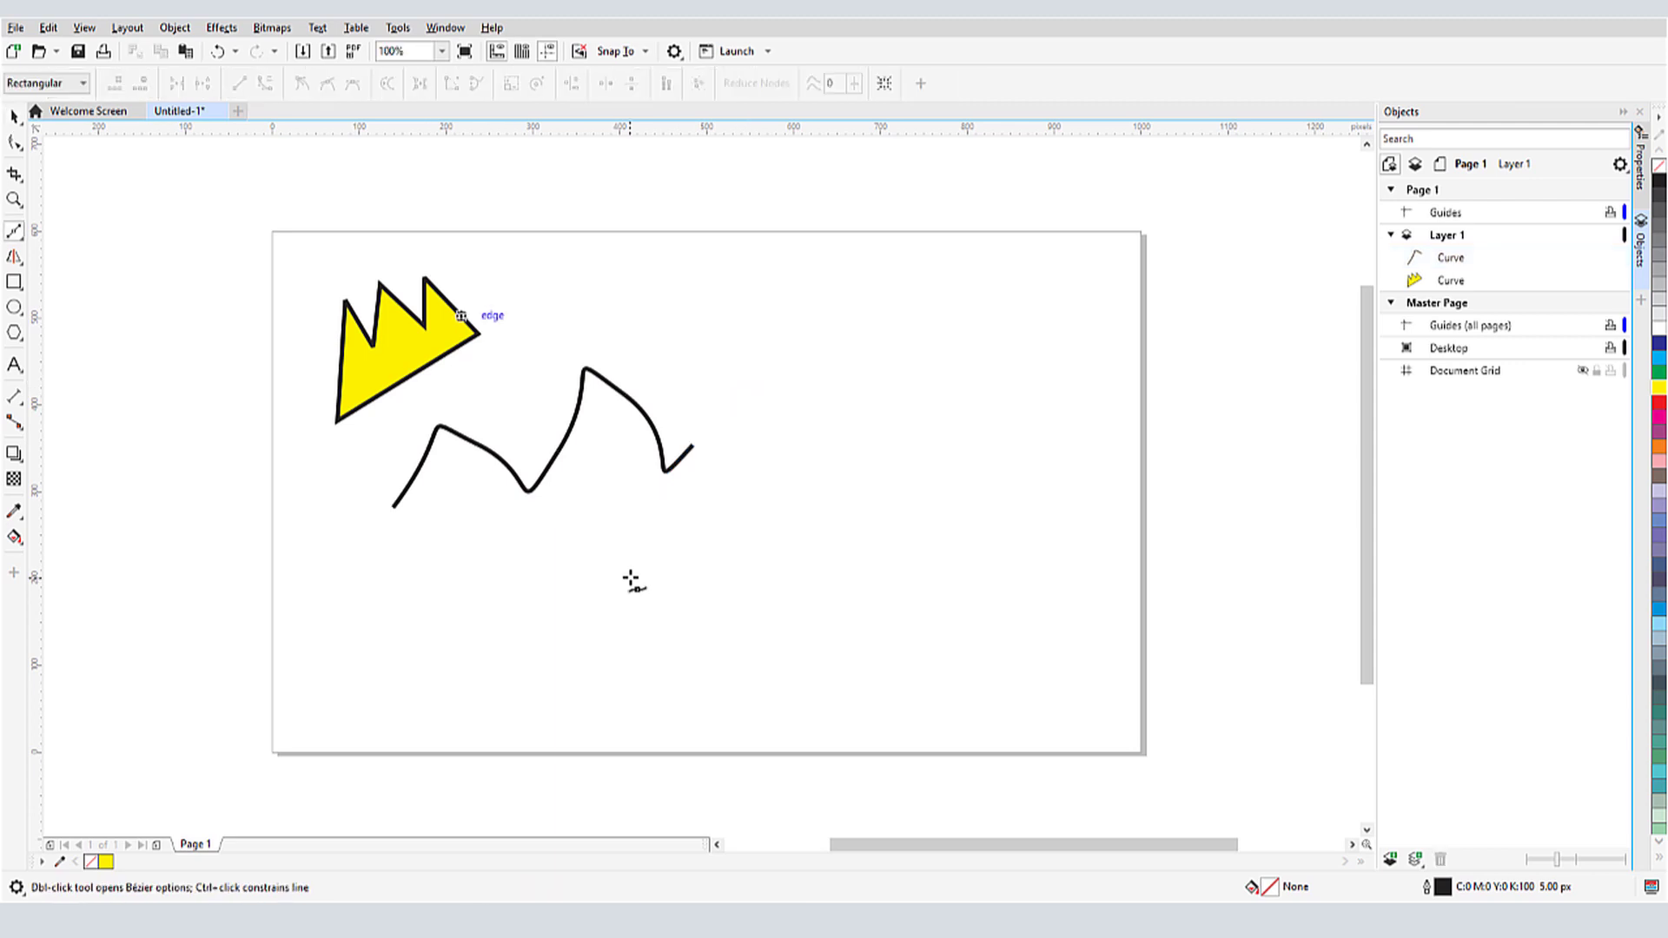
mouse_move(608, 606)
left_mouse_down()
mouse_move(666, 575)
mouse_move(692, 601)
mouse_move(678, 655)
mouse_move(681, 556)
mouse_move(826, 633)
mouse_move(849, 499)
mouse_move(878, 618)
mouse_move(868, 533)
mouse_move(928, 602)
left_mouse_up()
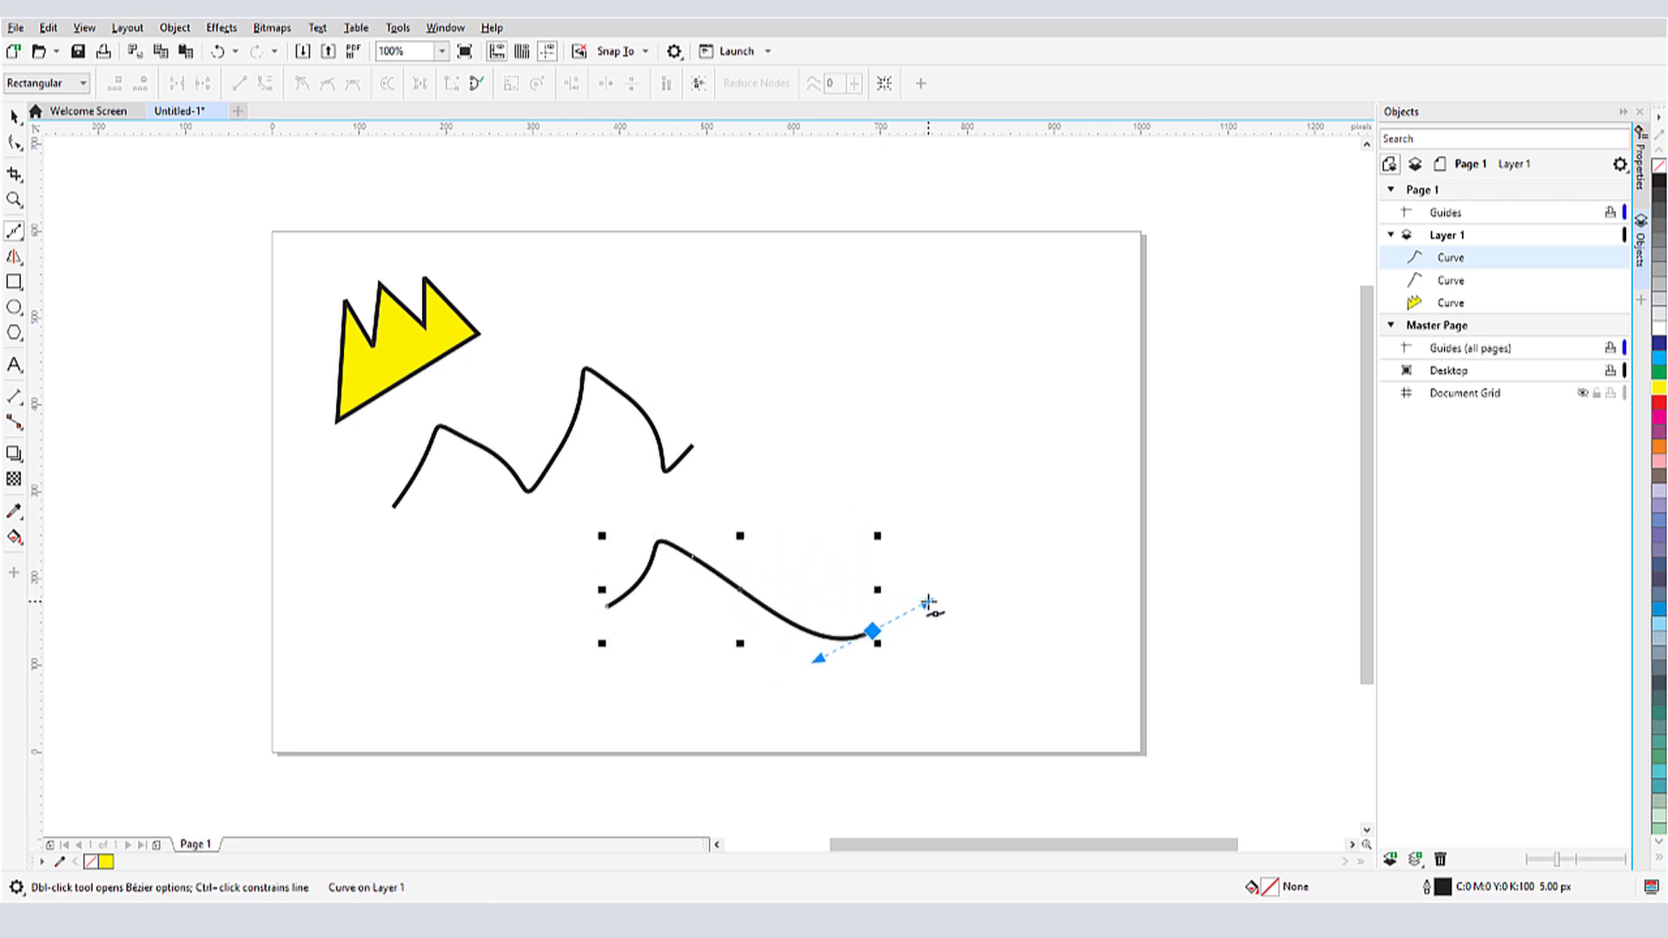
left_click_drag(933, 537, 1053, 470)
left_click(1052, 470)
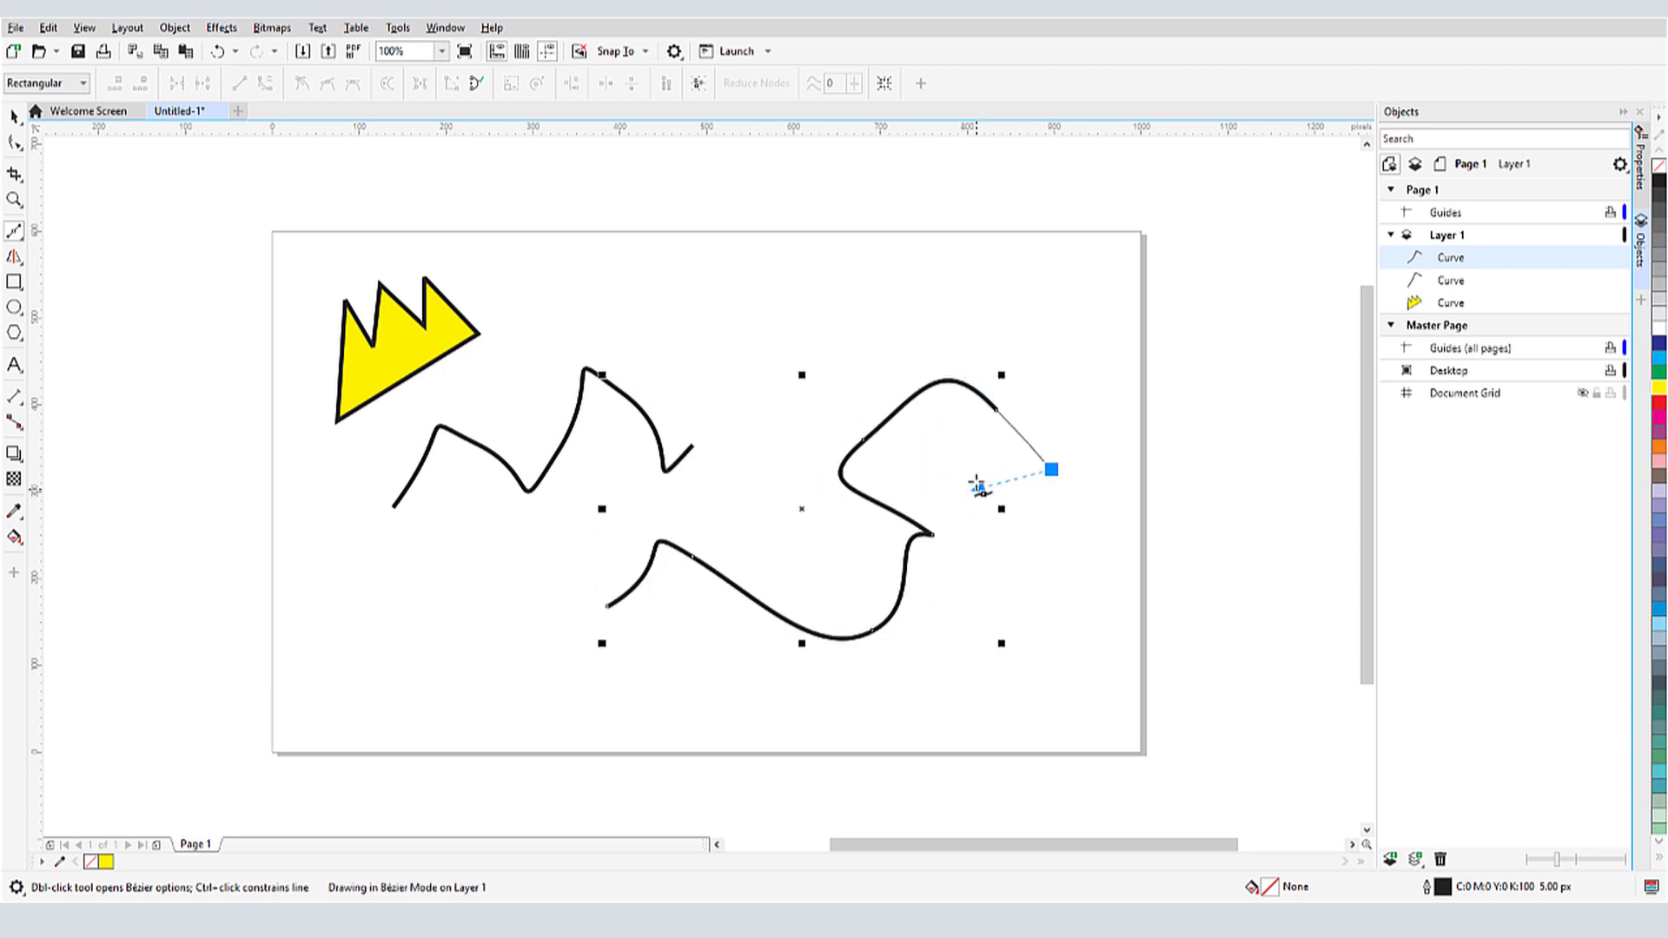
left_click_drag(977, 540, 1005, 588)
key("space")
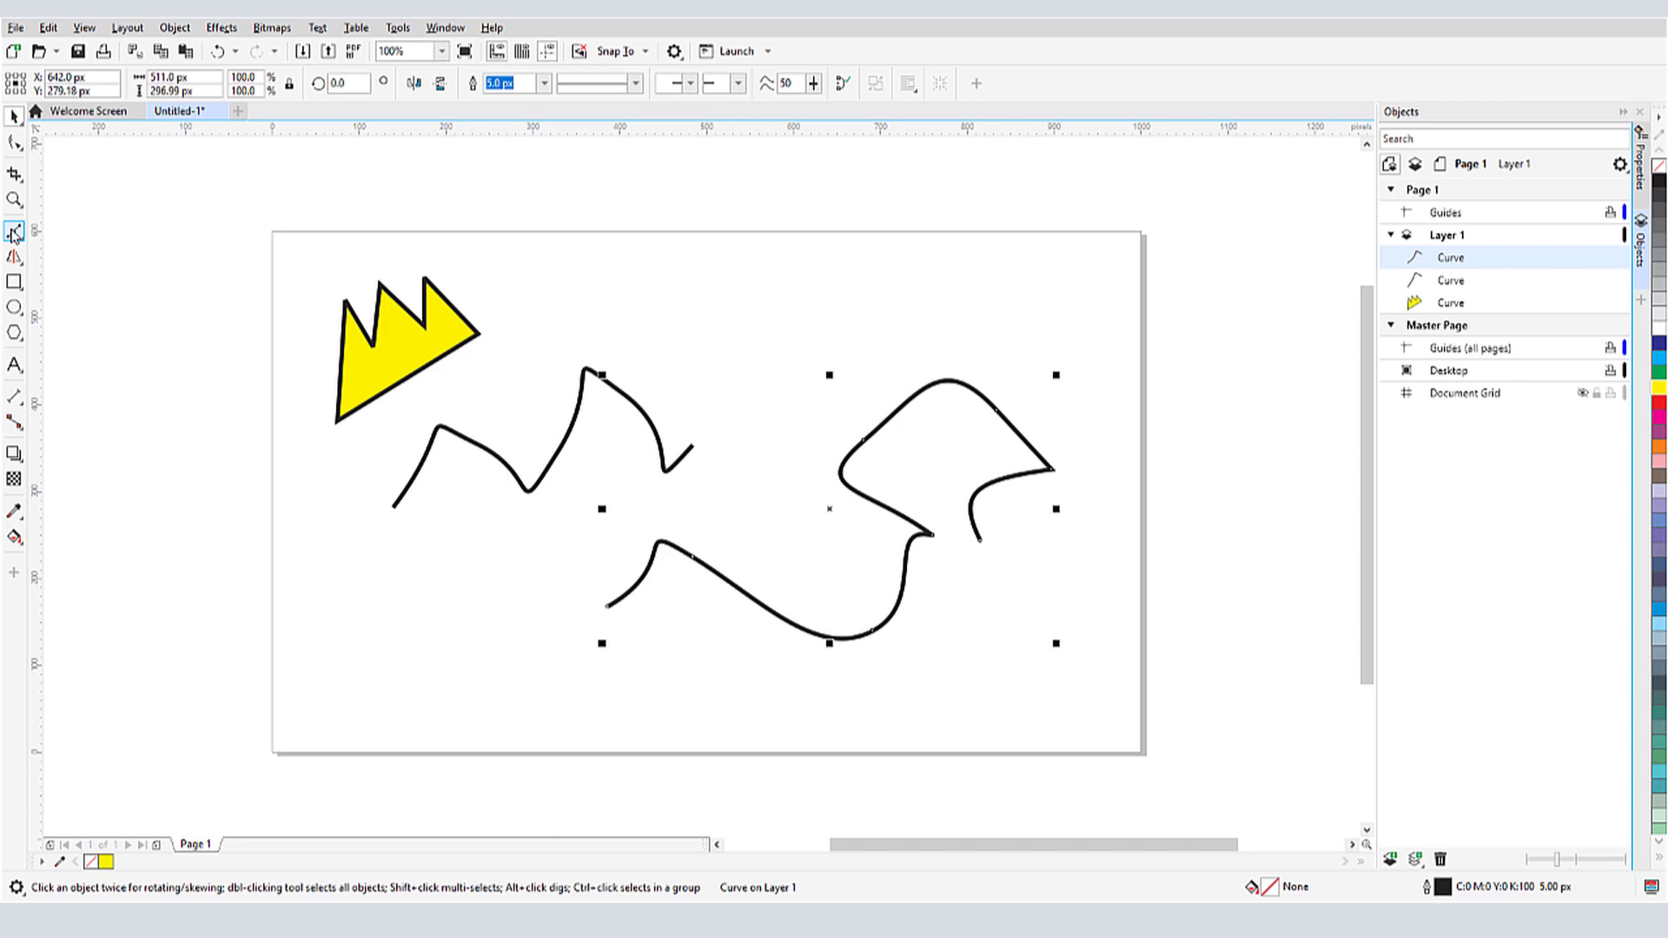
double_click(14, 232)
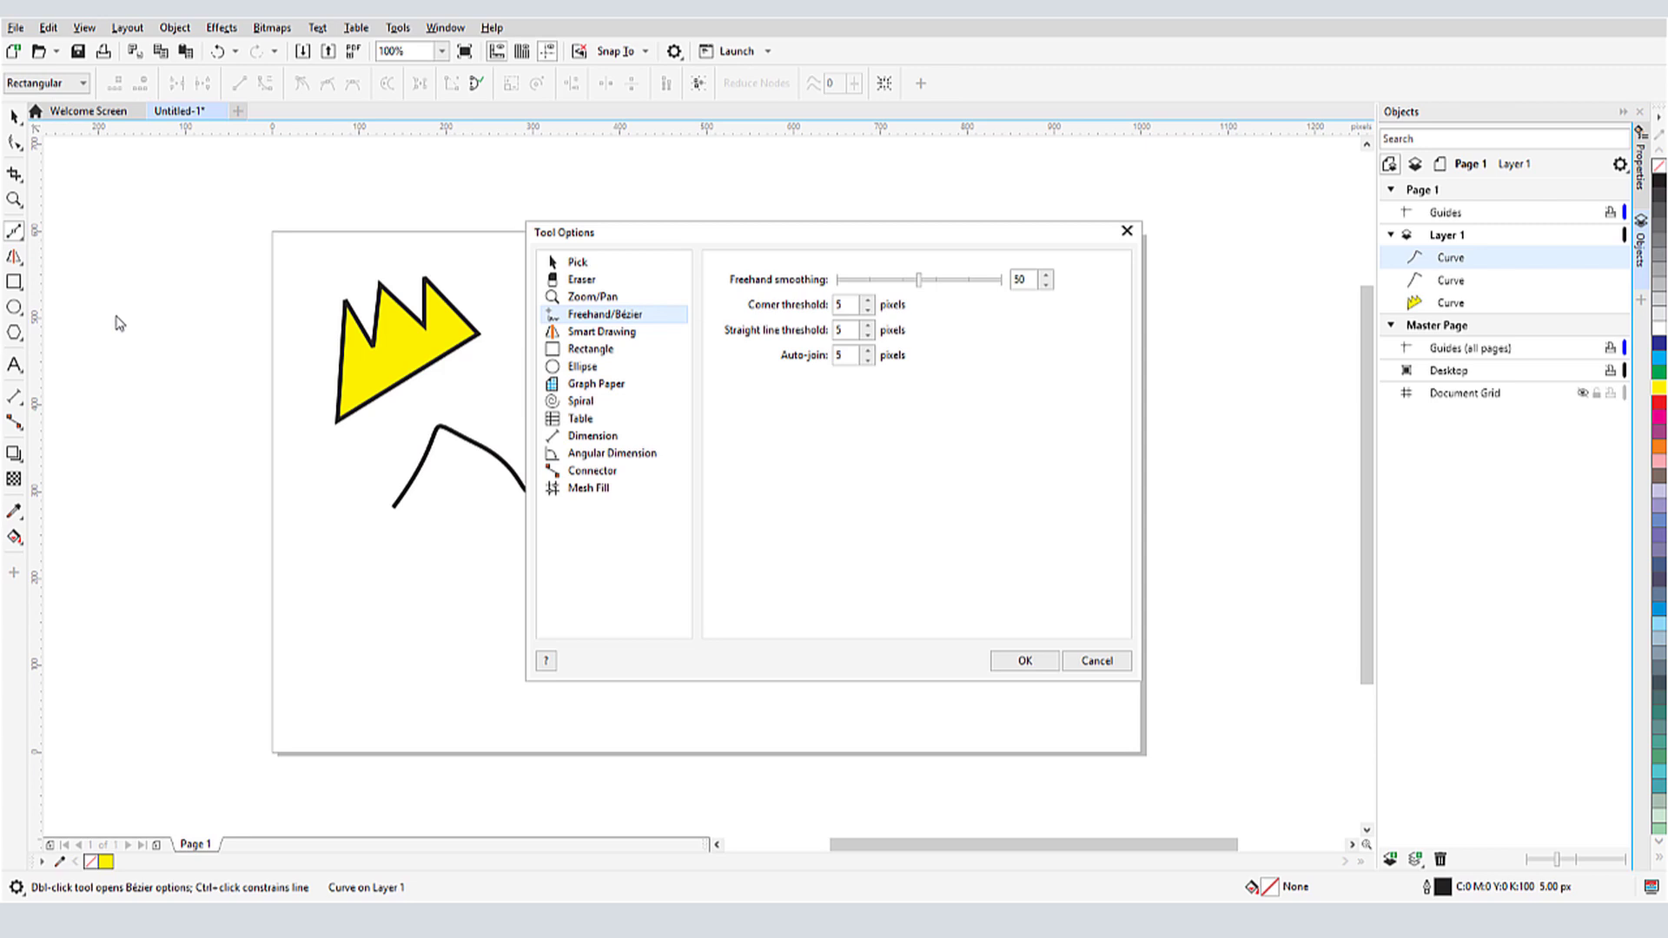
left_click(1125, 233)
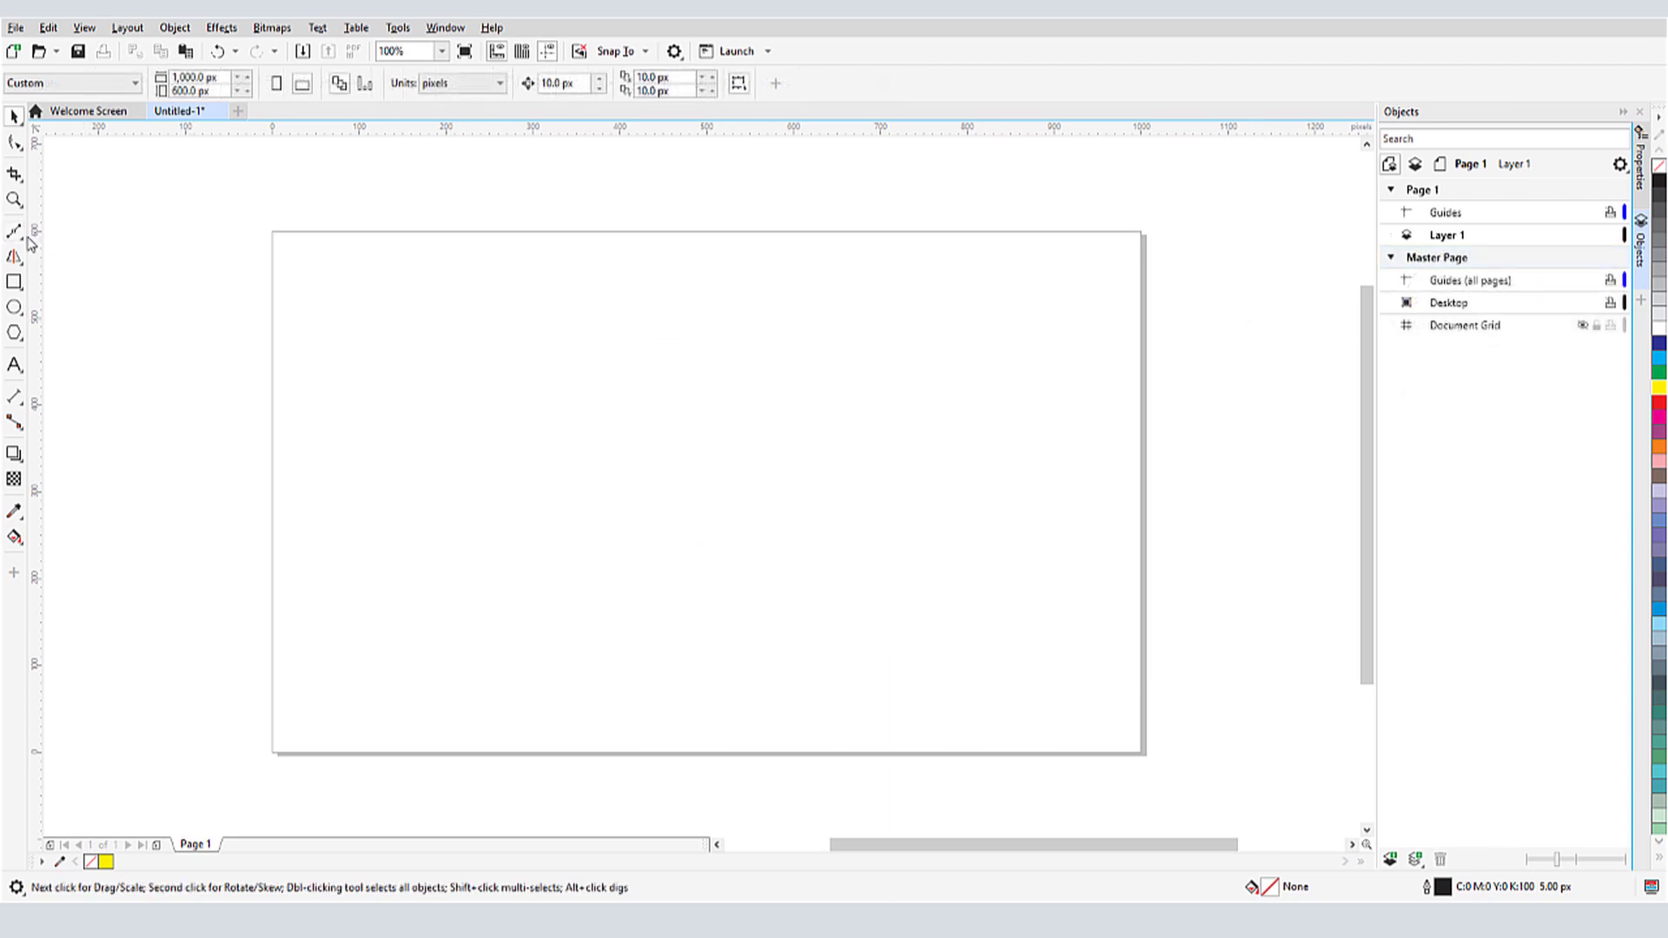
- Draw a smooth multi-bend curve across the page with the Pen tool
left_click(26, 239)
left_click(80, 287)
left_click_drag(321, 468, 373, 417)
mouse_move(421, 347)
left_mouse_down()
mouse_move(496, 361)
mouse_move(611, 487)
mouse_move(654, 396)
mouse_move(782, 473)
mouse_move(797, 362)
mouse_move(895, 378)
left_mouse_up()
left_click_drag(892, 456, 988, 447)
key("space")
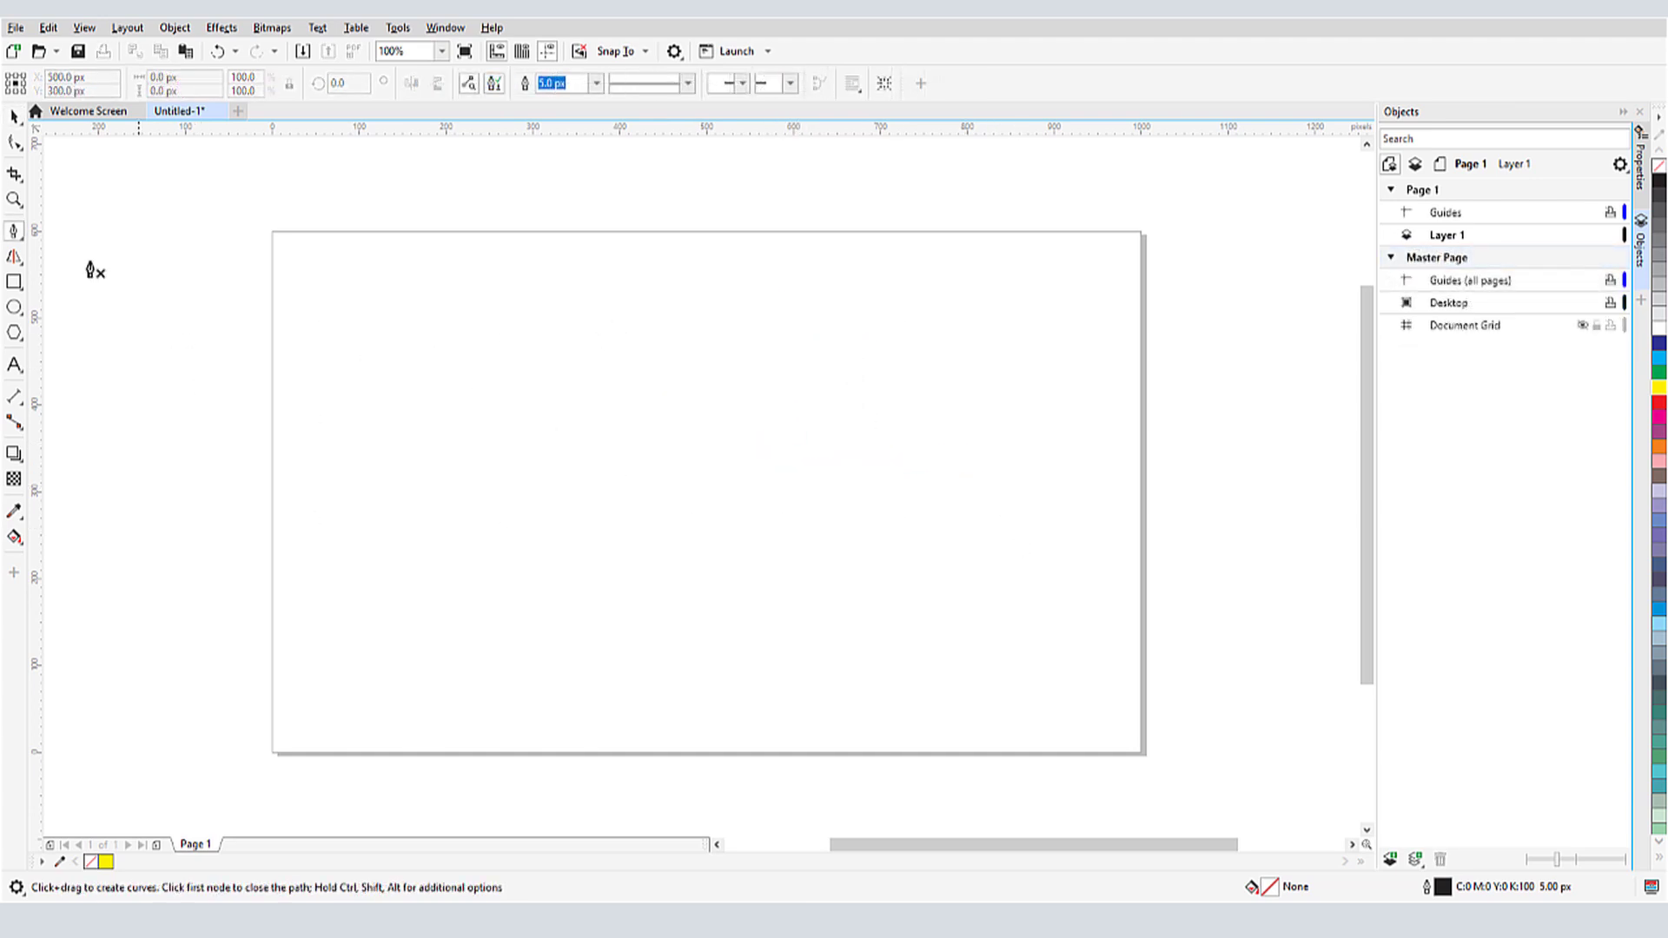
- Start a B-Spline curve with wave control points across the left half of the page
left_click(16, 236)
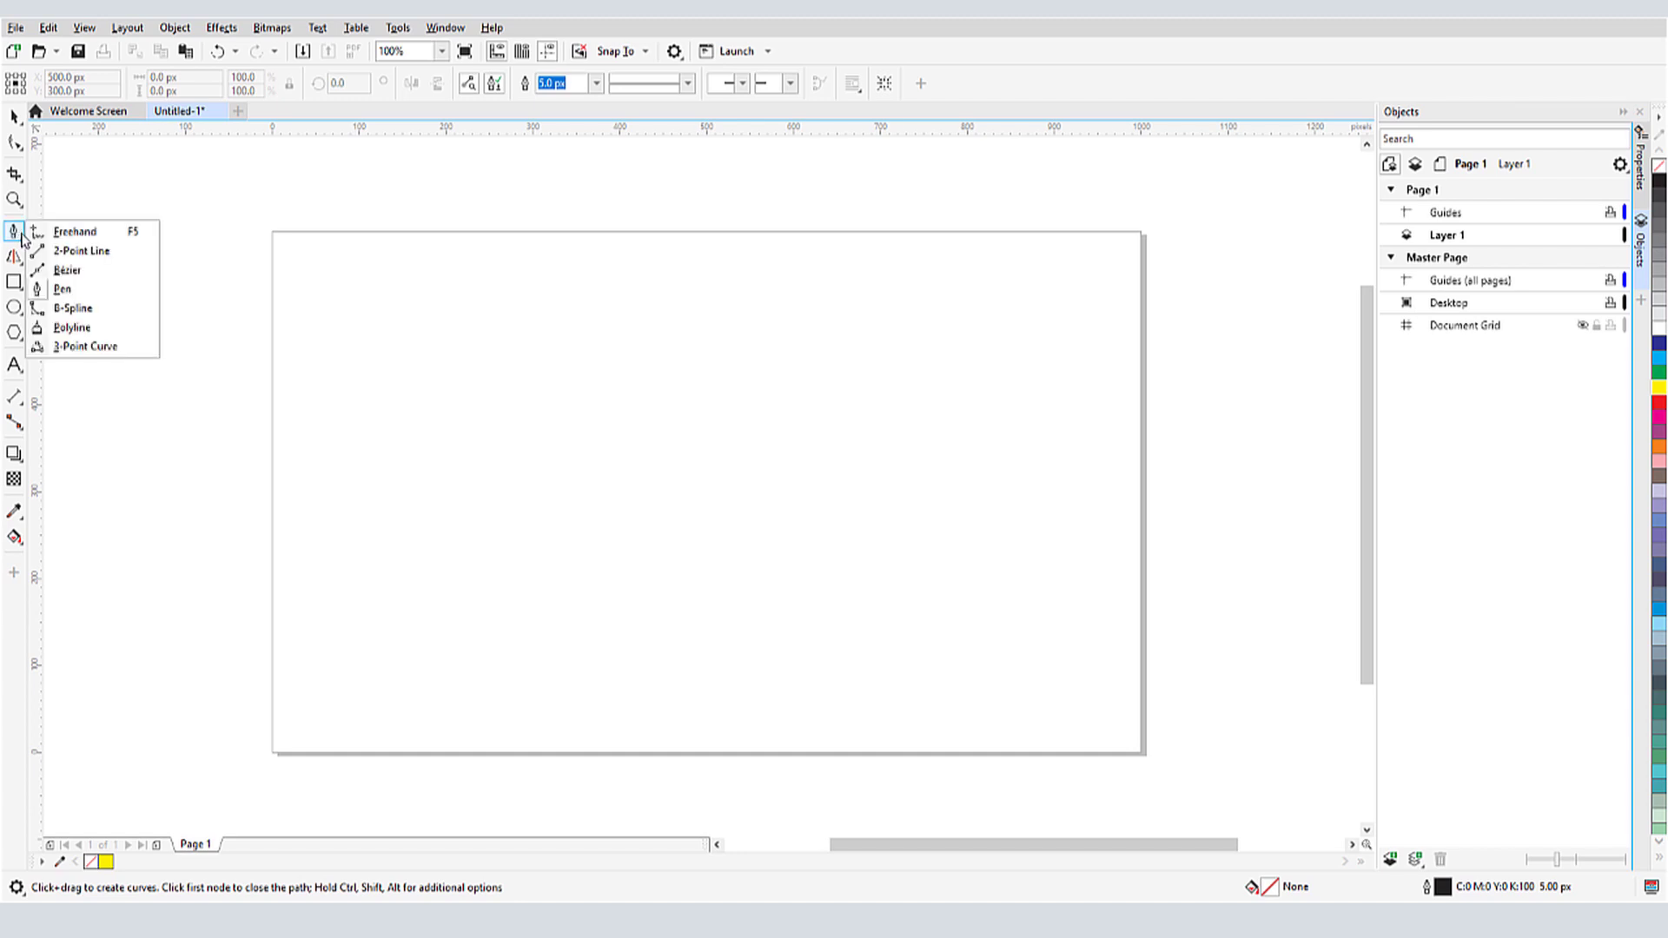
left_click(96, 308)
left_click(365, 505)
left_click(415, 342)
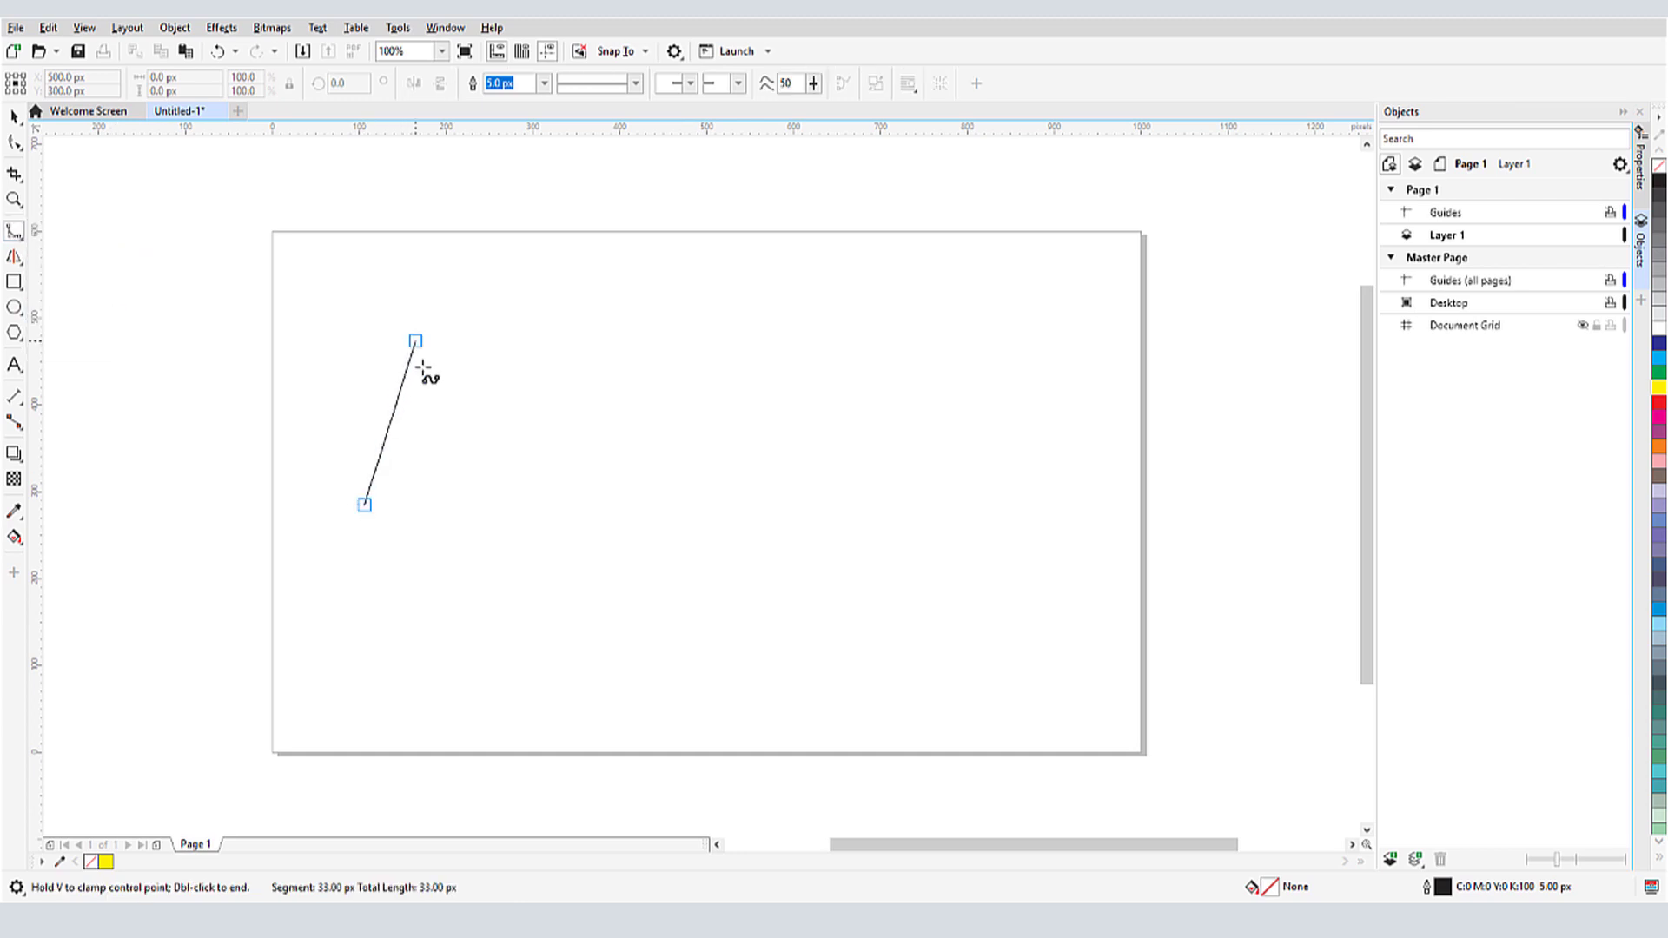
left_click(496, 460)
left_click(540, 340)
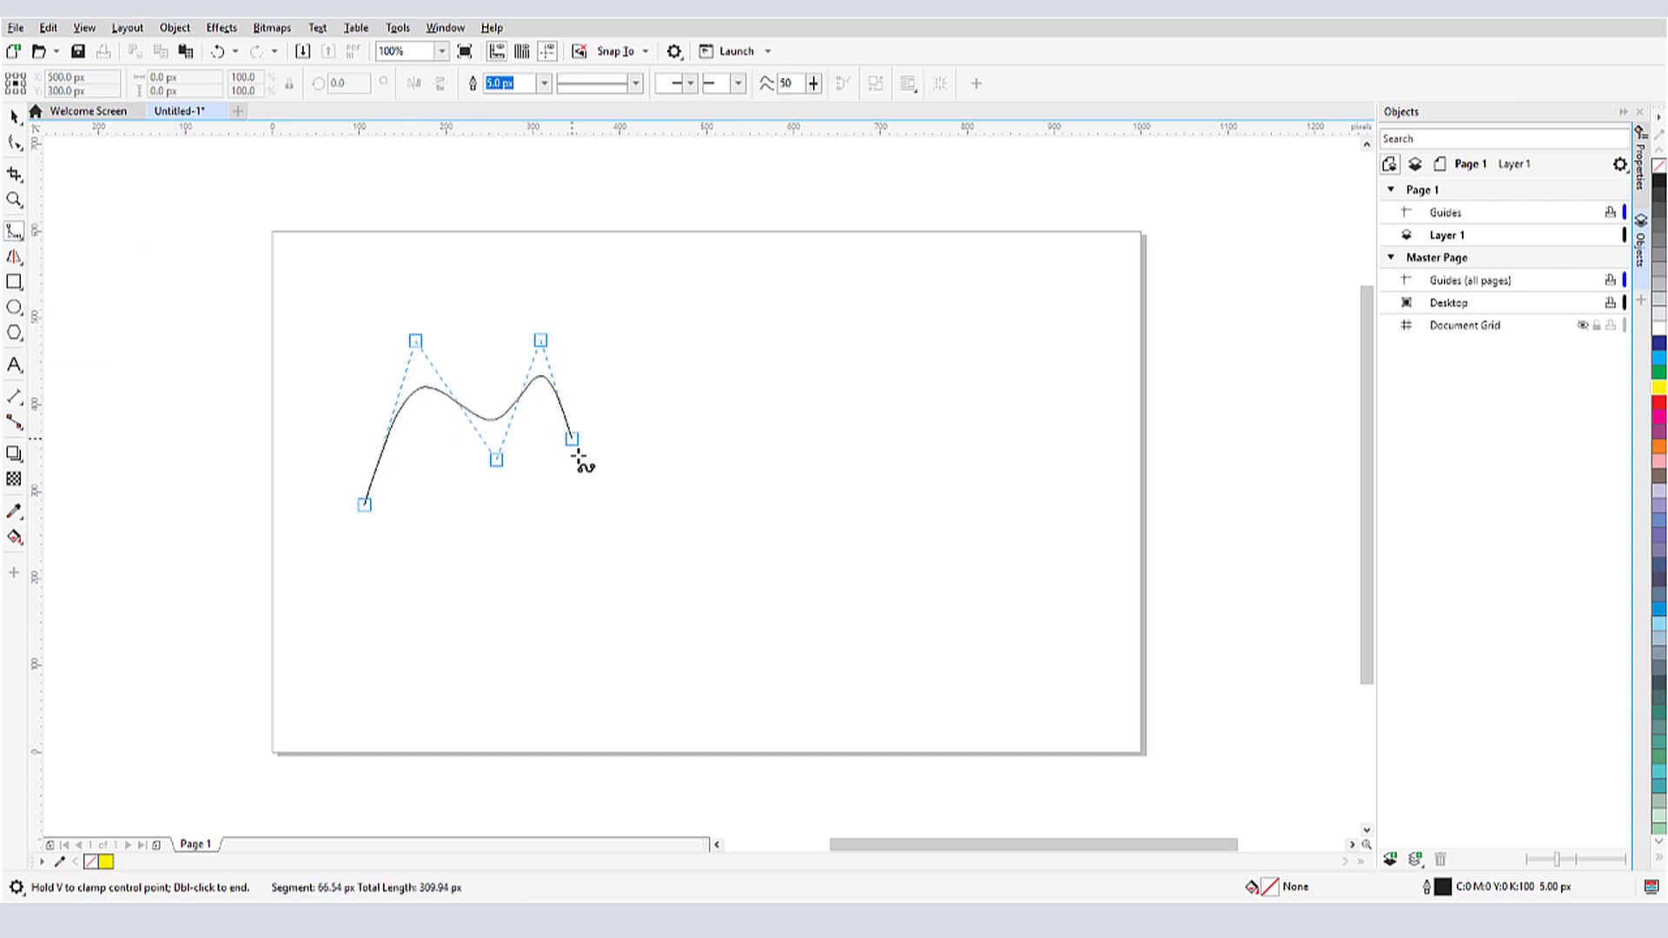
left_click(613, 519)
left_click(684, 380)
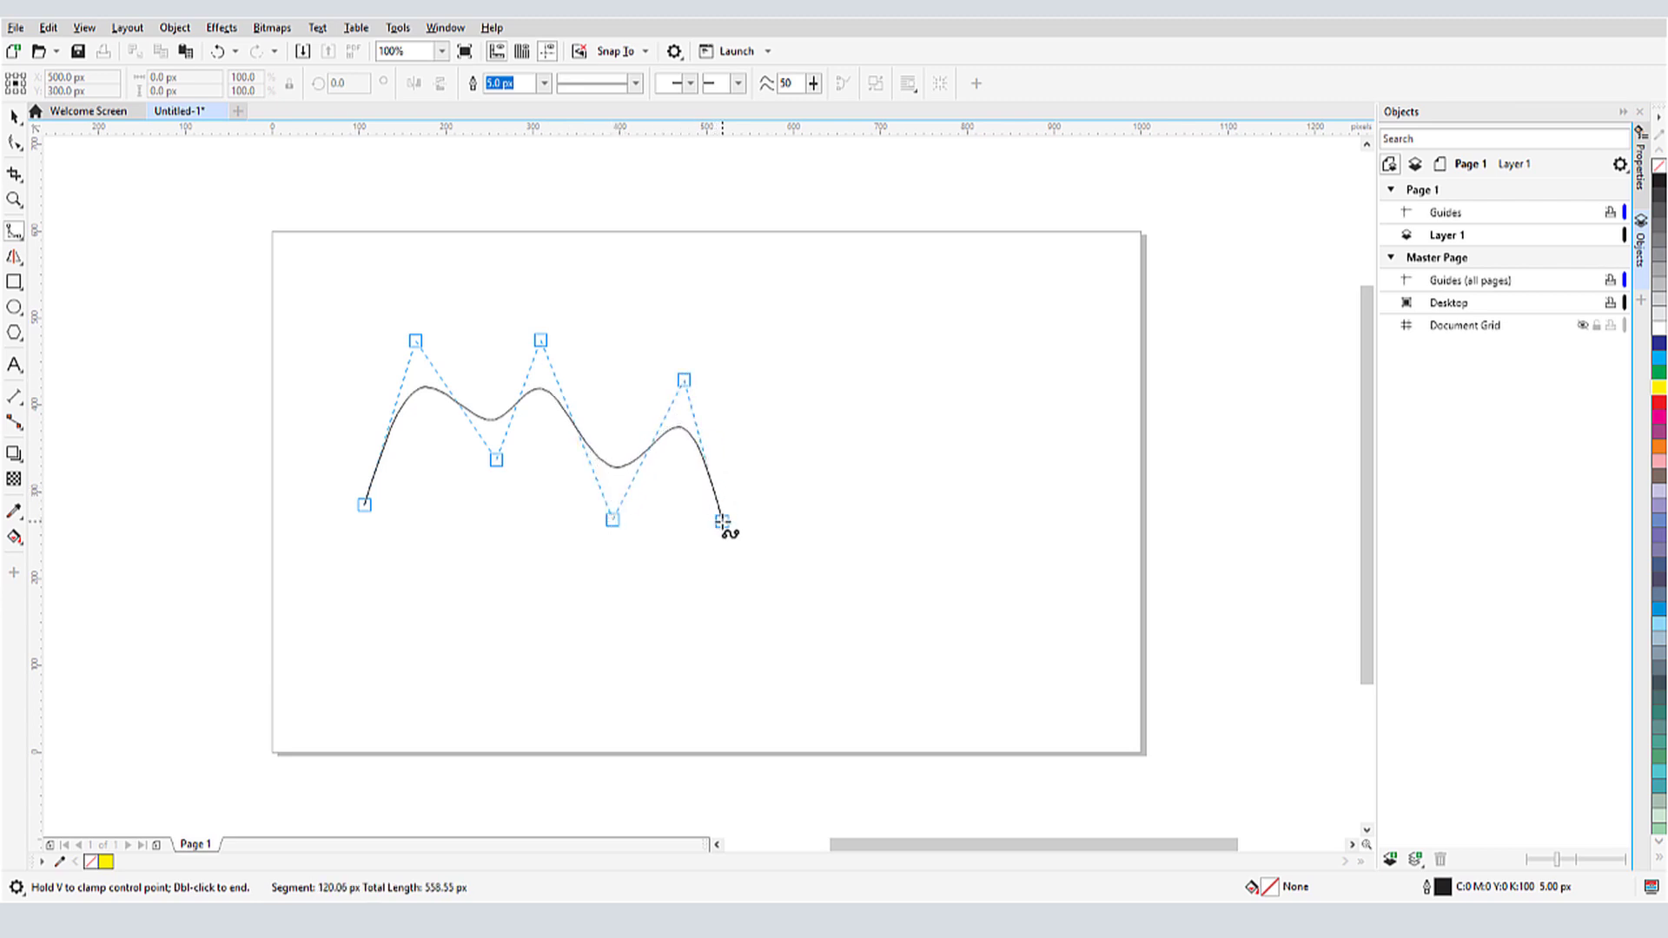
- Add a sharp pinned spike near the middle, continue the waves rightward, and end the curve
left_click(722, 521)
left_click(754, 327)
left_click(784, 562)
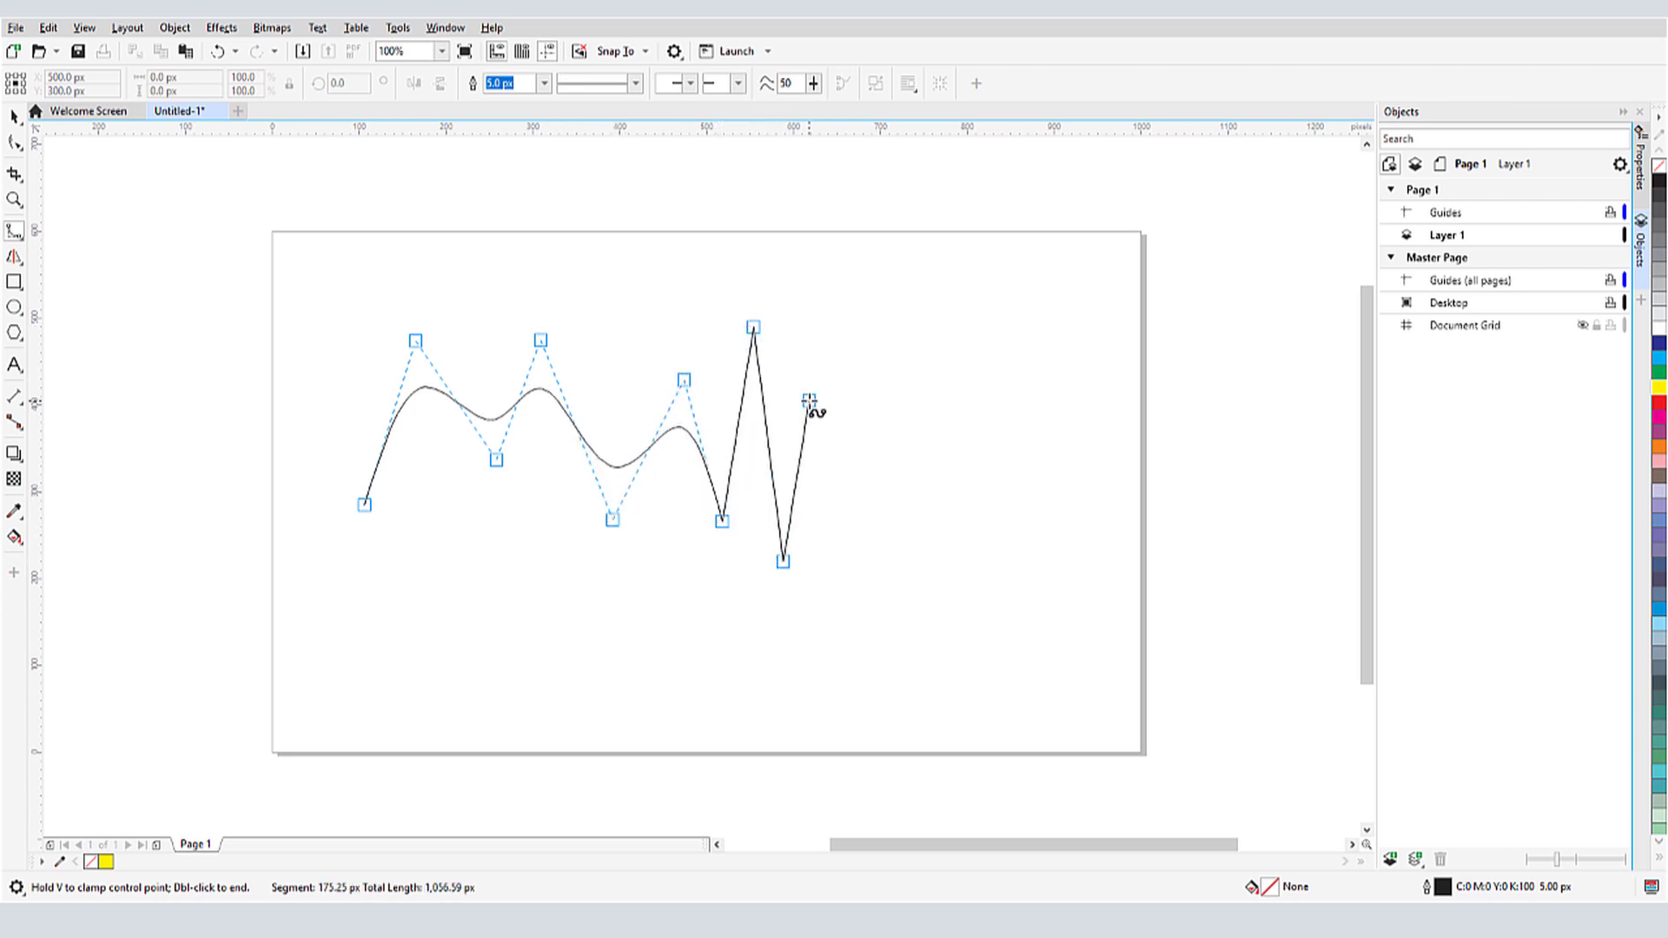
left_click(811, 389)
left_click(860, 507)
left_click(917, 431)
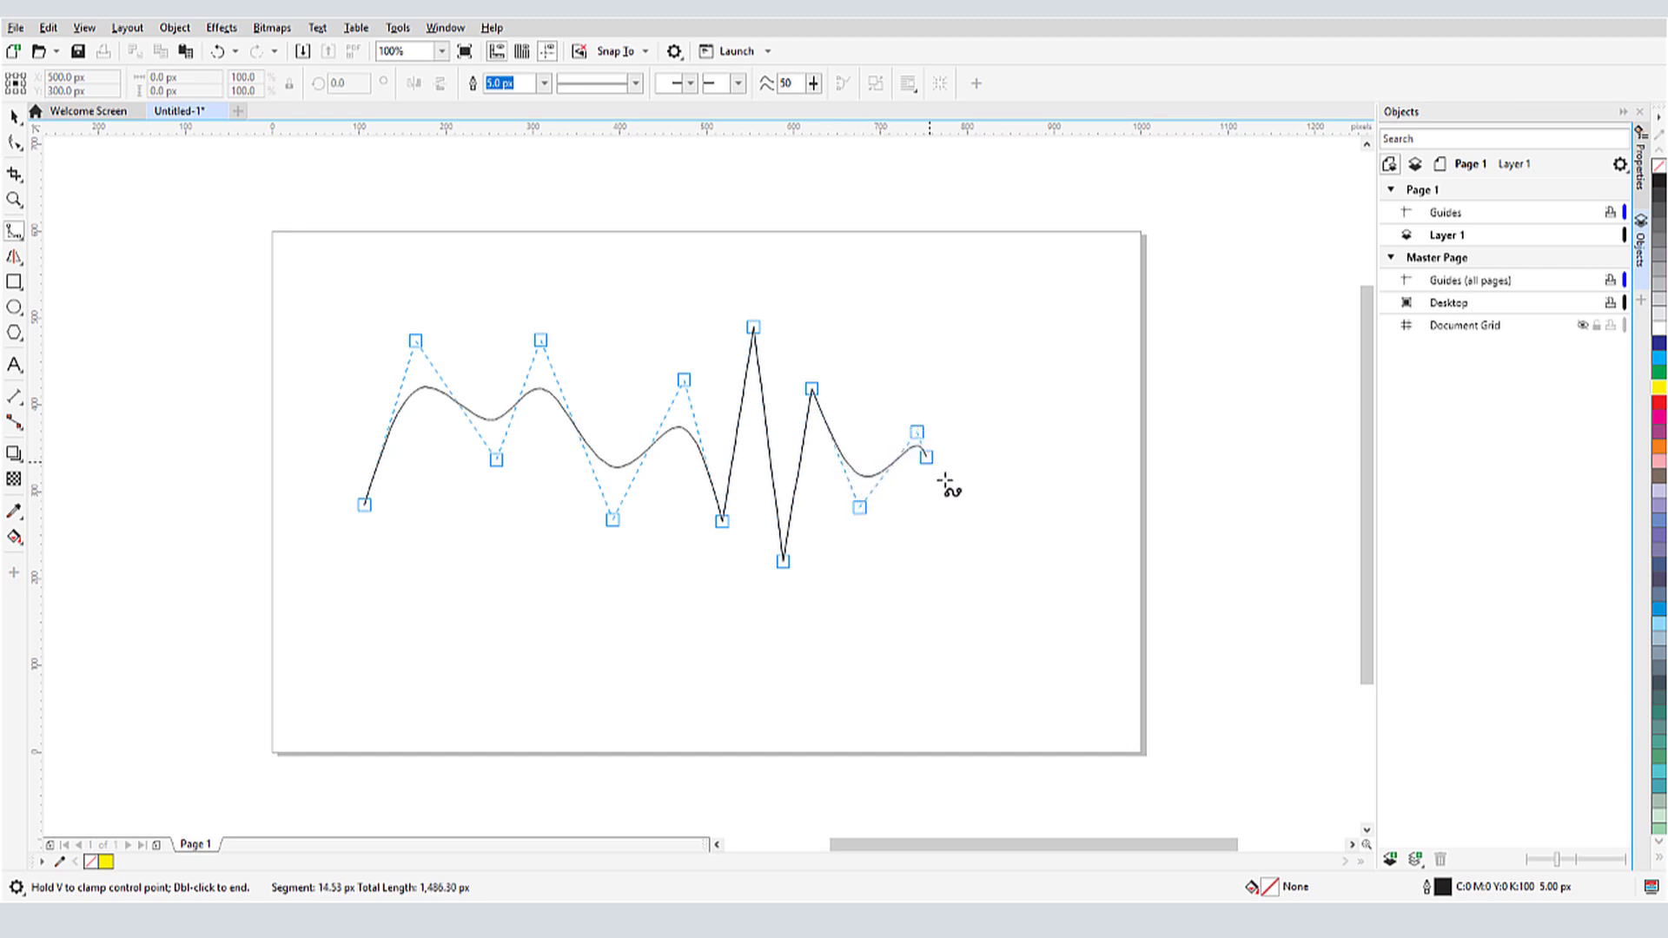
left_click(962, 512)
left_click(1025, 448)
double_click(1063, 479)
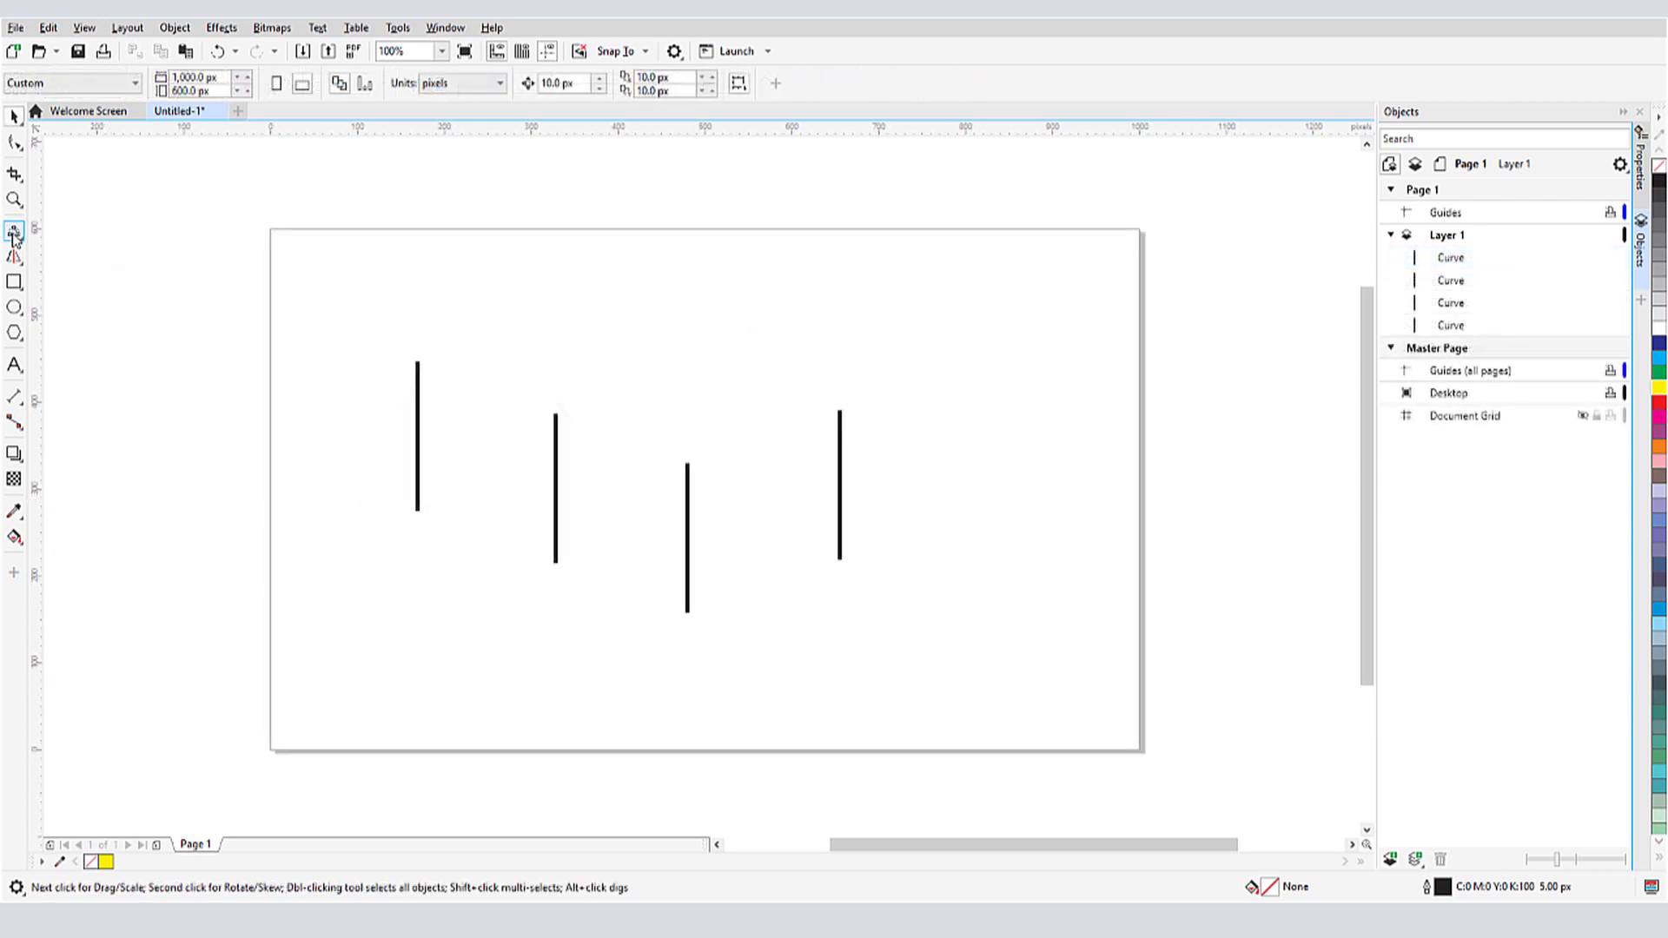
- Draw three 3-point arcs: over the first line pair, under the middle pair, over the last pair
left_click(14, 236)
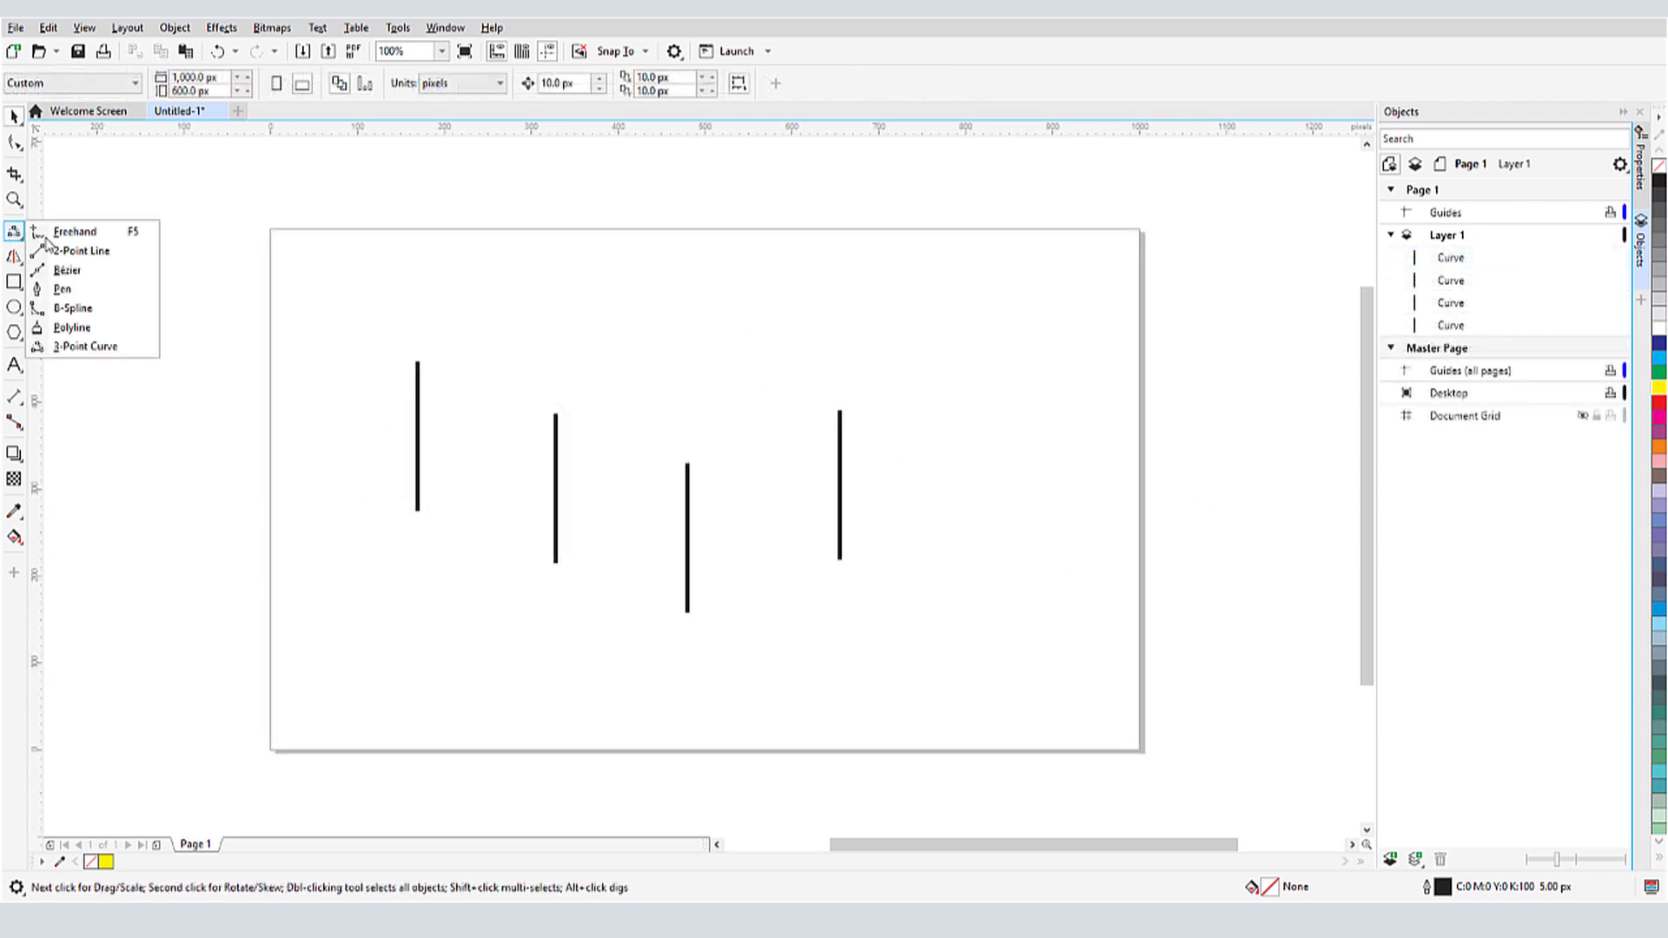
left_click(99, 348)
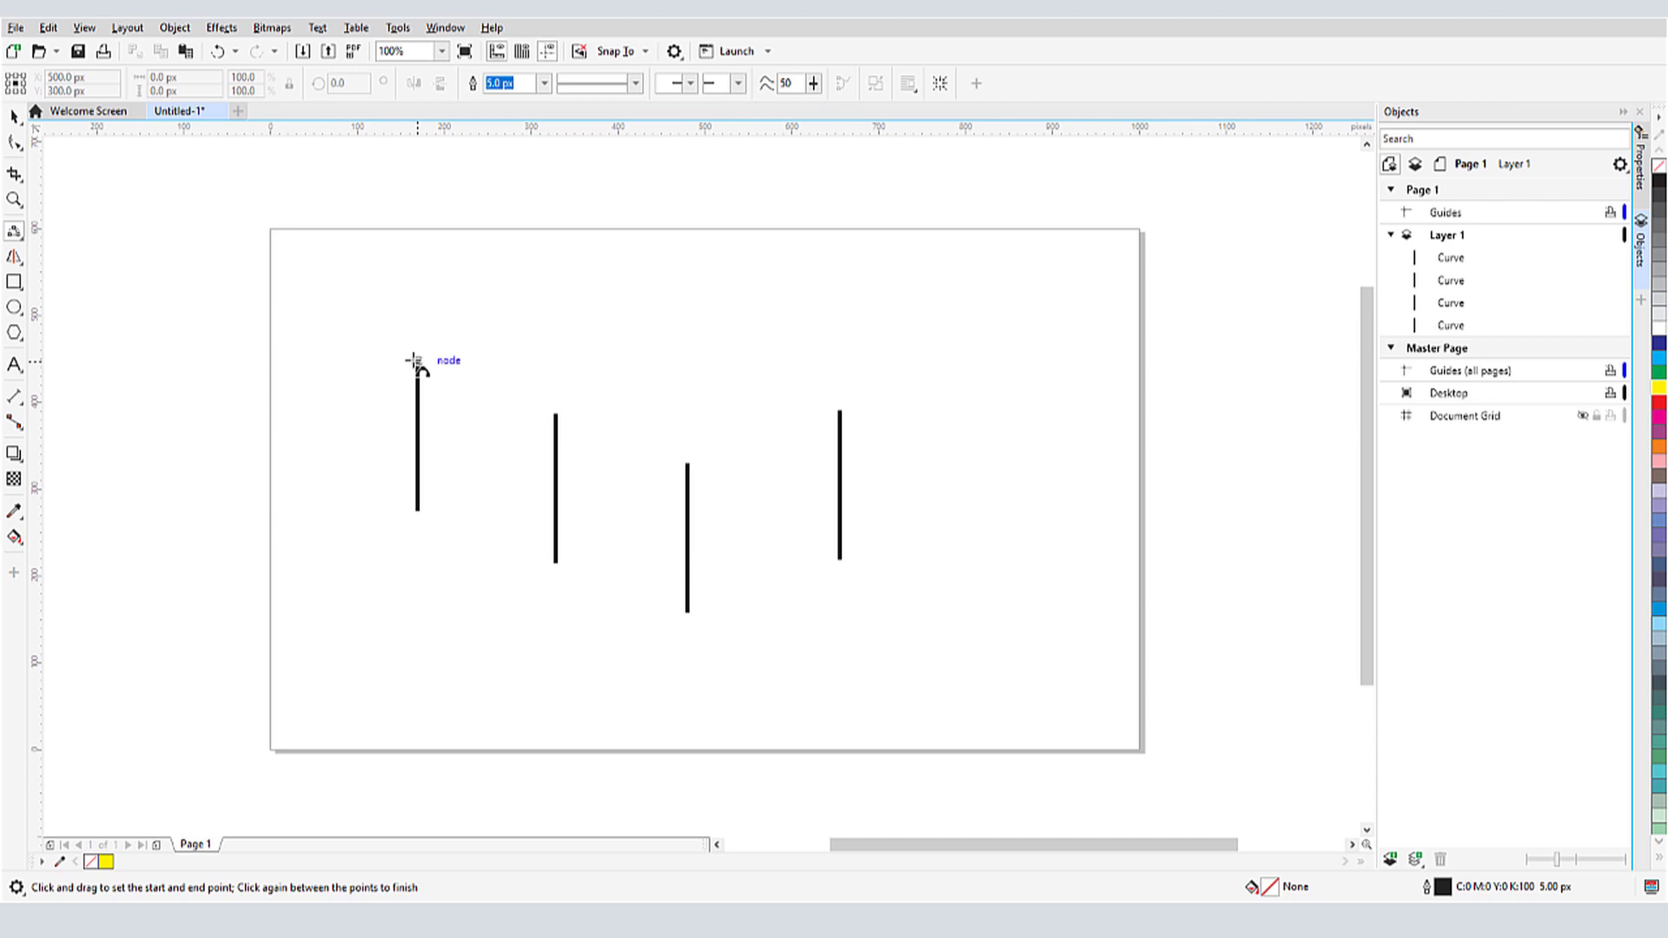
left_click_drag(417, 361, 556, 415)
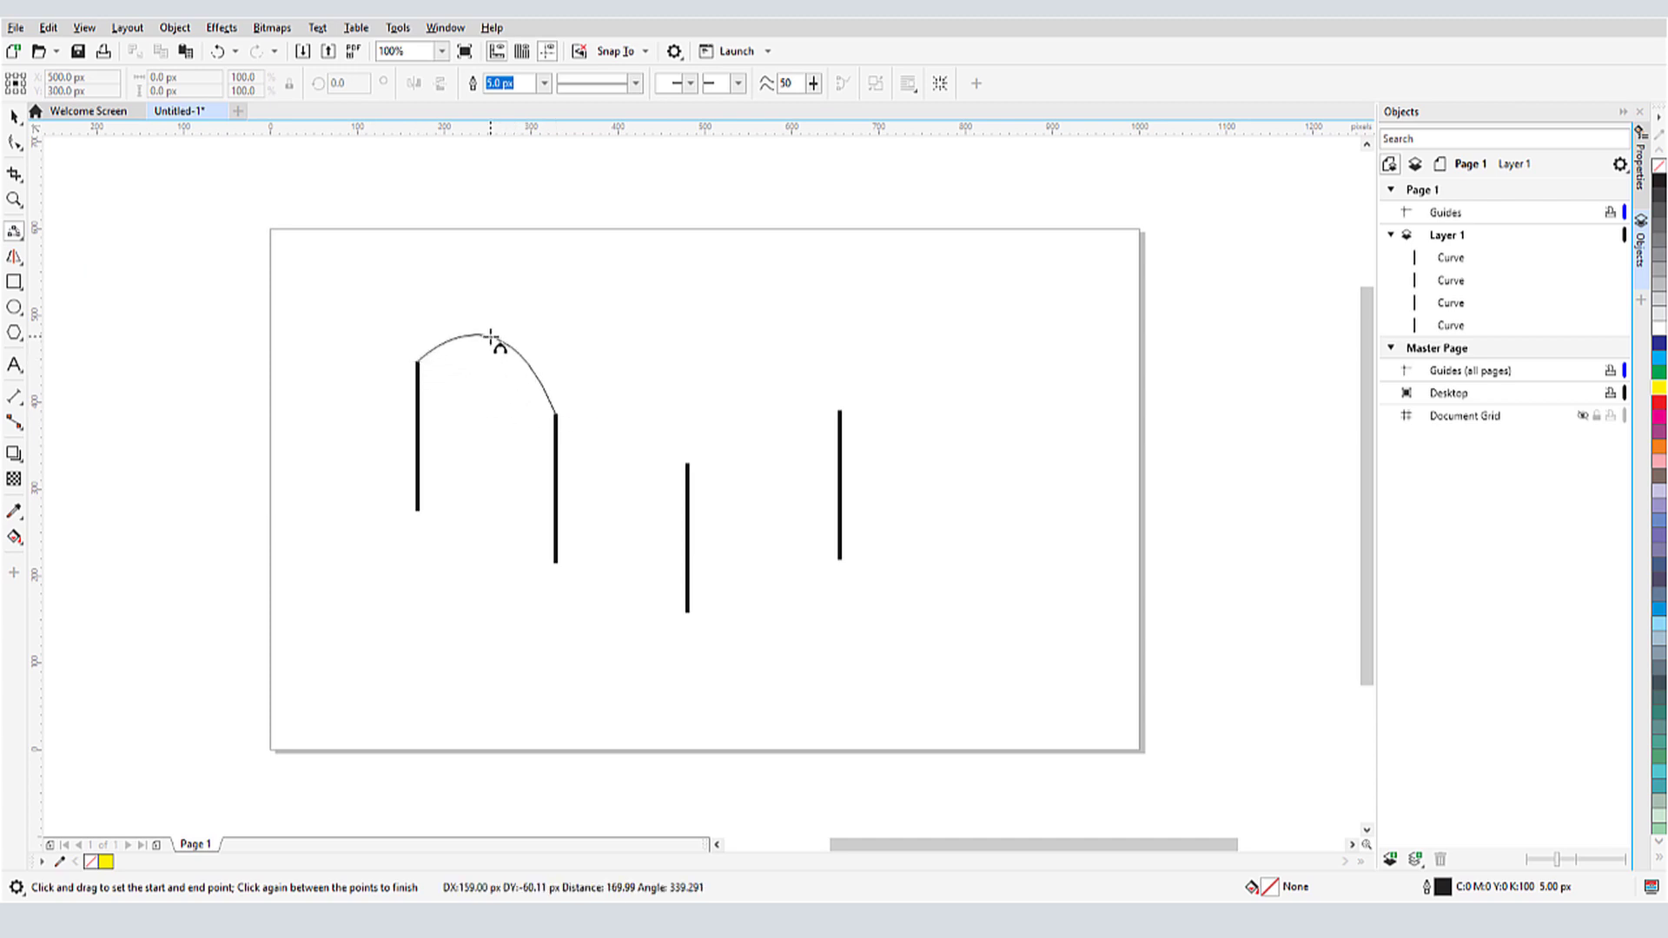
left_click(493, 341)
left_click_drag(556, 563, 687, 611)
left_click(615, 640)
left_click_drag(686, 469, 839, 410)
left_click(762, 366)
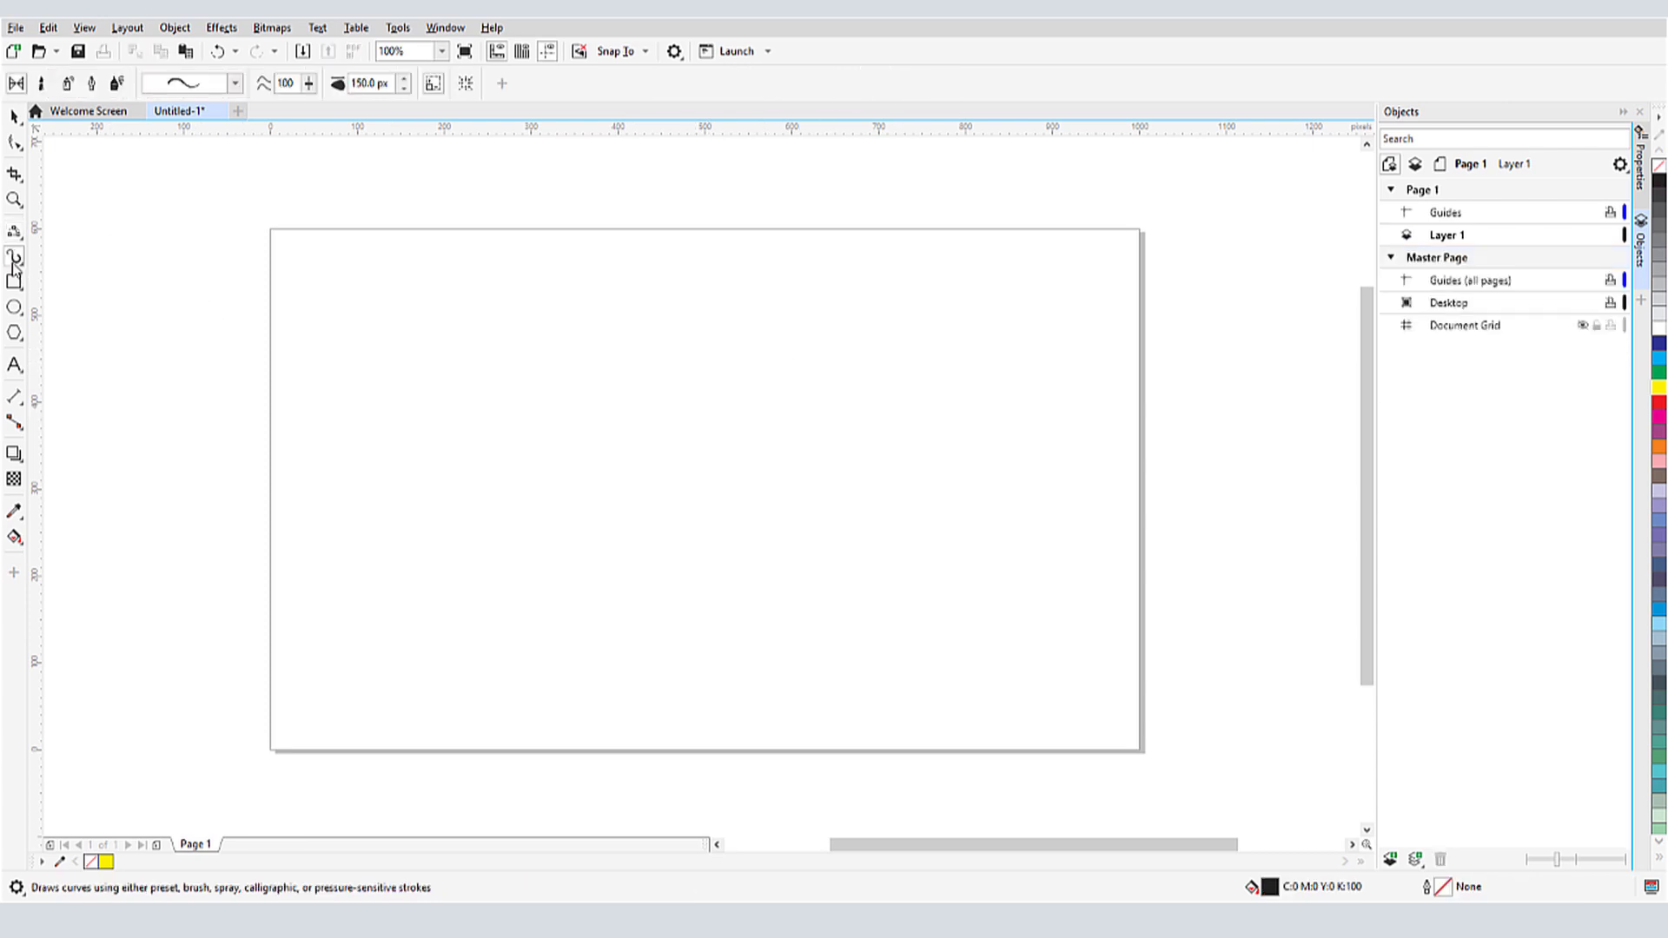
- Sketch a rounded apple body, a stem and a leaf with LiveSketch
left_click(13, 263)
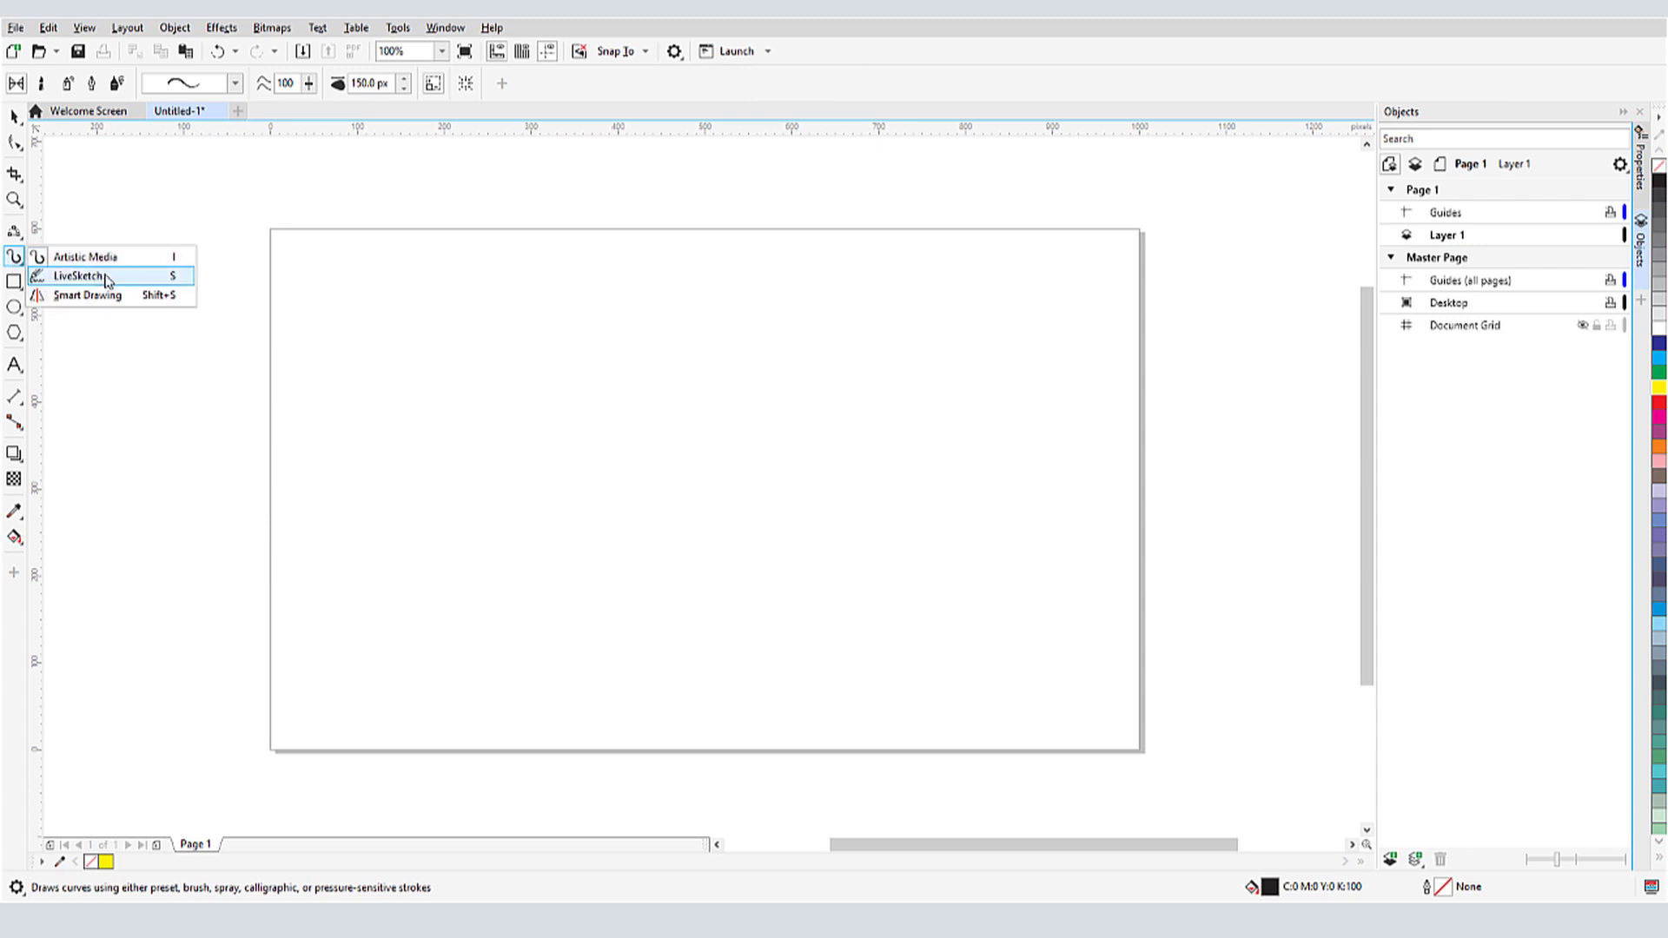
left_click(78, 275)
mouse_move(502, 408)
left_mouse_down()
mouse_move(483, 521)
mouse_move(548, 614)
mouse_move(633, 668)
mouse_move(586, 649)
mouse_move(639, 668)
mouse_move(723, 647)
left_mouse_up()
mouse_move(504, 408)
left_mouse_down()
mouse_move(547, 387)
mouse_move(769, 381)
mouse_move(831, 455)
mouse_move(832, 578)
left_mouse_up()
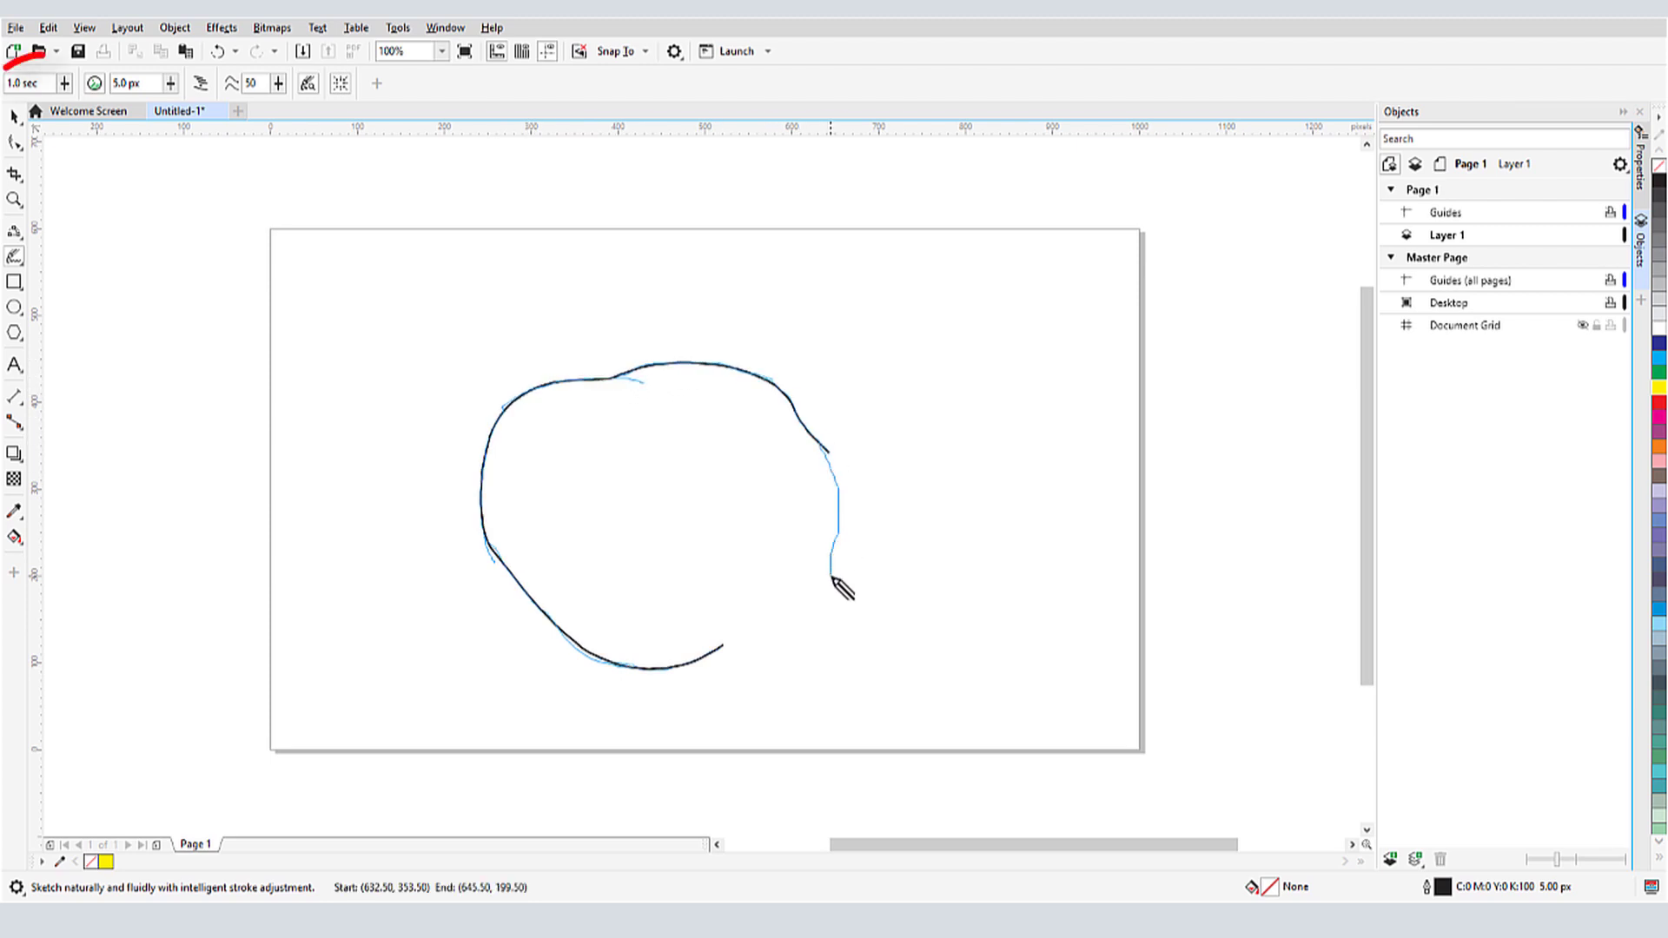
mouse_move(726, 659)
left_mouse_down()
mouse_move(834, 565)
mouse_move(819, 503)
left_mouse_up()
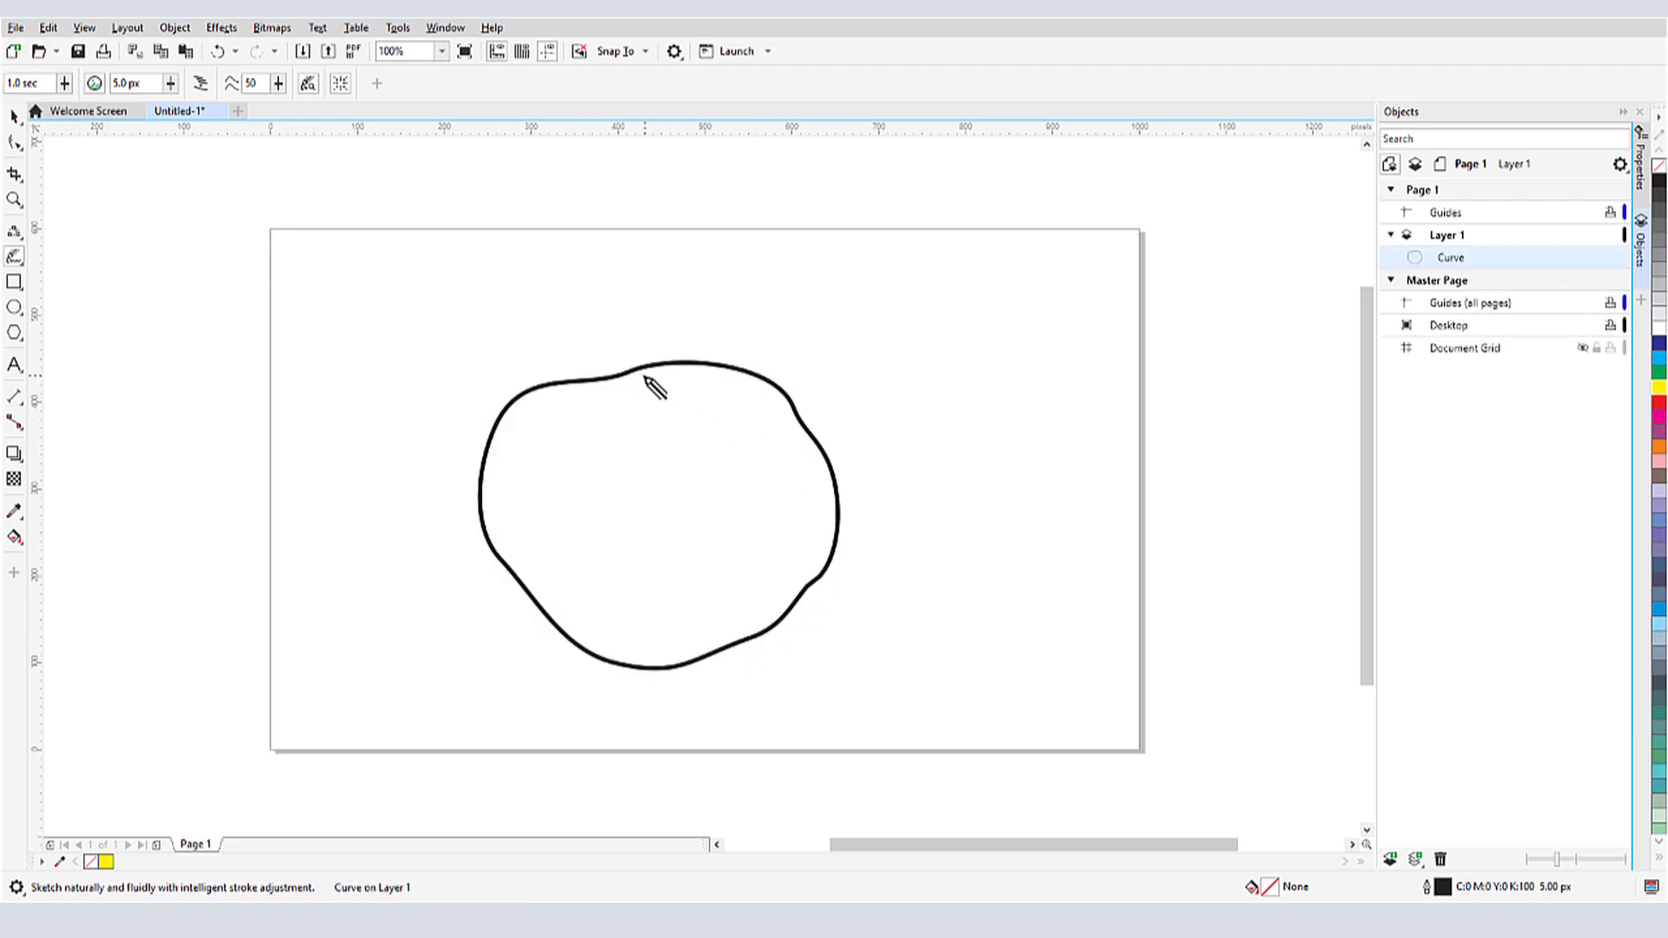
mouse_move(632, 370)
left_mouse_down()
mouse_move(635, 315)
mouse_move(679, 264)
left_mouse_up()
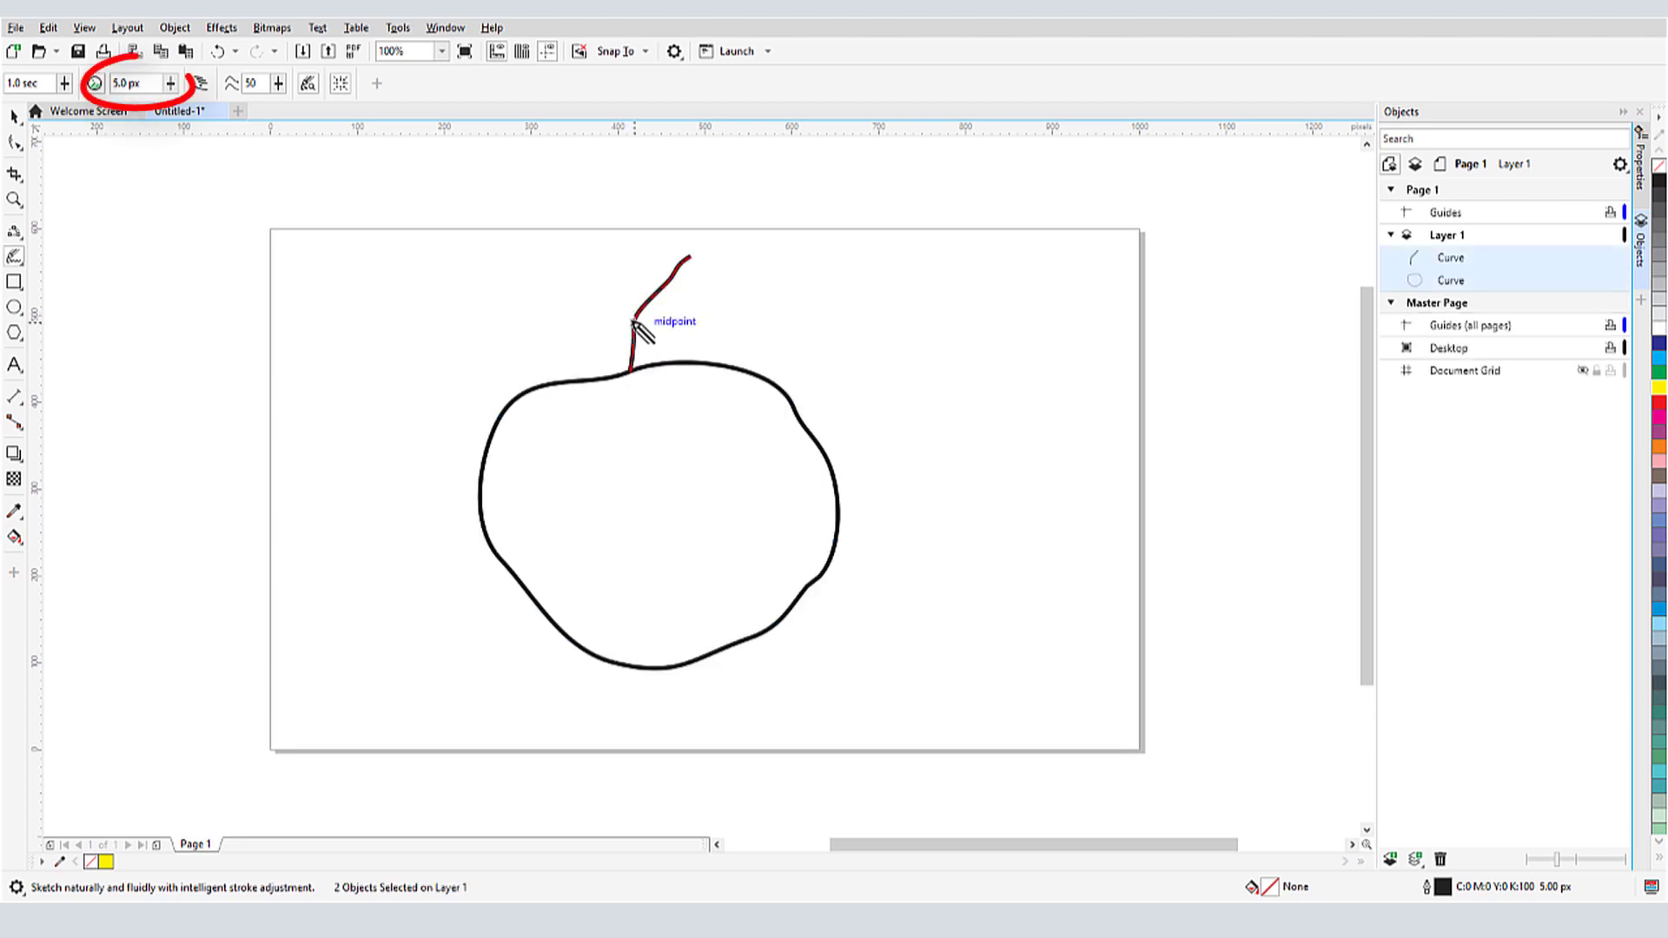
mouse_move(635, 320)
left_mouse_down()
mouse_move(552, 298)
mouse_move(526, 260)
mouse_move(604, 267)
mouse_move(633, 311)
left_mouse_up()
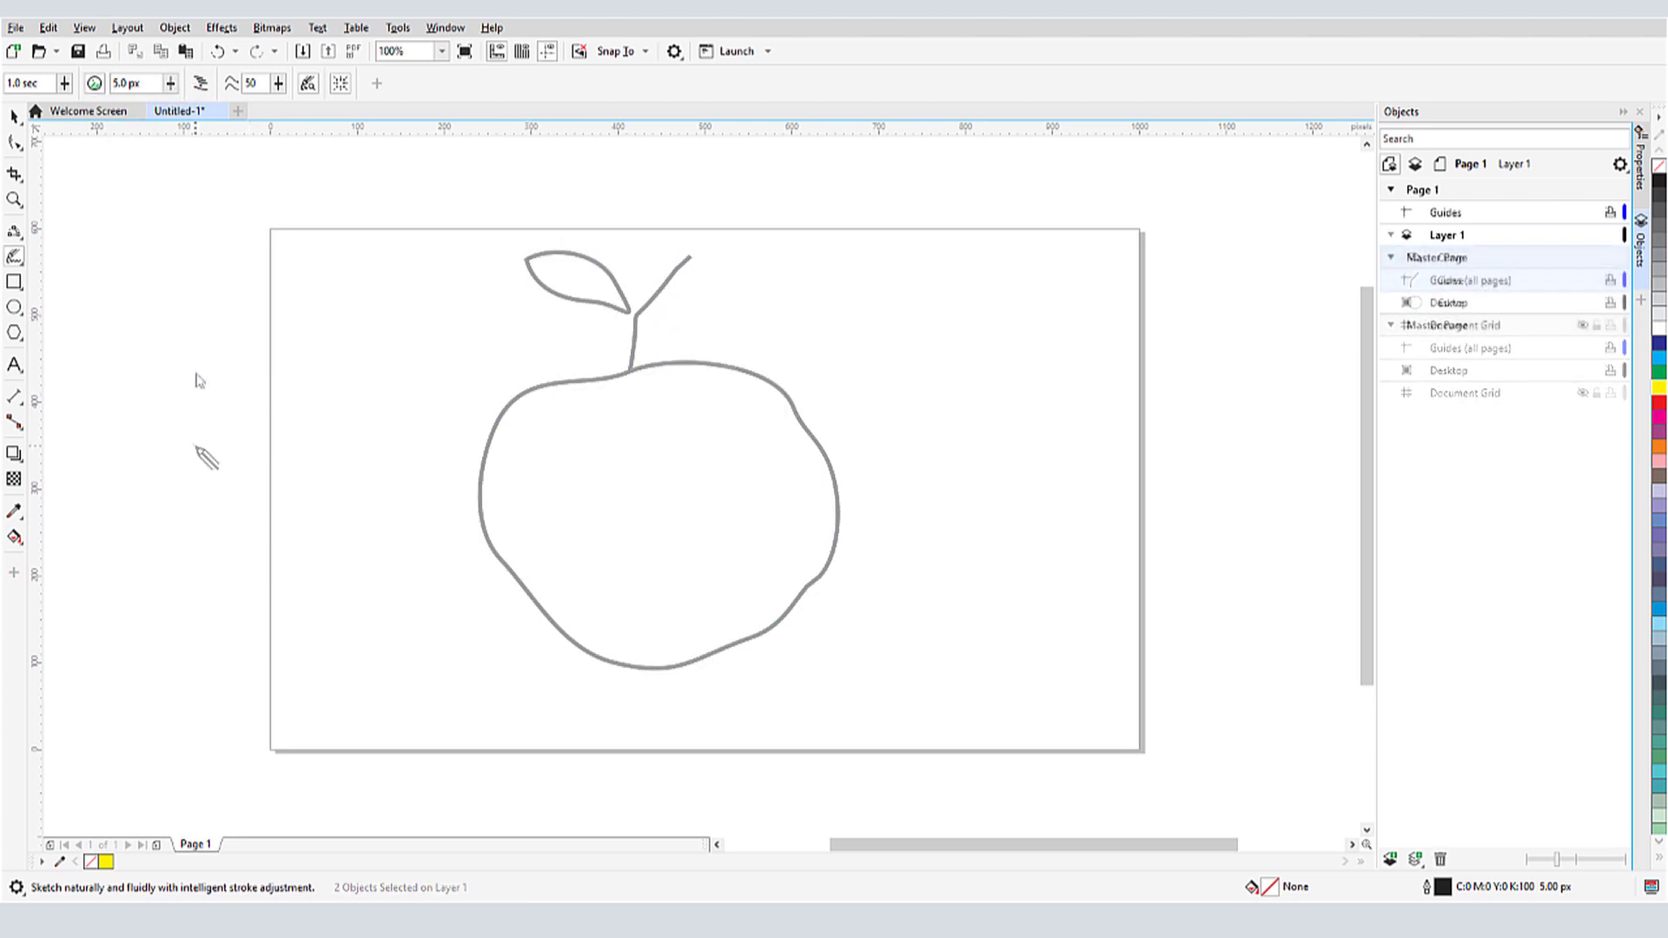
- Draw a stepped line and a heart beside it with Smart Drawing
left_click(24, 265)
left_click(60, 294)
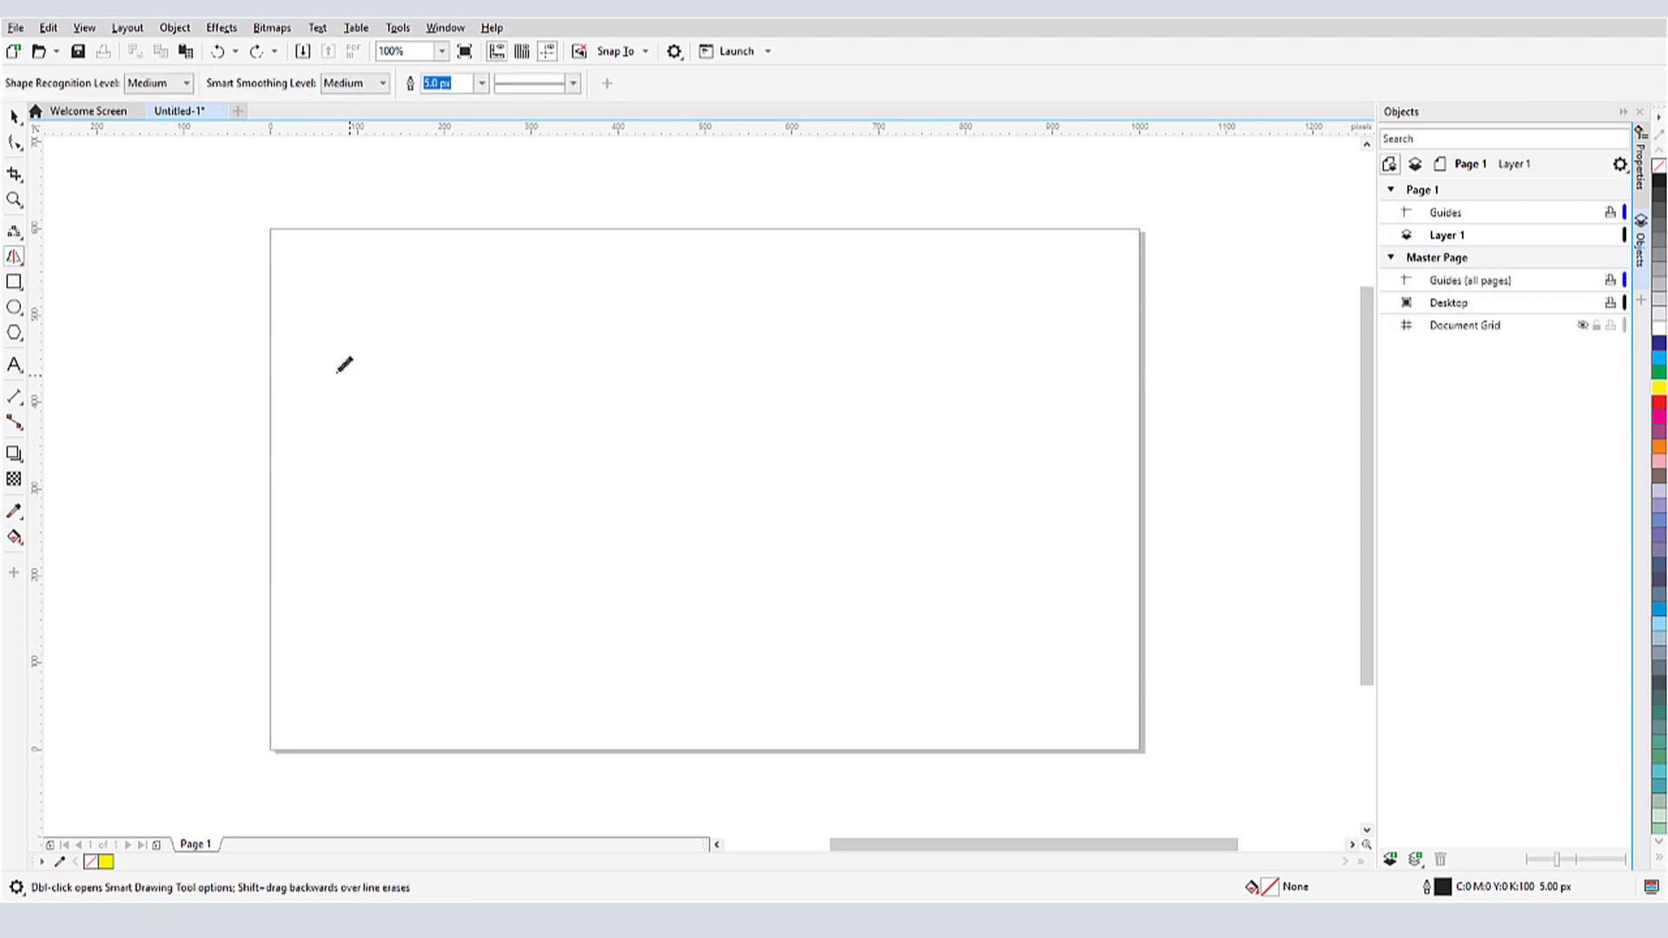
mouse_move(319, 368)
left_mouse_down()
mouse_move(407, 373)
mouse_move(409, 452)
mouse_move(482, 465)
mouse_move(482, 538)
mouse_move(571, 545)
mouse_move(573, 631)
left_mouse_up()
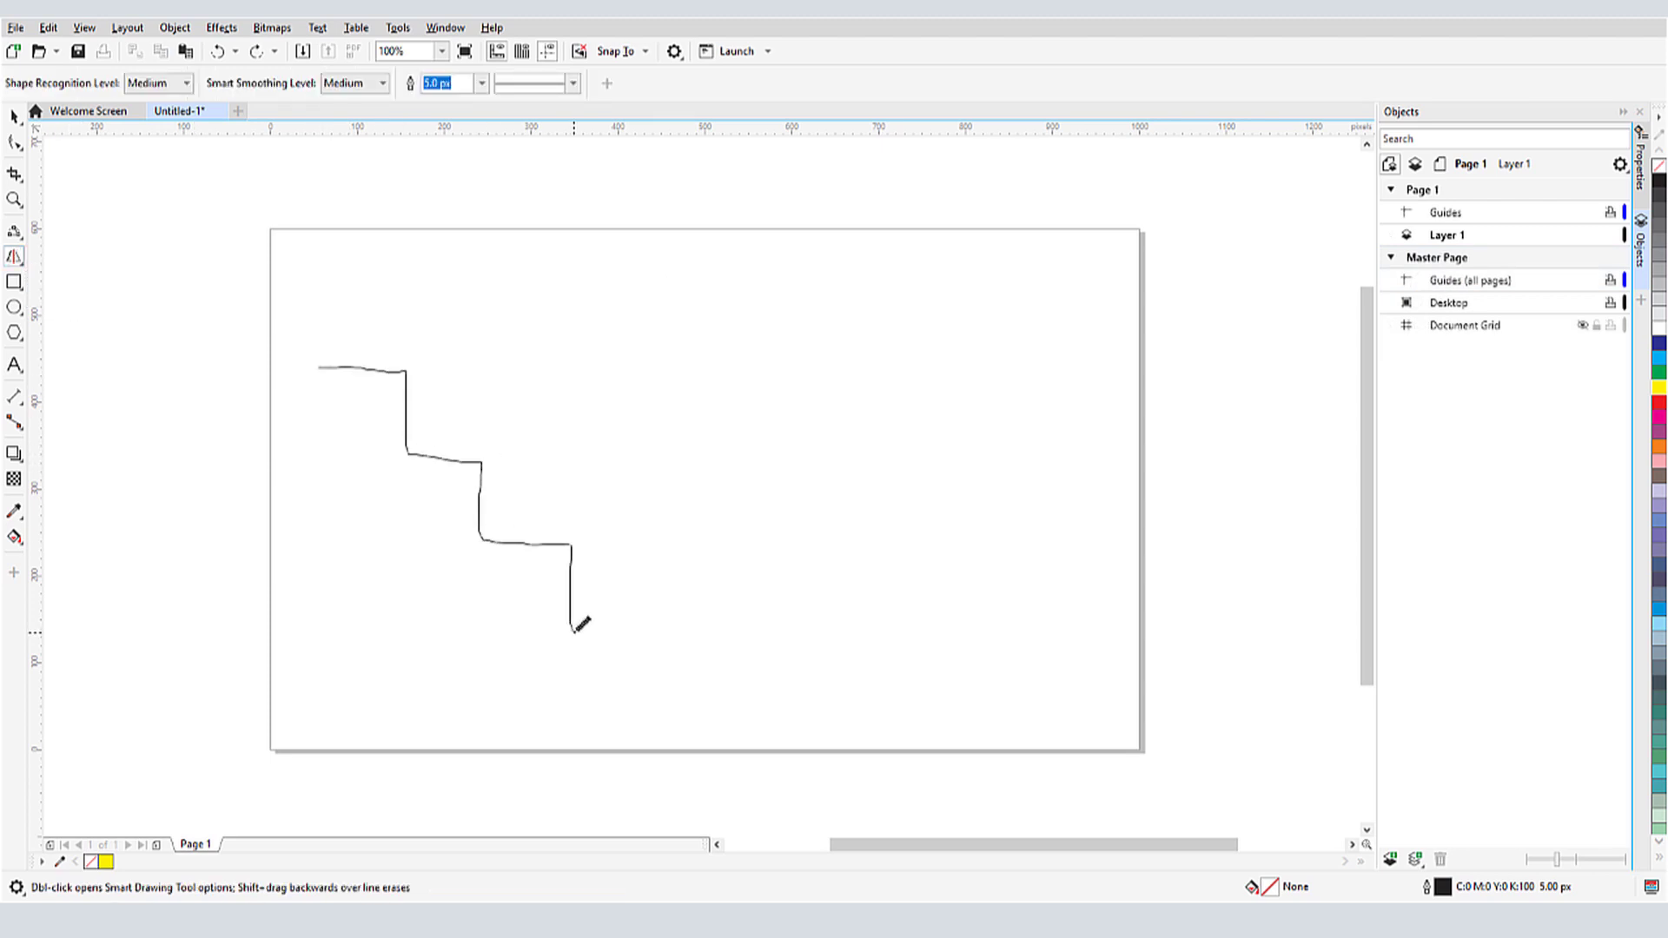
mouse_move(798, 584)
left_mouse_down()
mouse_move(702, 417)
mouse_move(723, 380)
mouse_move(800, 420)
mouse_move(877, 383)
mouse_move(875, 532)
left_mouse_up()
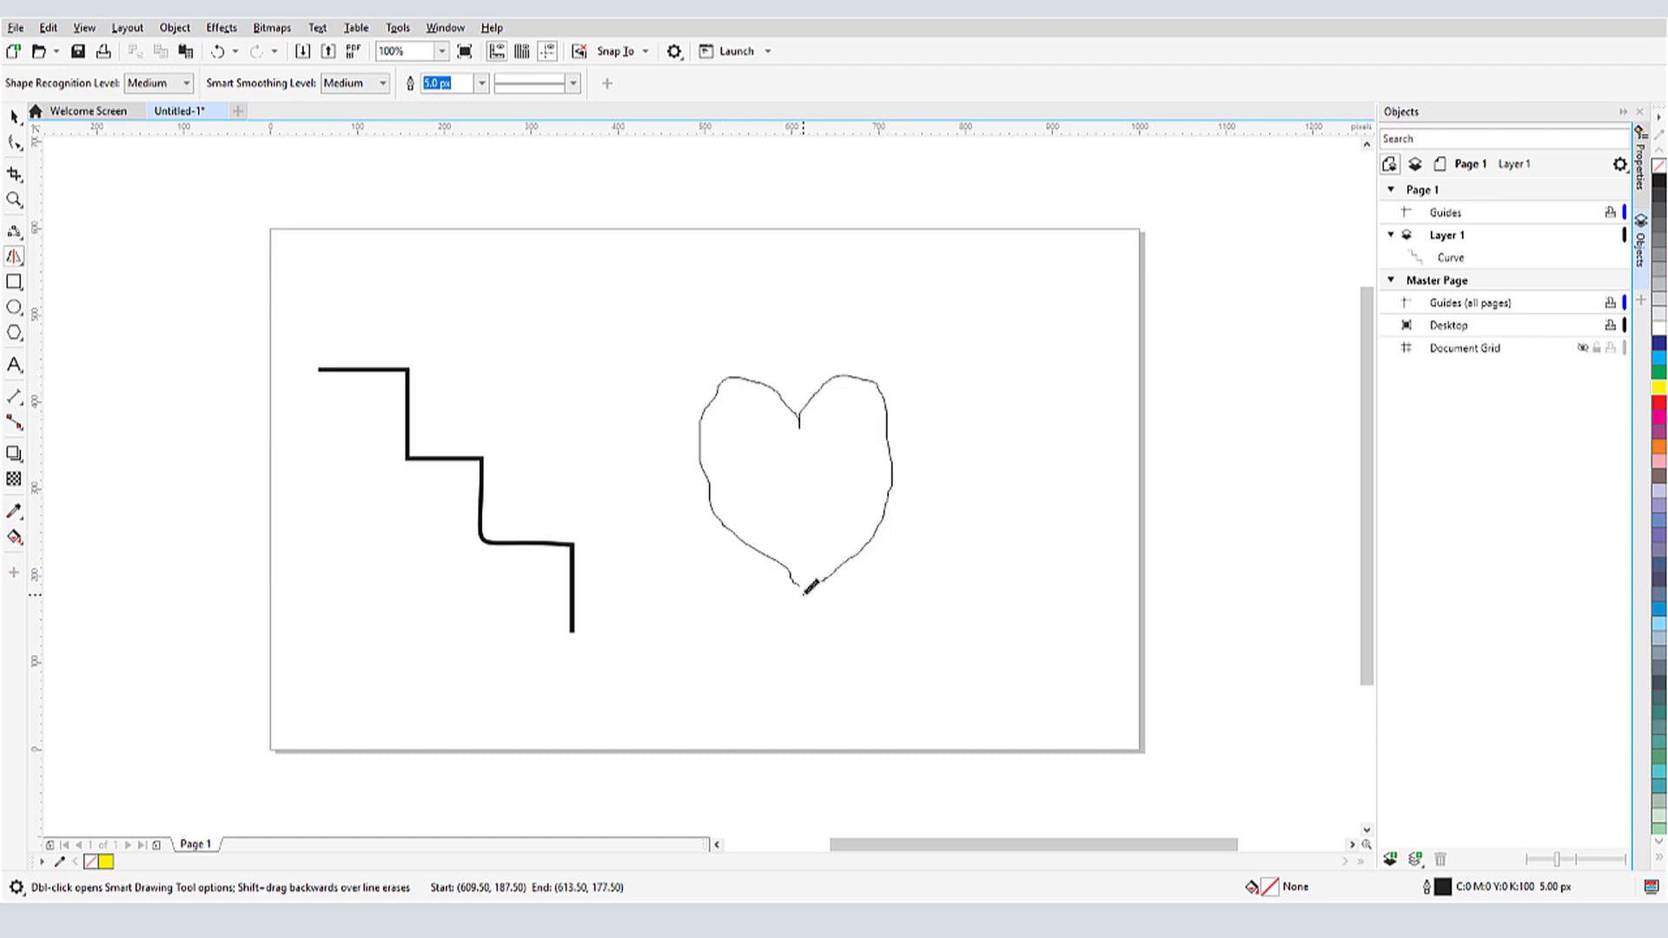
left_click_drag(810, 588, 802, 592)
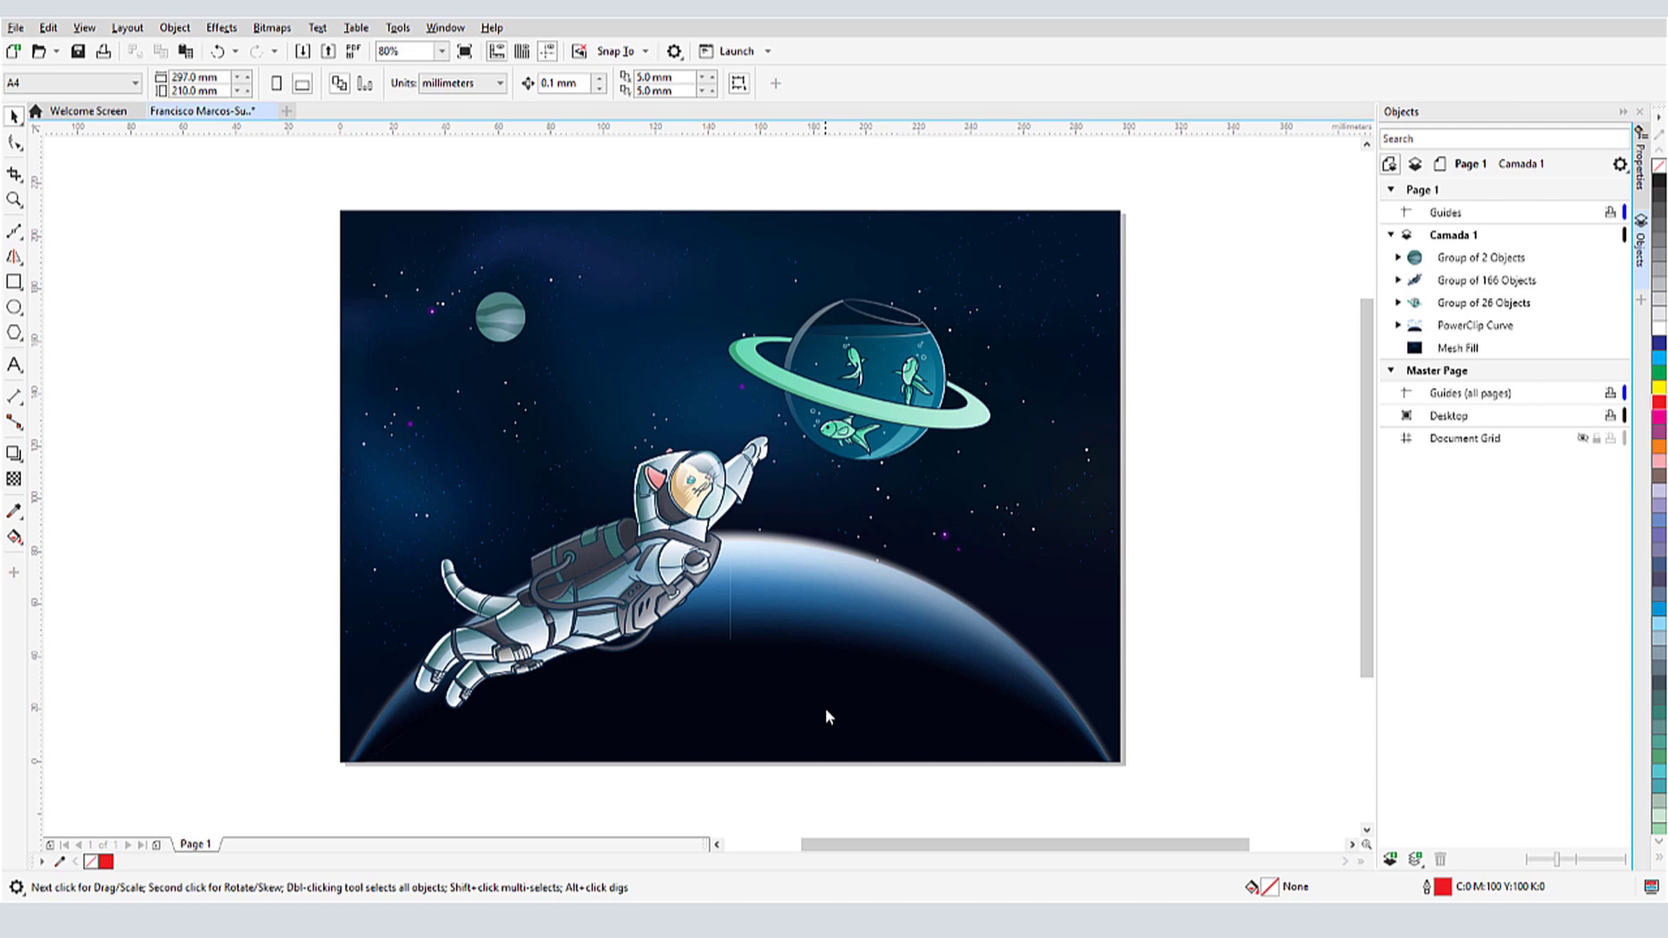
- Zoom in and trace a closed Bézier curve around the cat's helmet glass
scroll(705, 507, "up", 6)
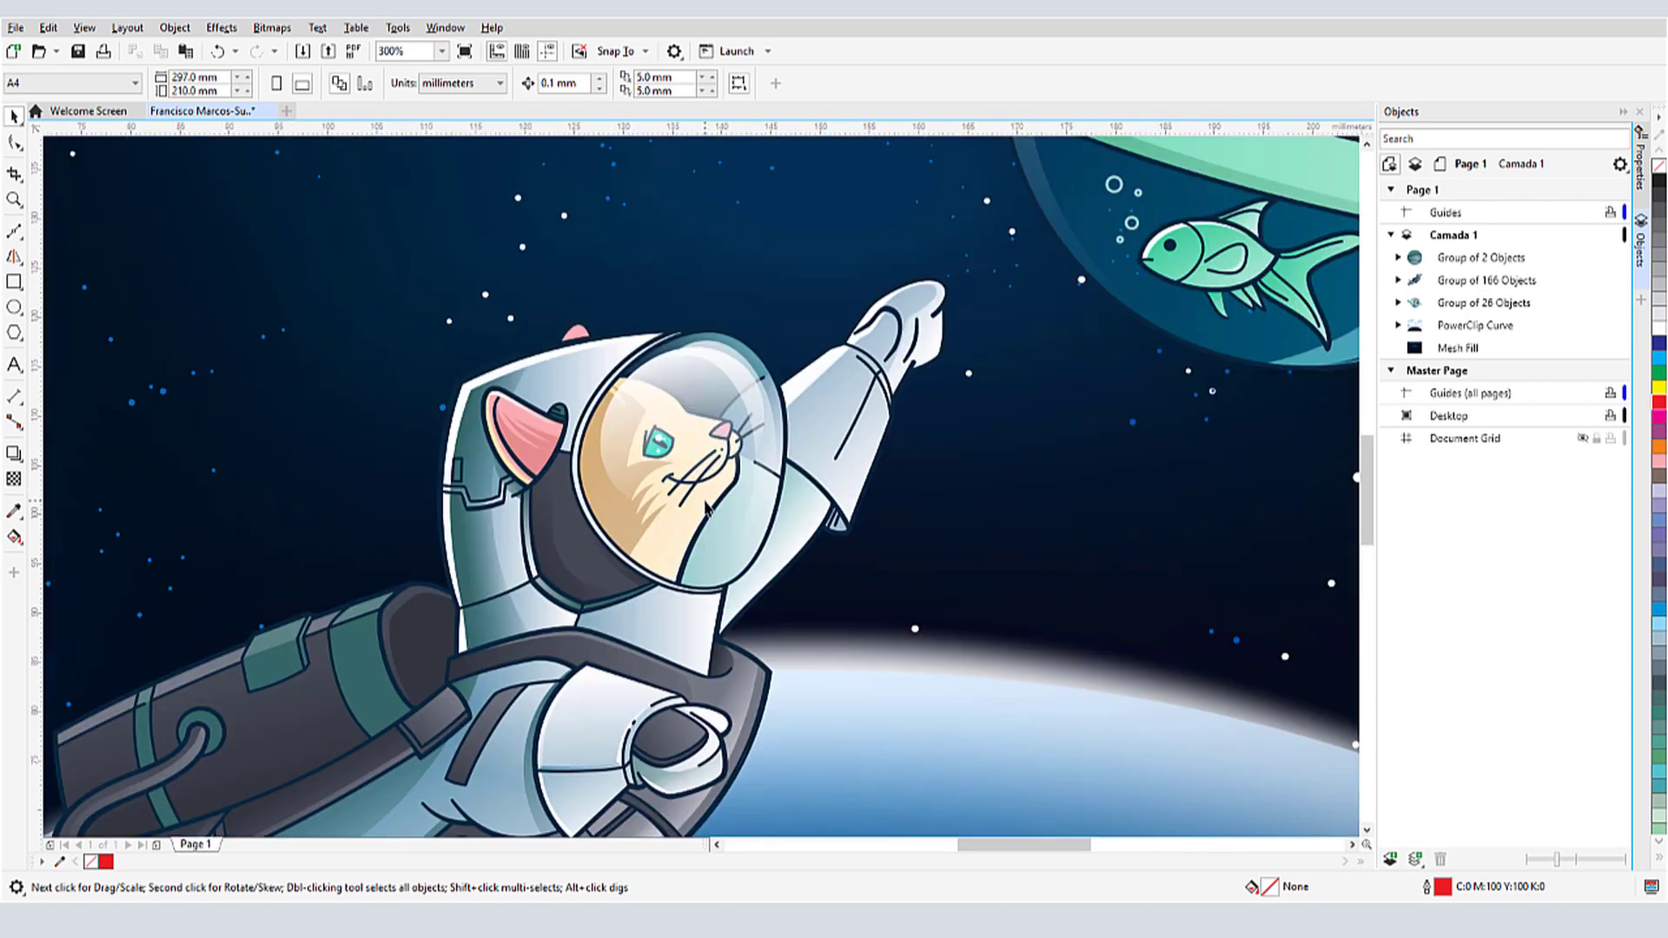
scroll(705, 506, "up", 3)
left_click(14, 230)
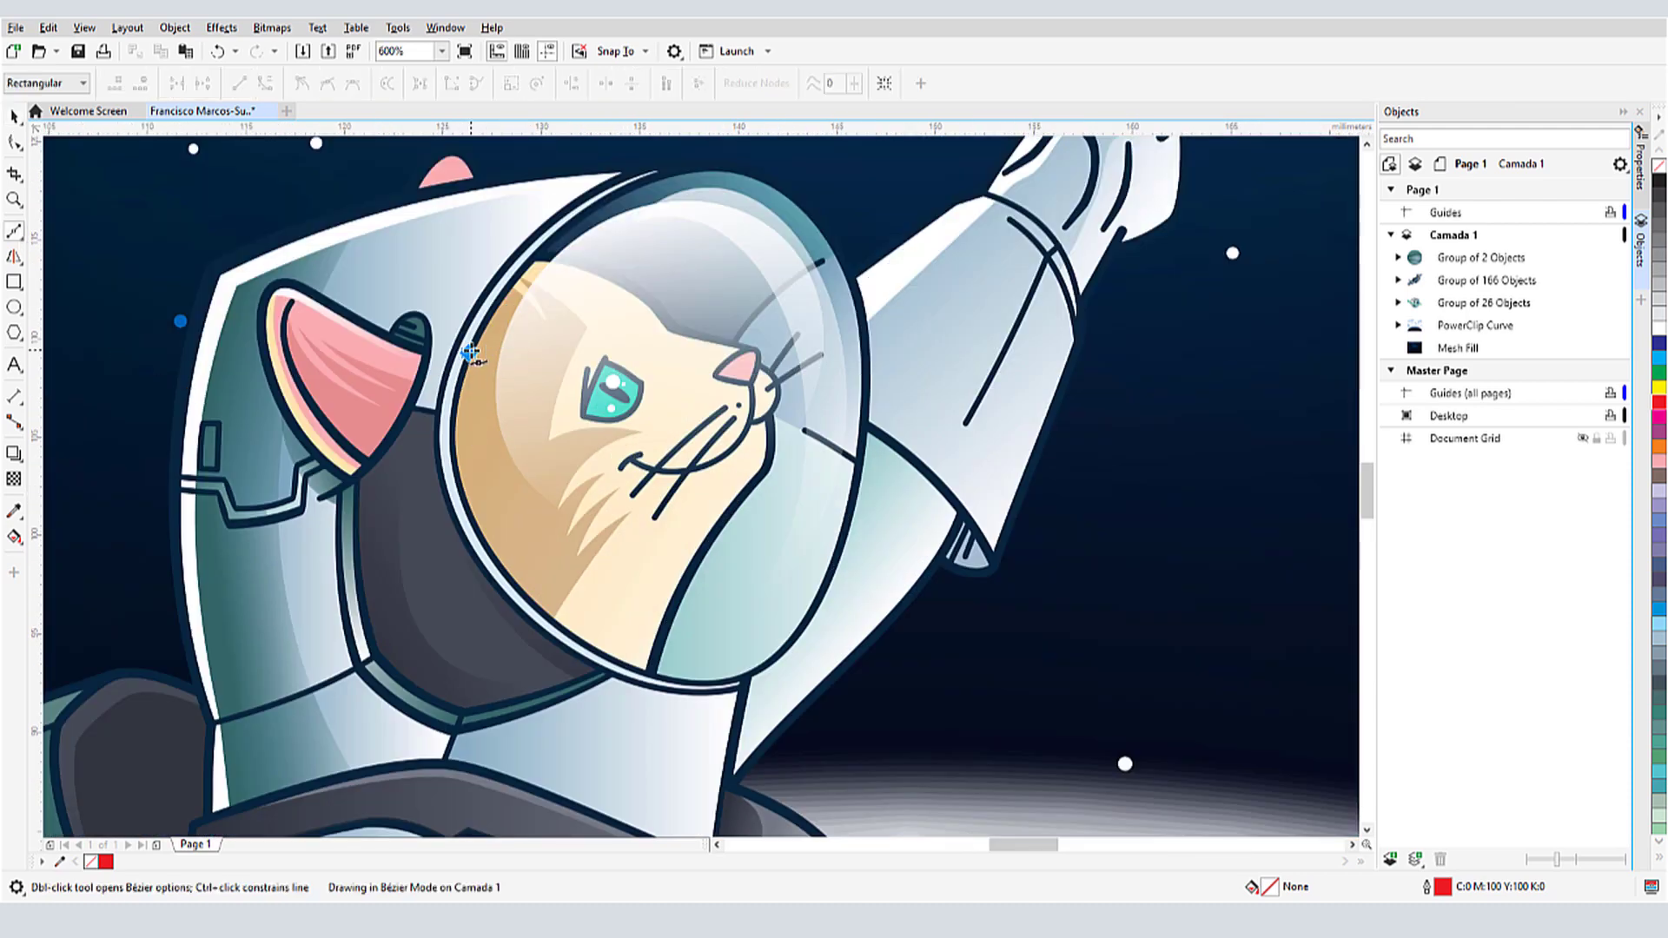
left_click(593, 211)
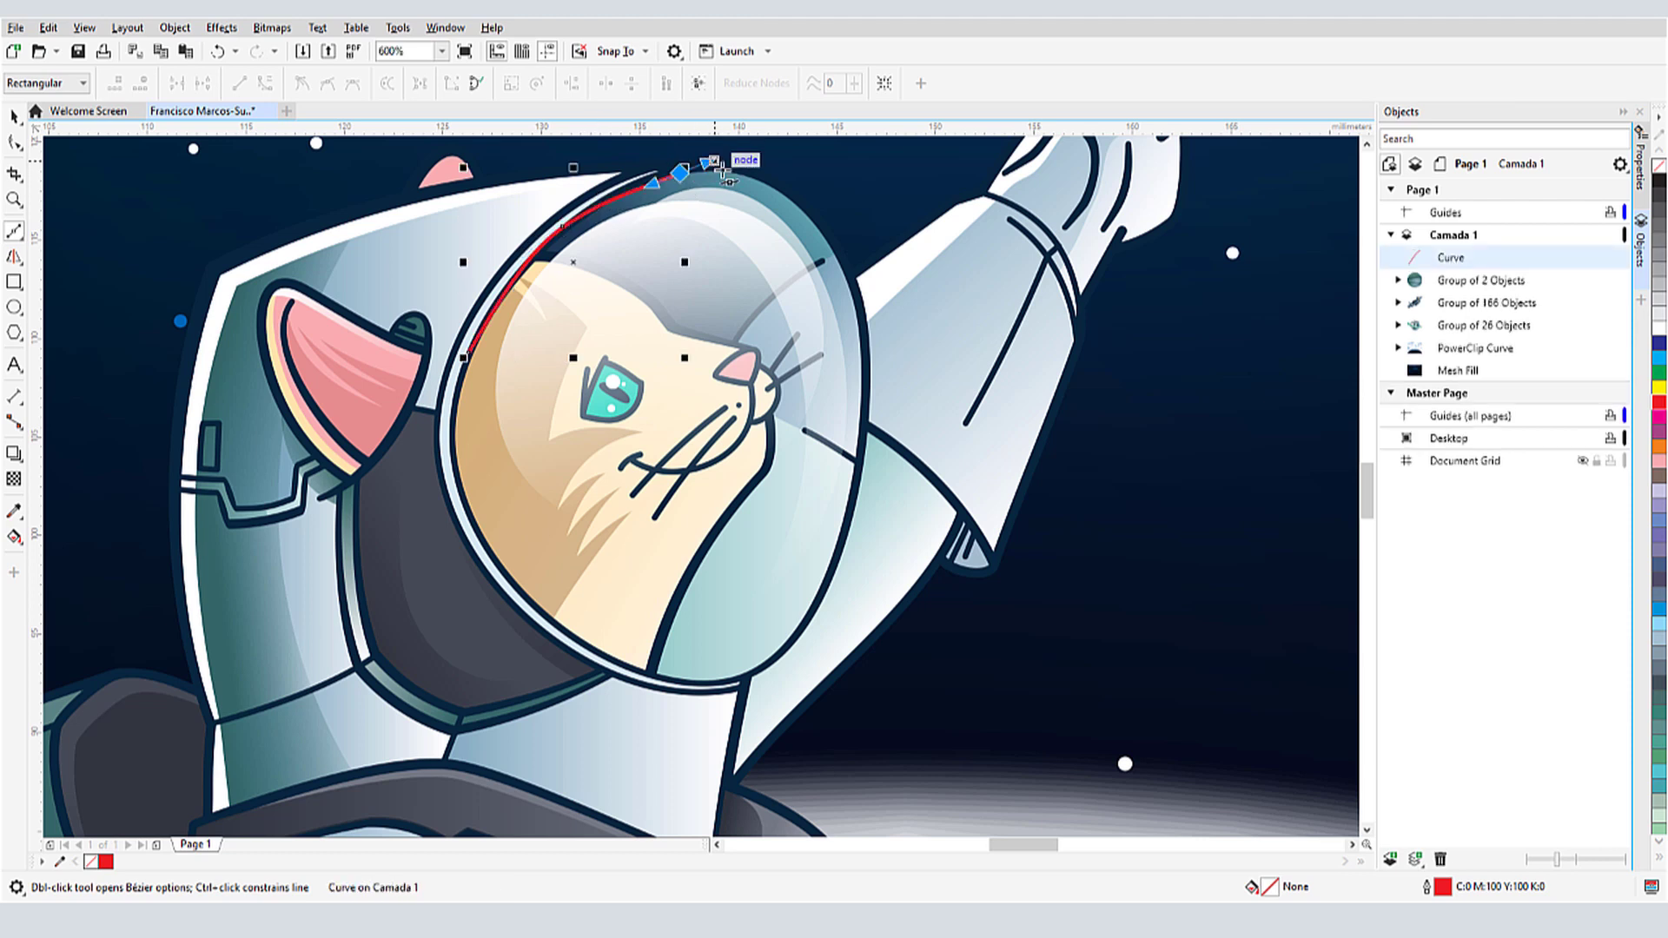
left_click(754, 172)
left_click_drag(864, 453, 824, 584)
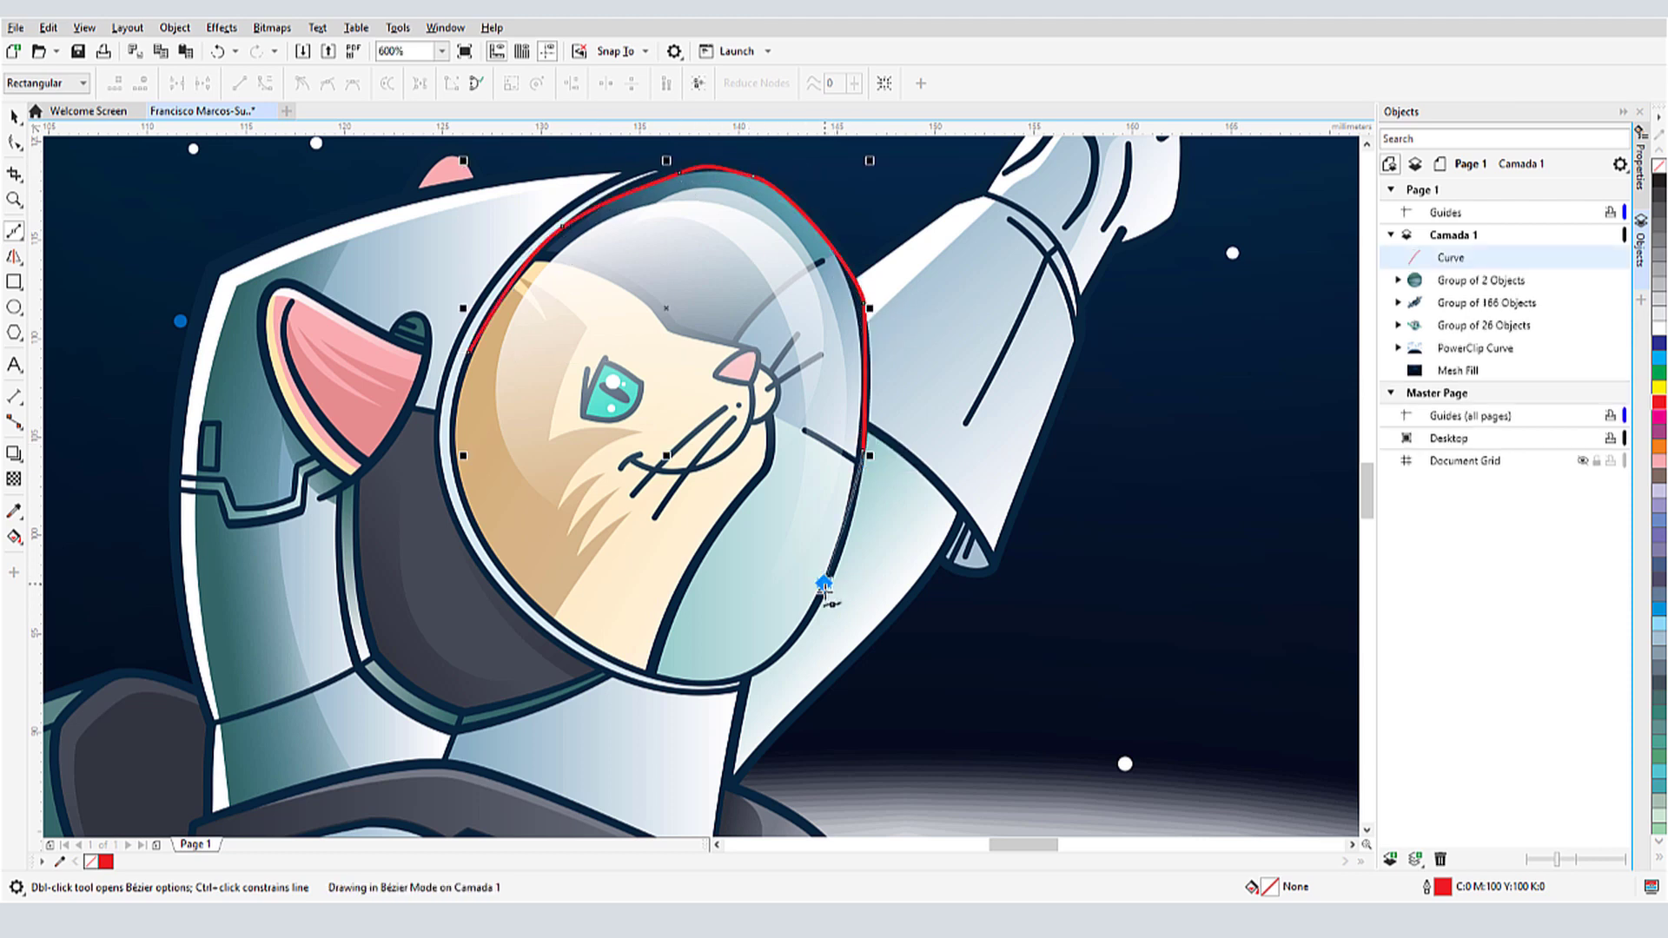
left_click(763, 664)
left_click(658, 675)
left_click(549, 618)
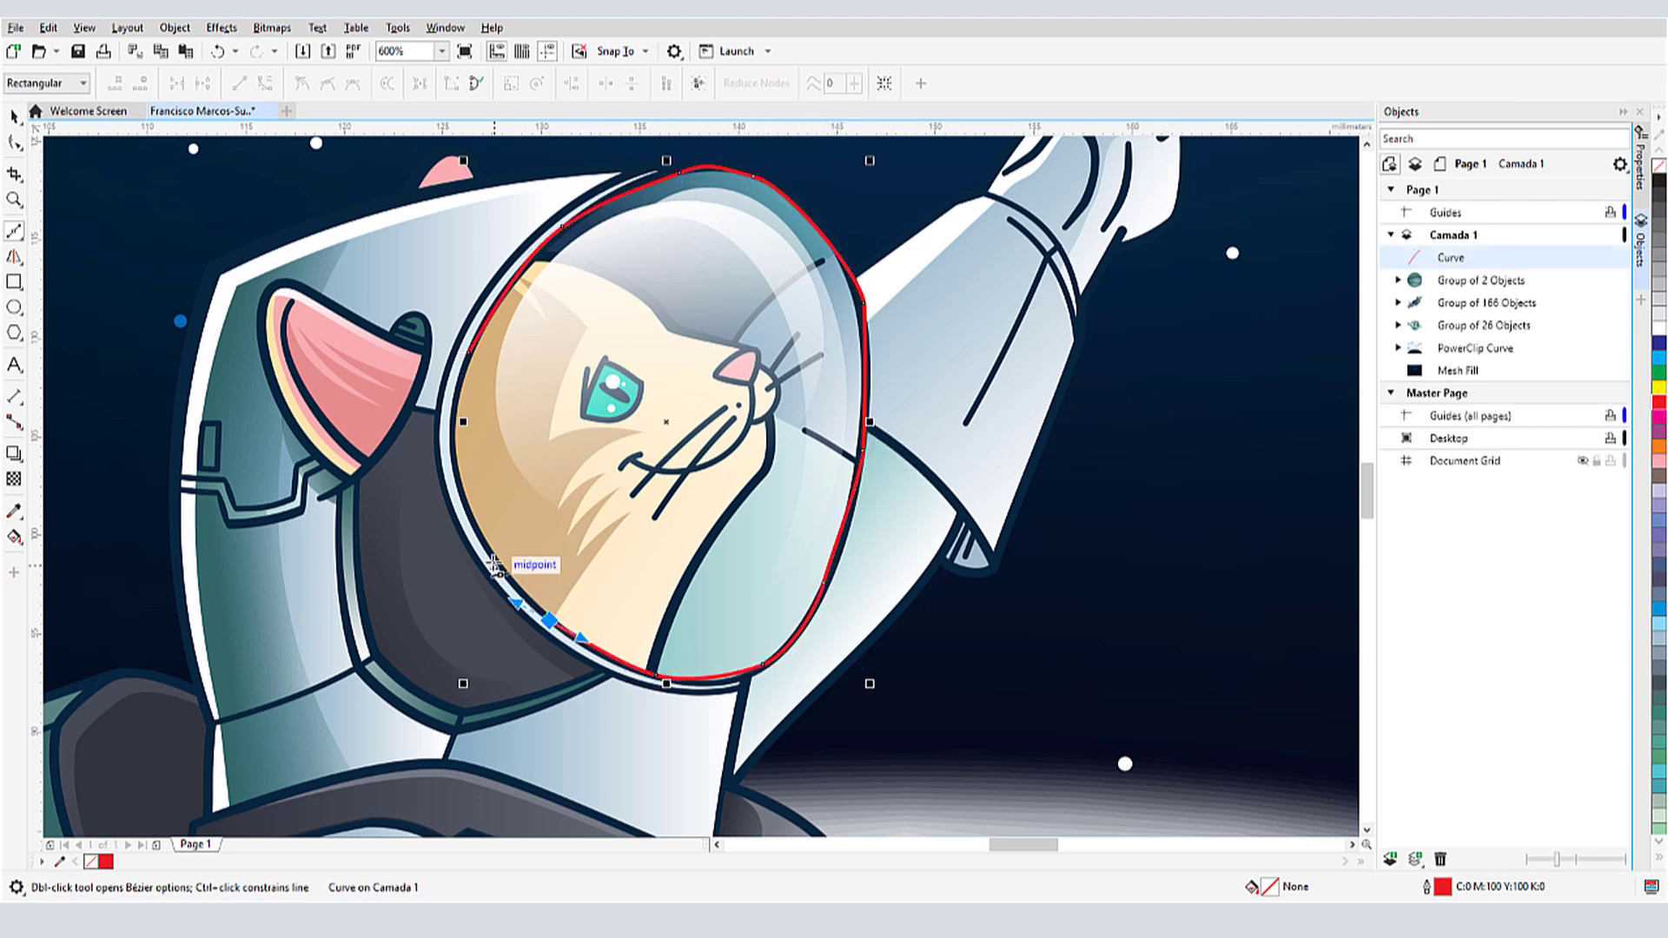
left_click(486, 540)
- Adjust the helmet curve's nodes and segments with the Shape tool to follow the glass edge
left_click(460, 376)
key("F10")
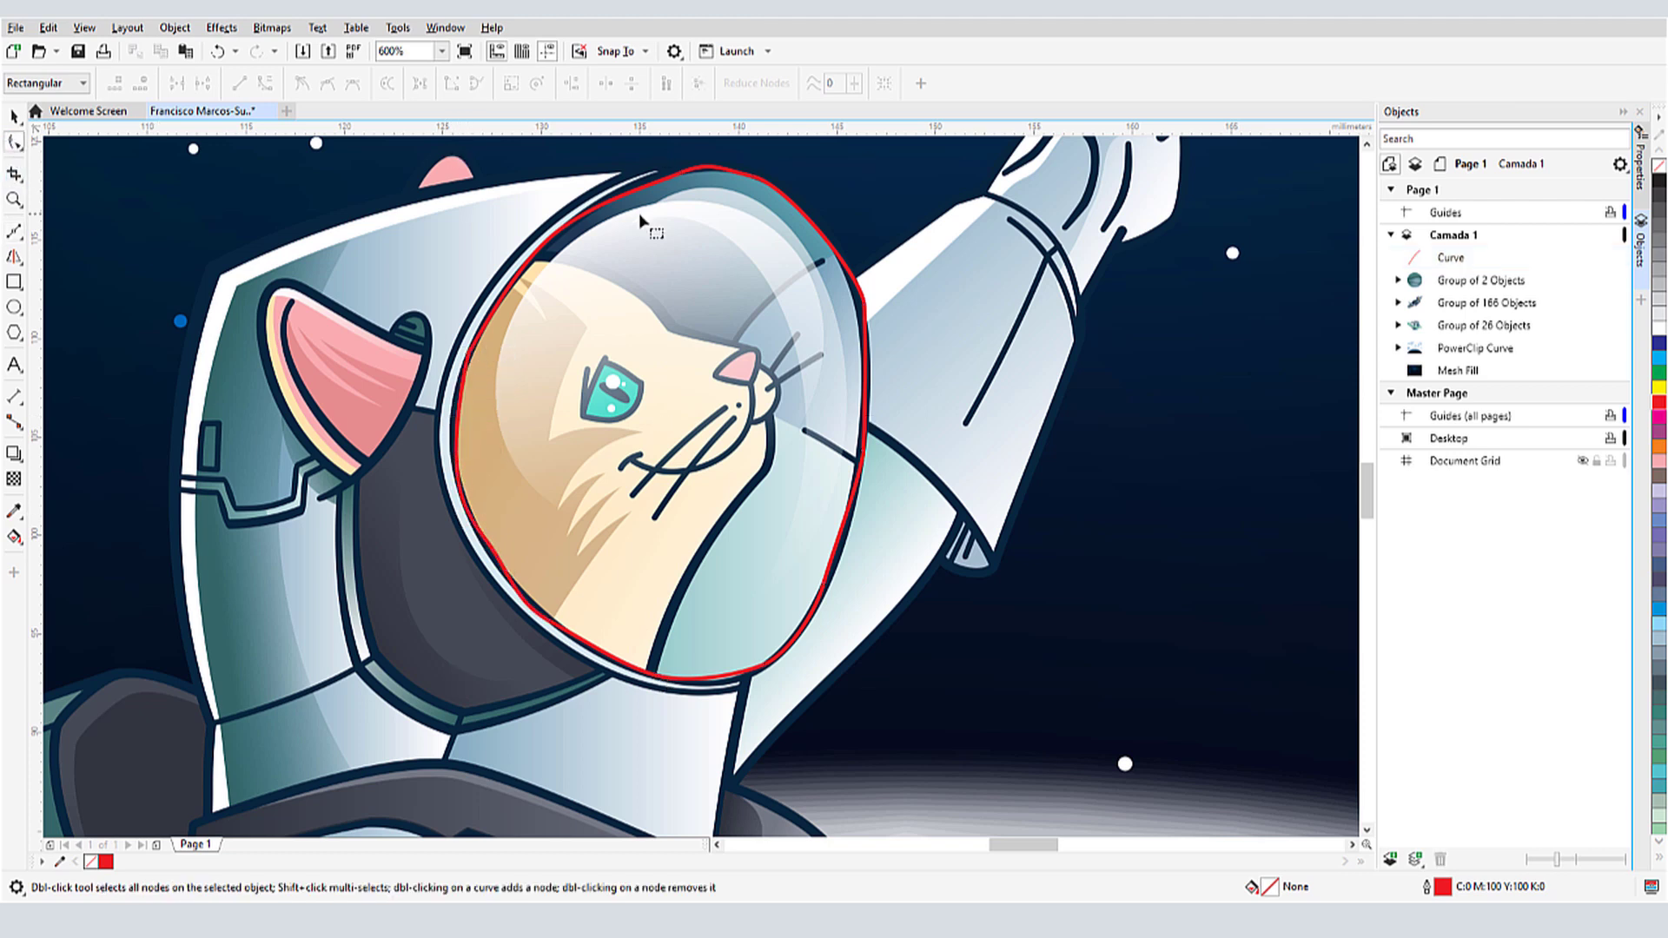
left_click_drag(695, 191, 643, 180)
left_click_drag(867, 314, 865, 334)
left_click_drag(864, 451, 859, 480)
left_click(807, 622)
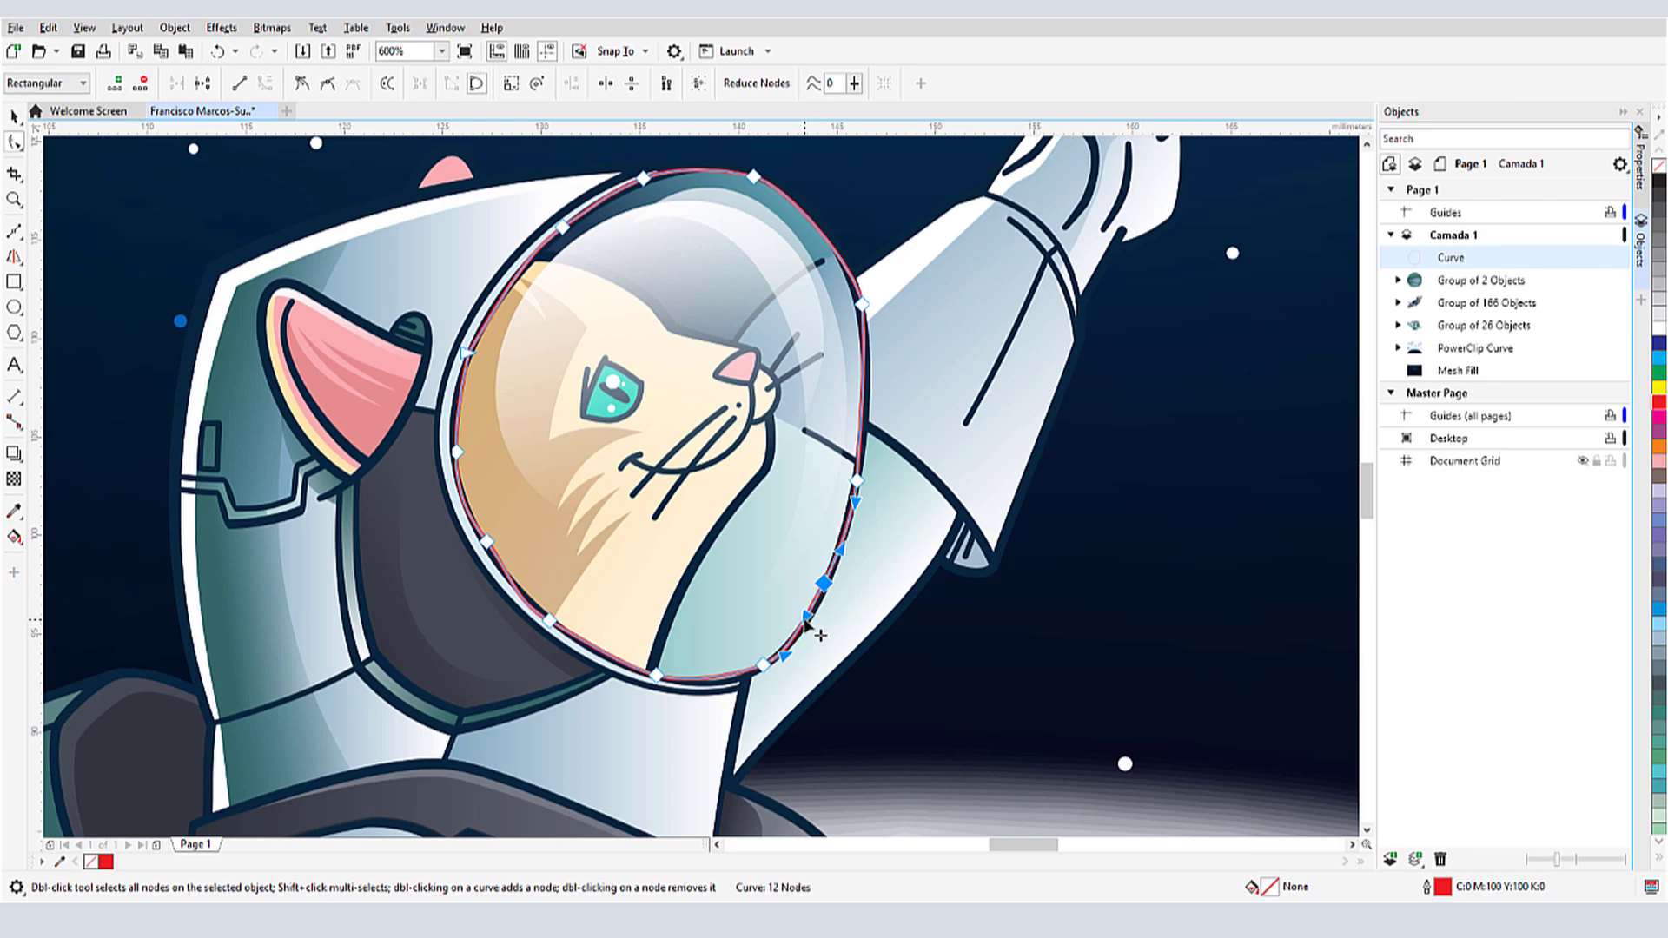
left_click_drag(684, 690, 695, 696)
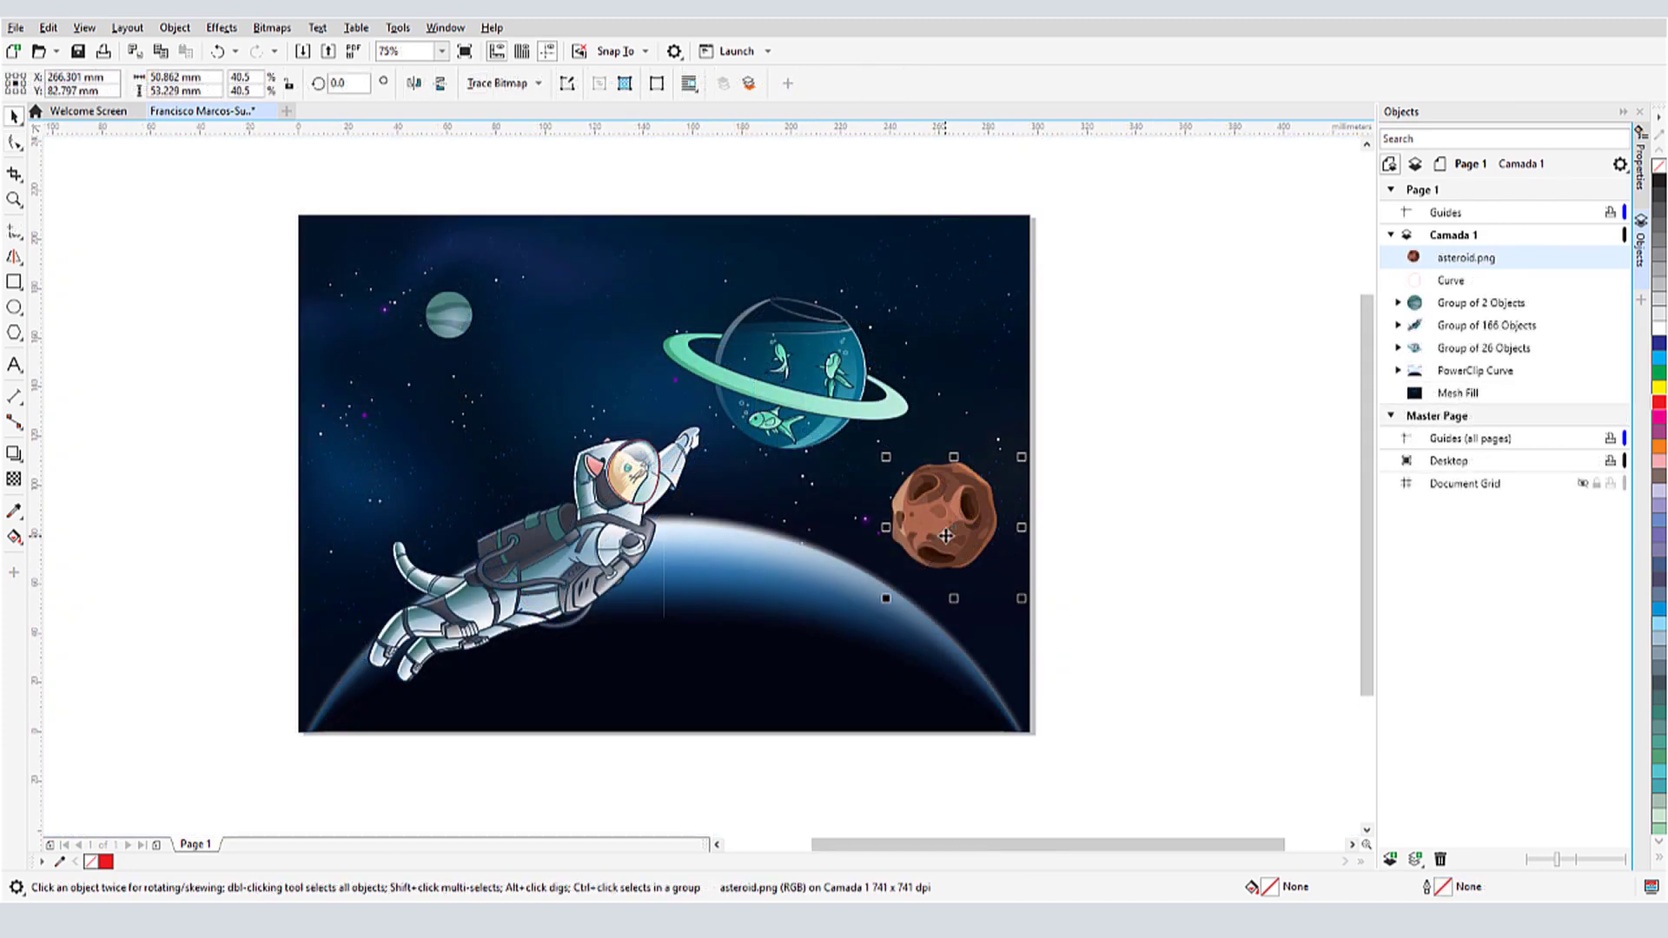
- Nudge the asteroid, zoom in, and outline it with a closed nine-point straight-sided Freehand shape
left_click_drag(945, 532, 943, 533)
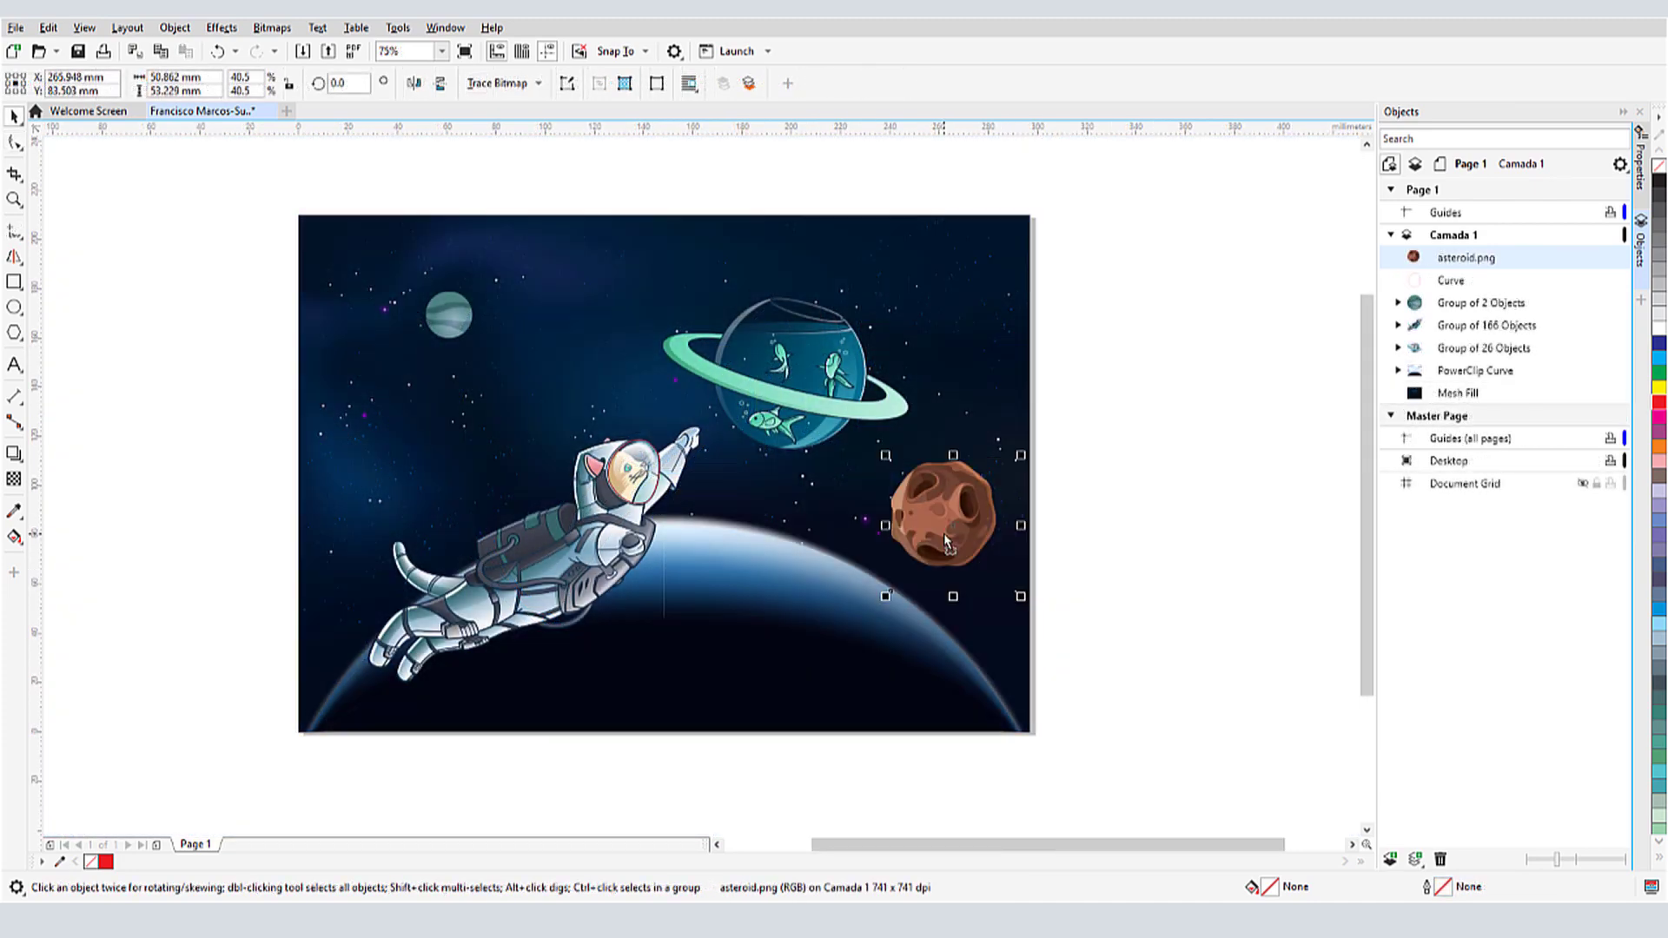
scroll(956, 524, "up", 4)
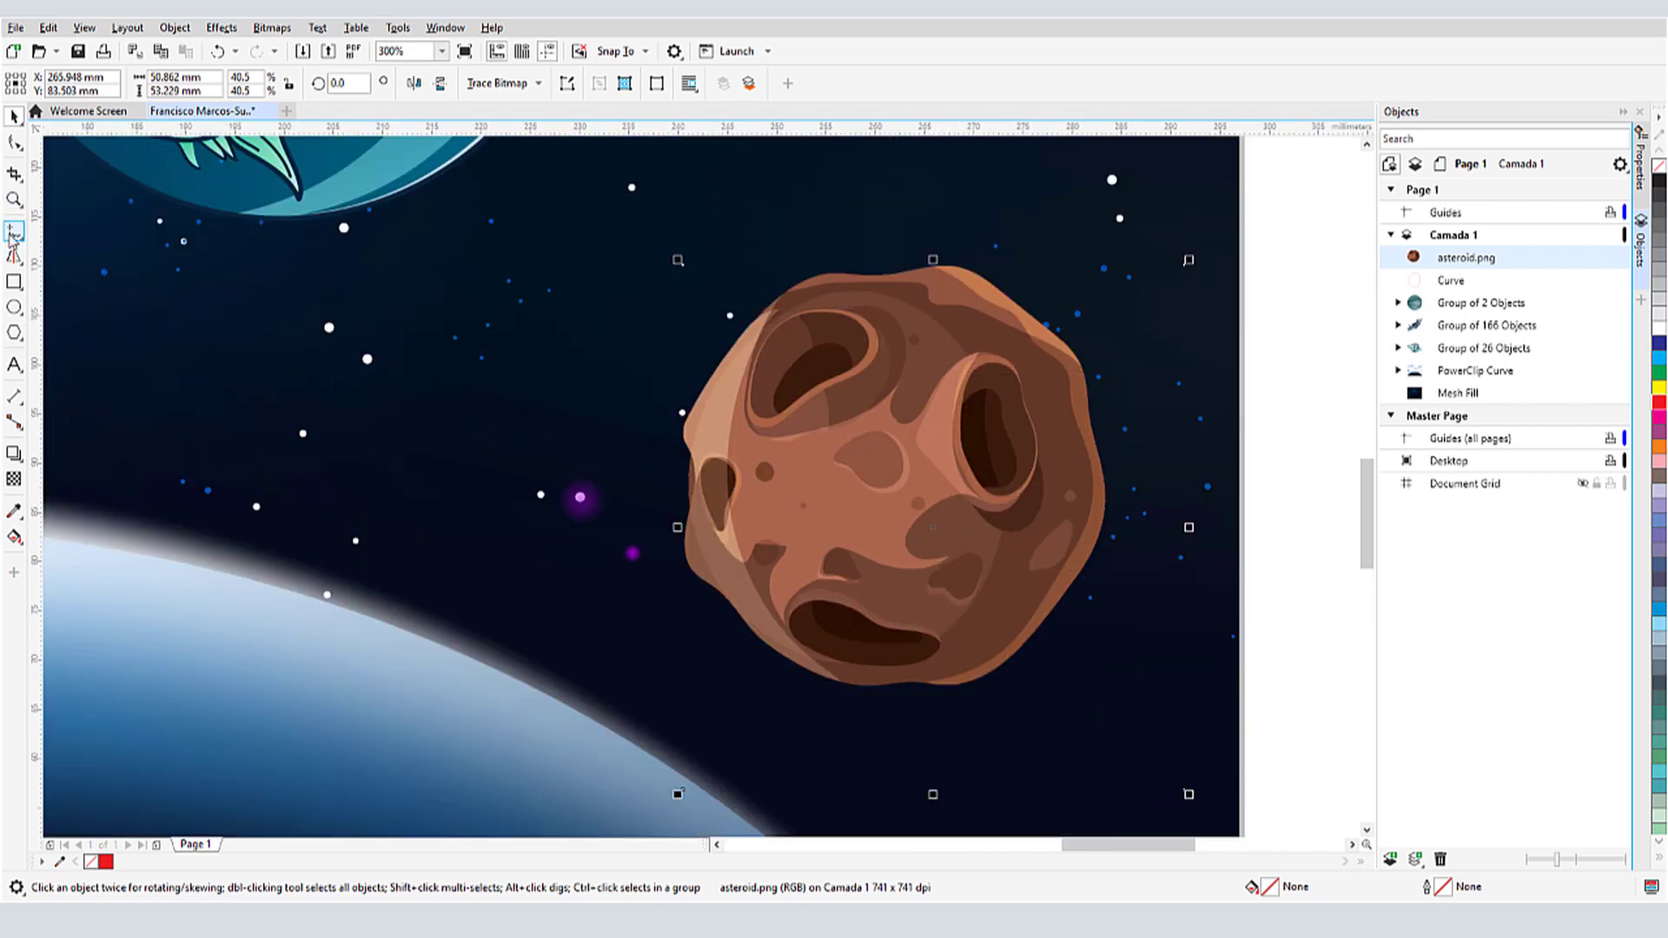
left_click(13, 236)
left_click(74, 233)
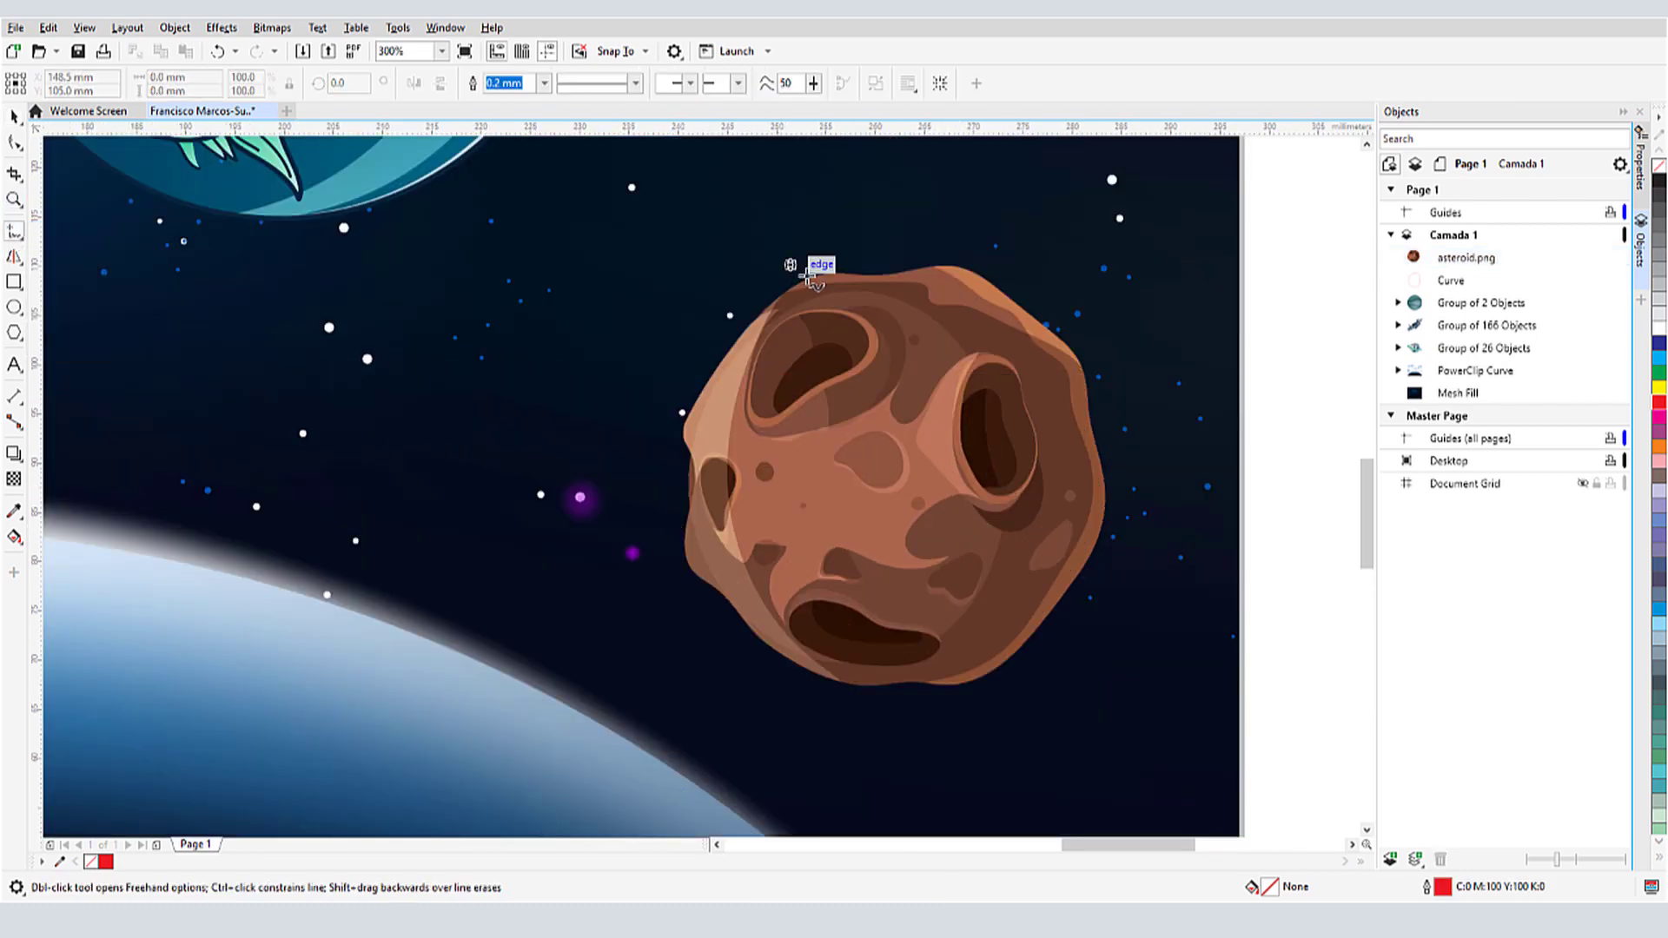
left_click(815, 274)
double_click(959, 266)
double_click(1080, 354)
double_click(1110, 502)
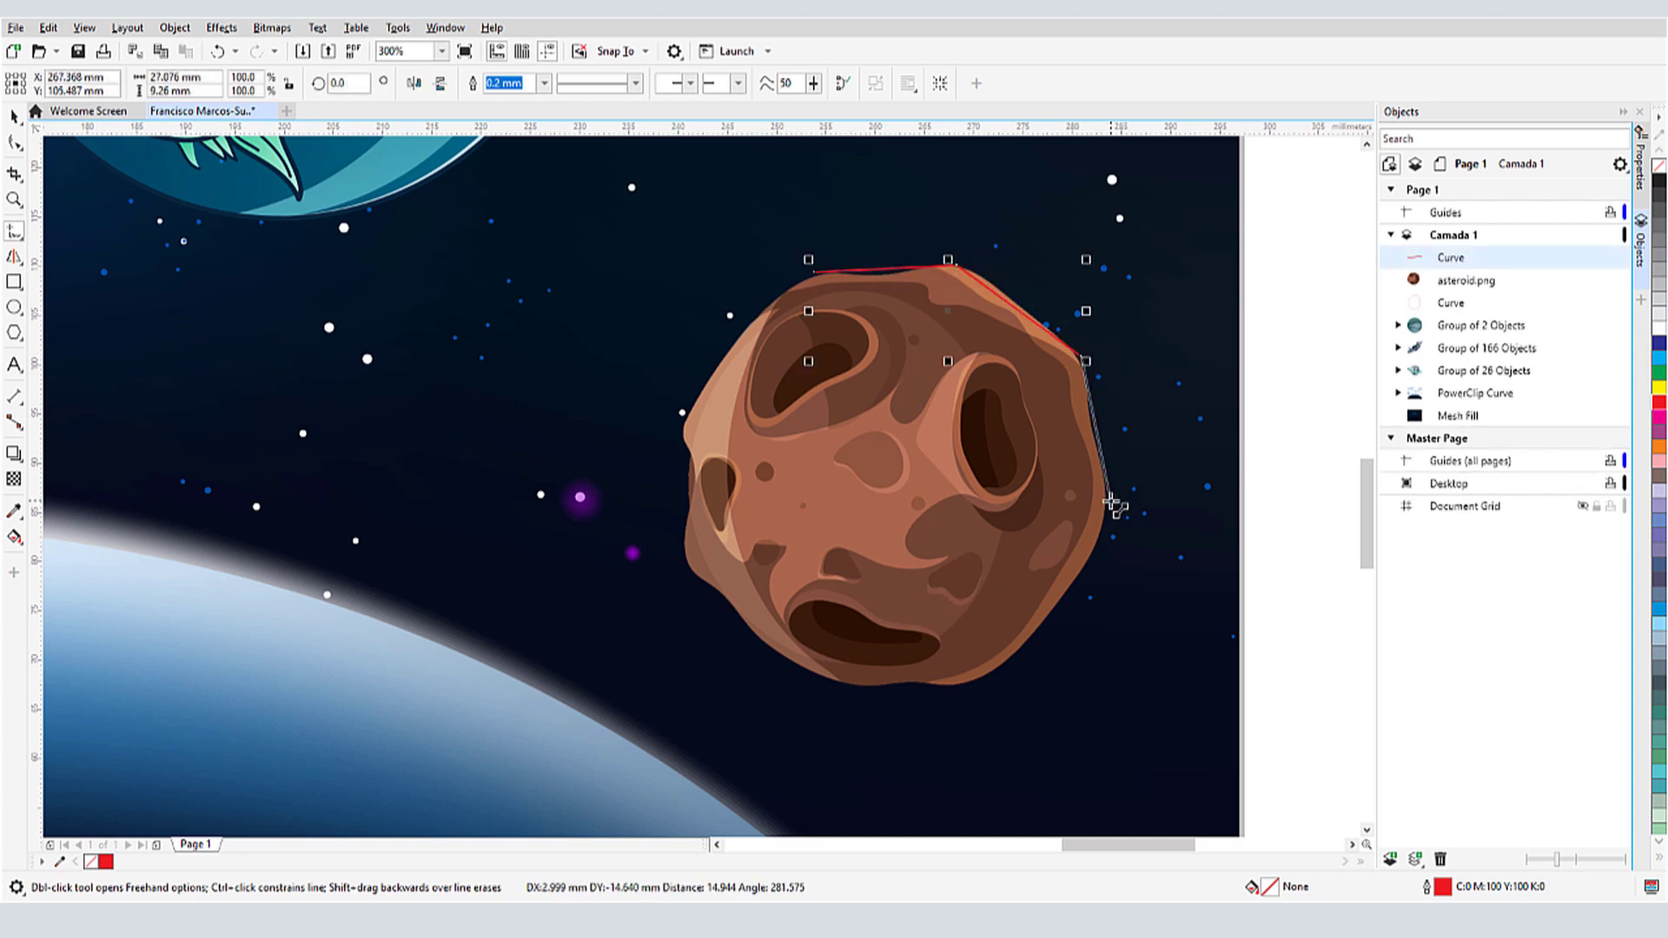
double_click(1061, 600)
double_click(966, 684)
double_click(827, 684)
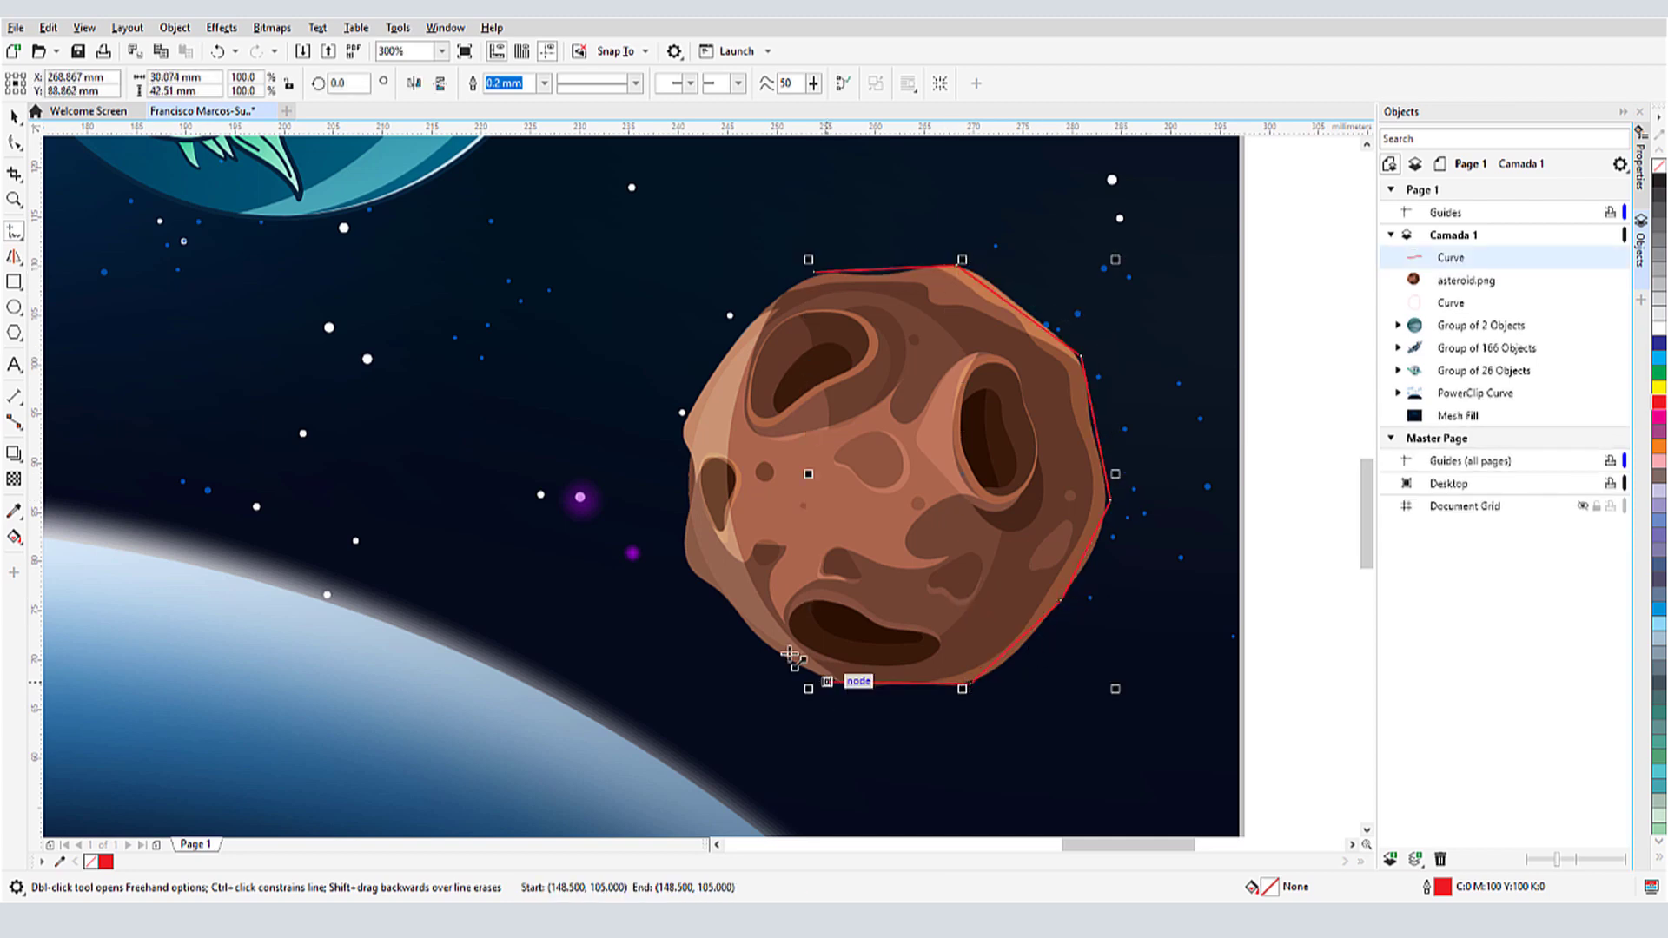
double_click(683, 567)
double_click(683, 430)
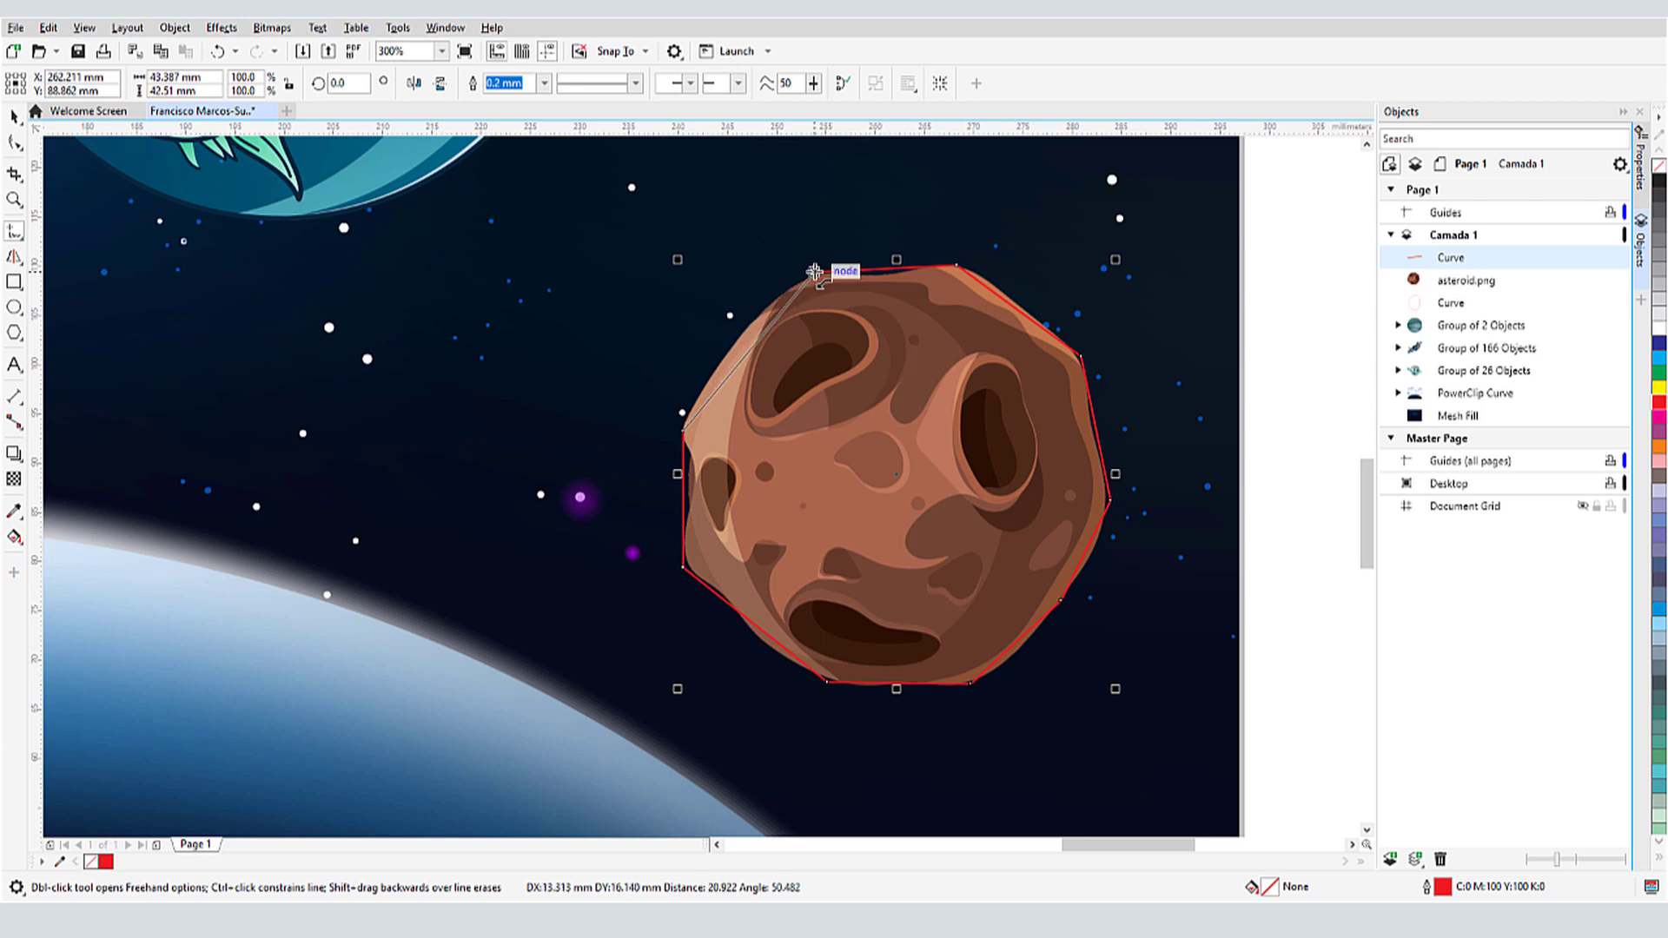
left_click(815, 273)
- Select all the asteroid outline's nodes and convert them to smooth curve nodes
left_click(15, 142)
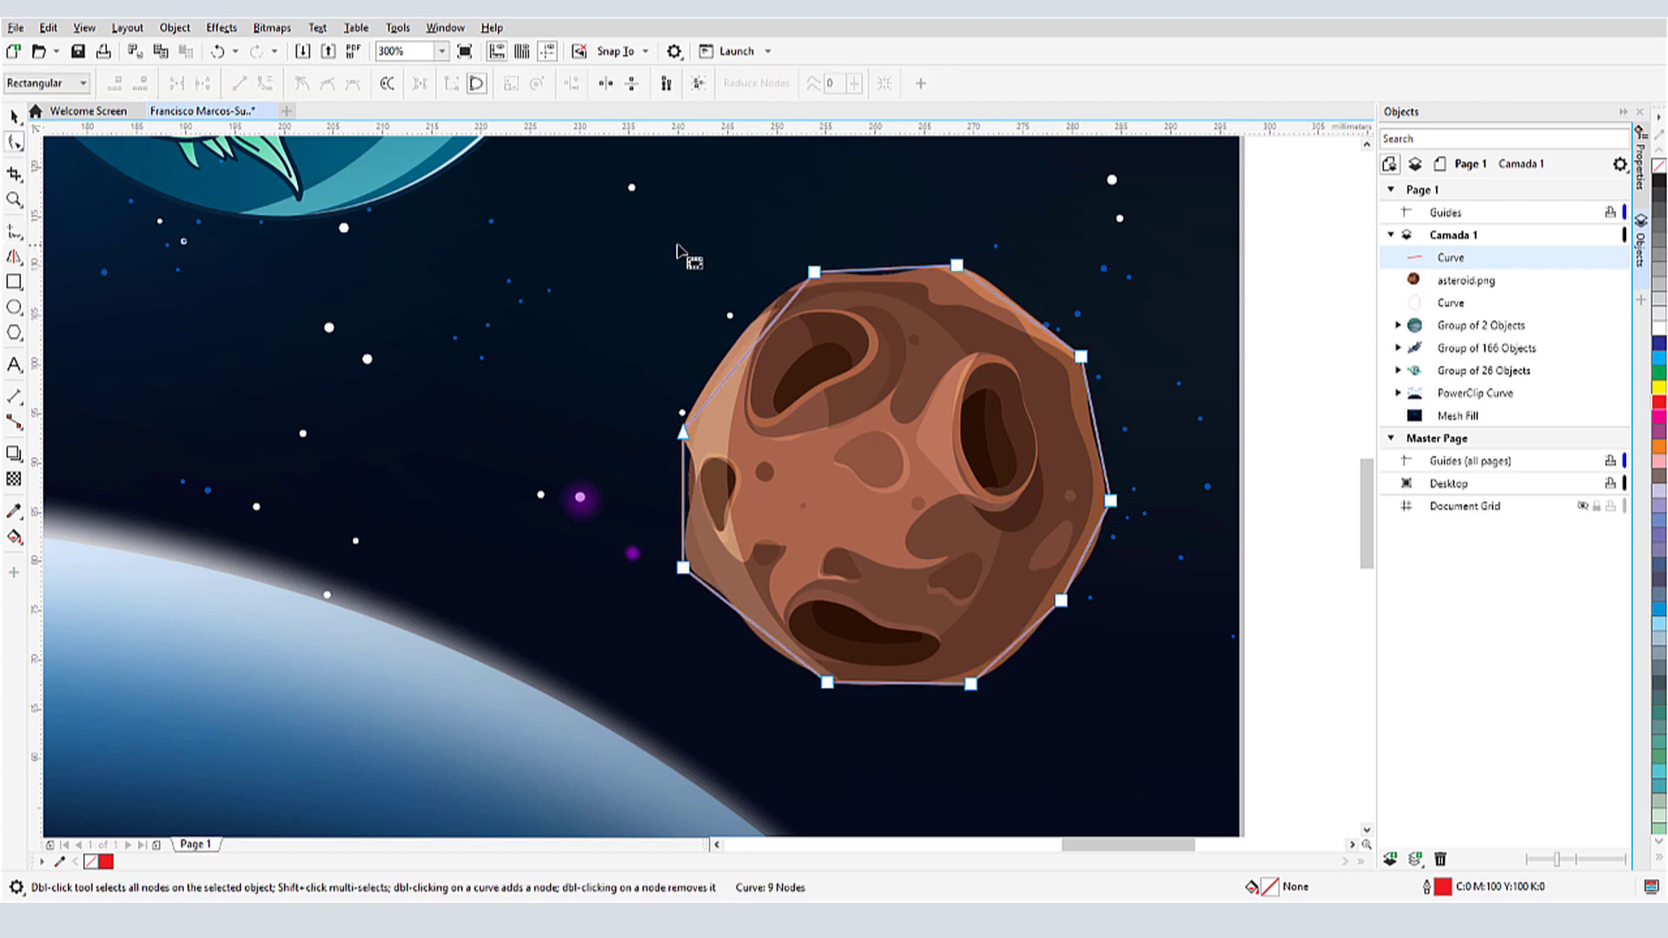
left_click_drag(626, 224, 1168, 745)
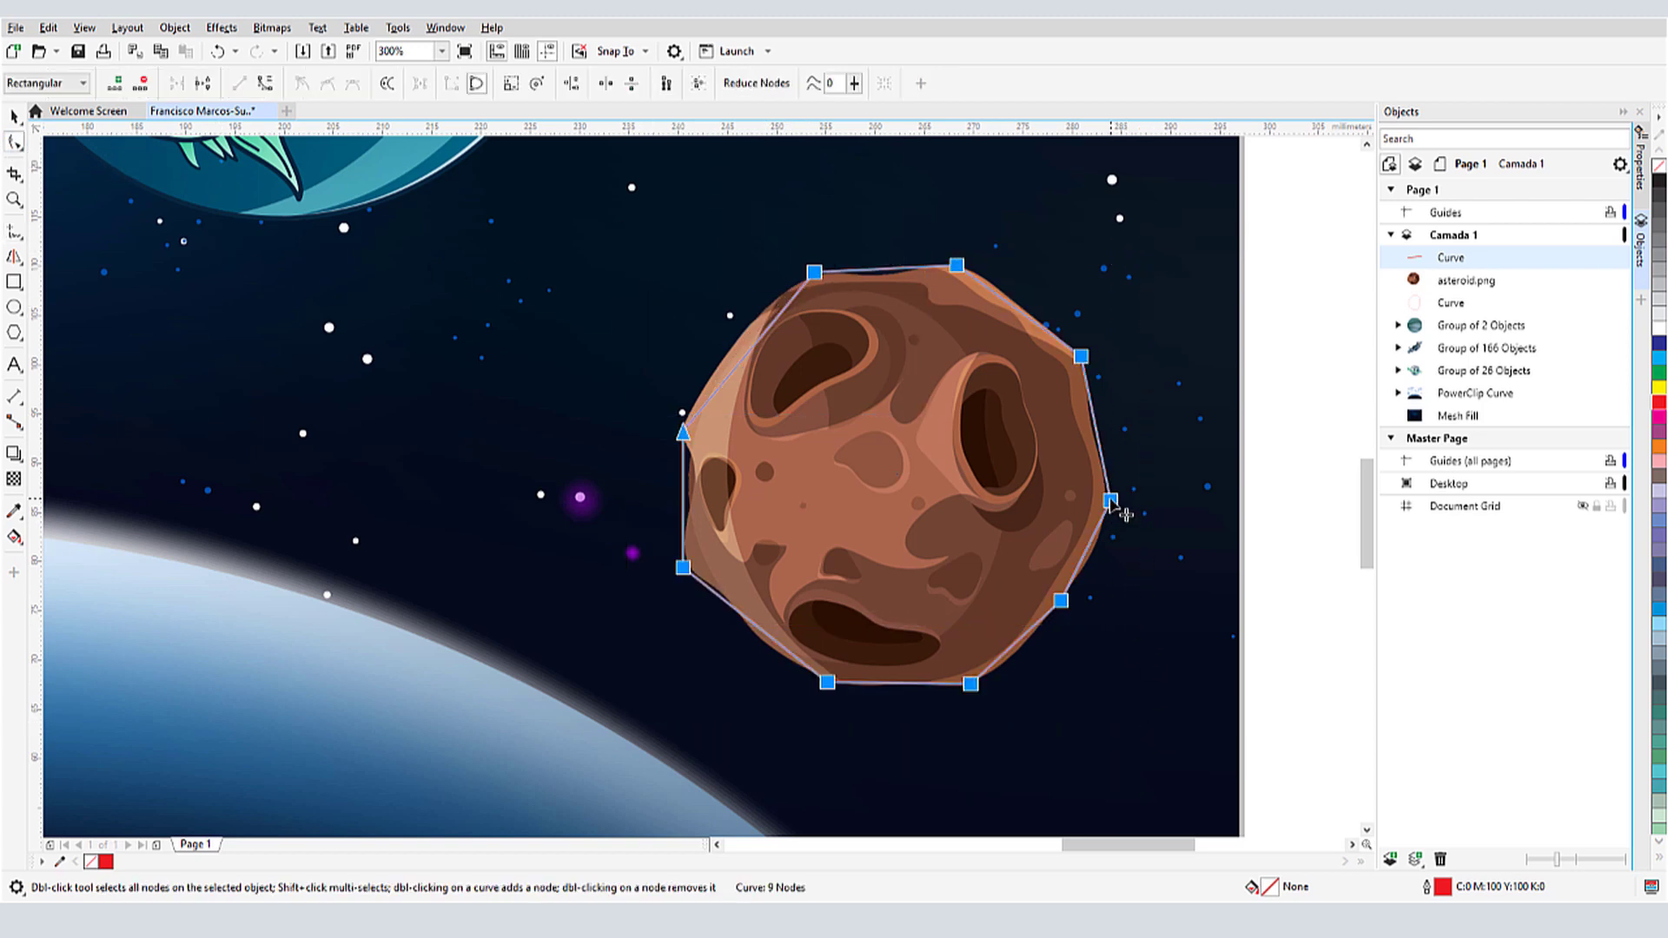
right_click(1111, 502)
left_click(1193, 626)
right_click(1111, 502)
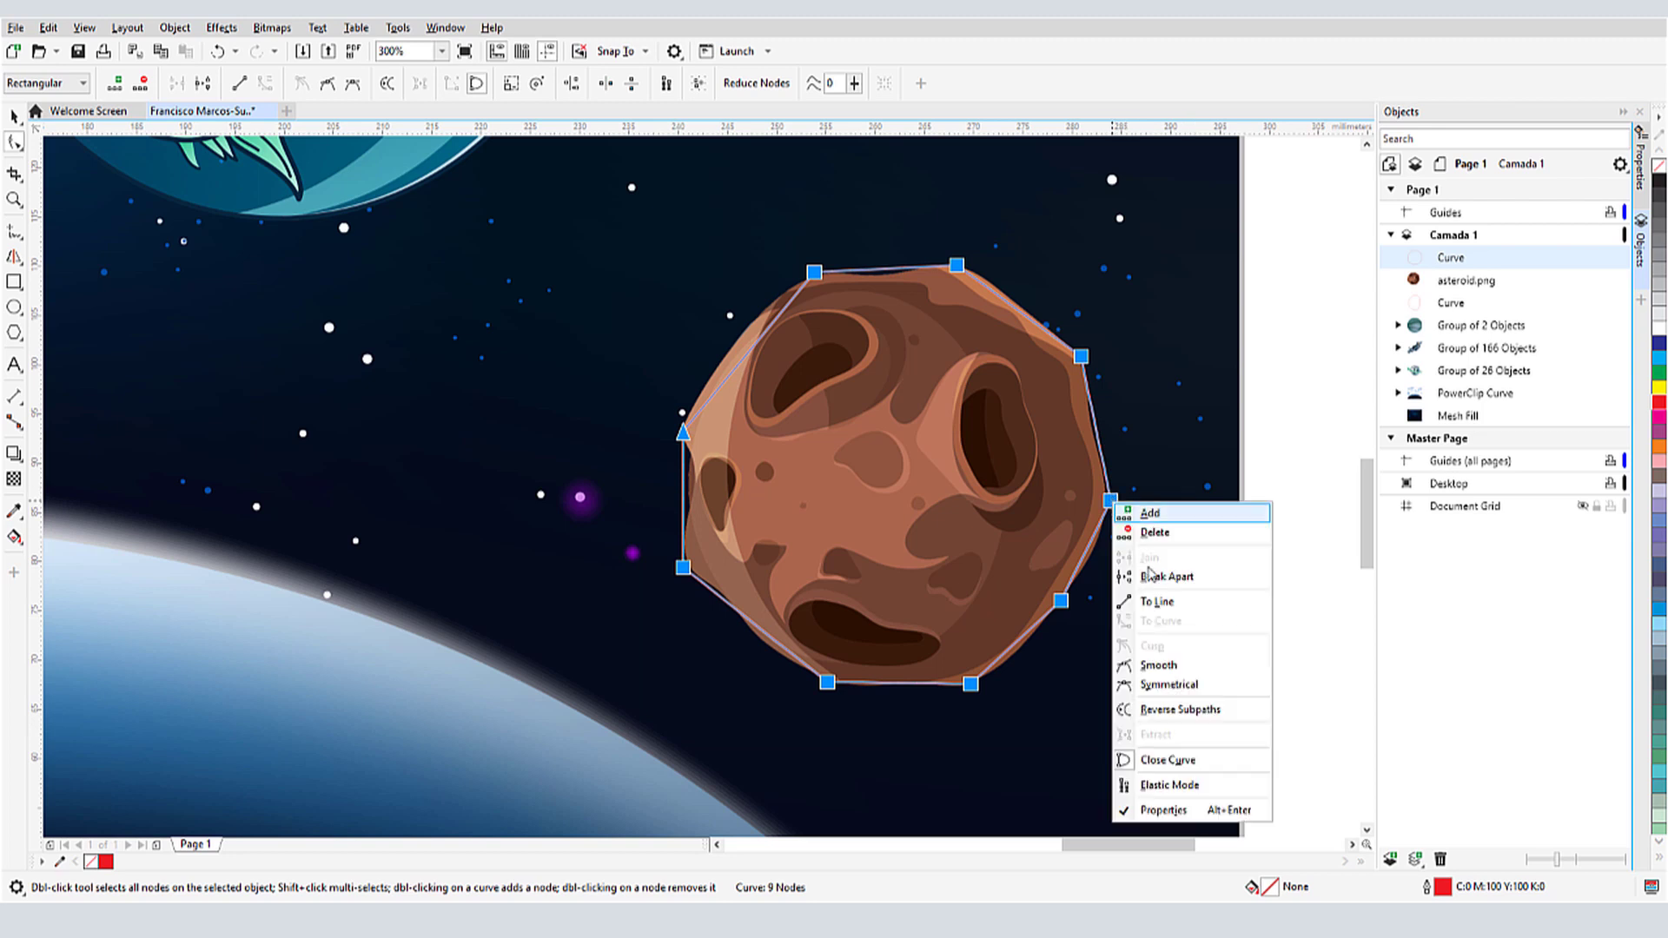
left_click(1184, 666)
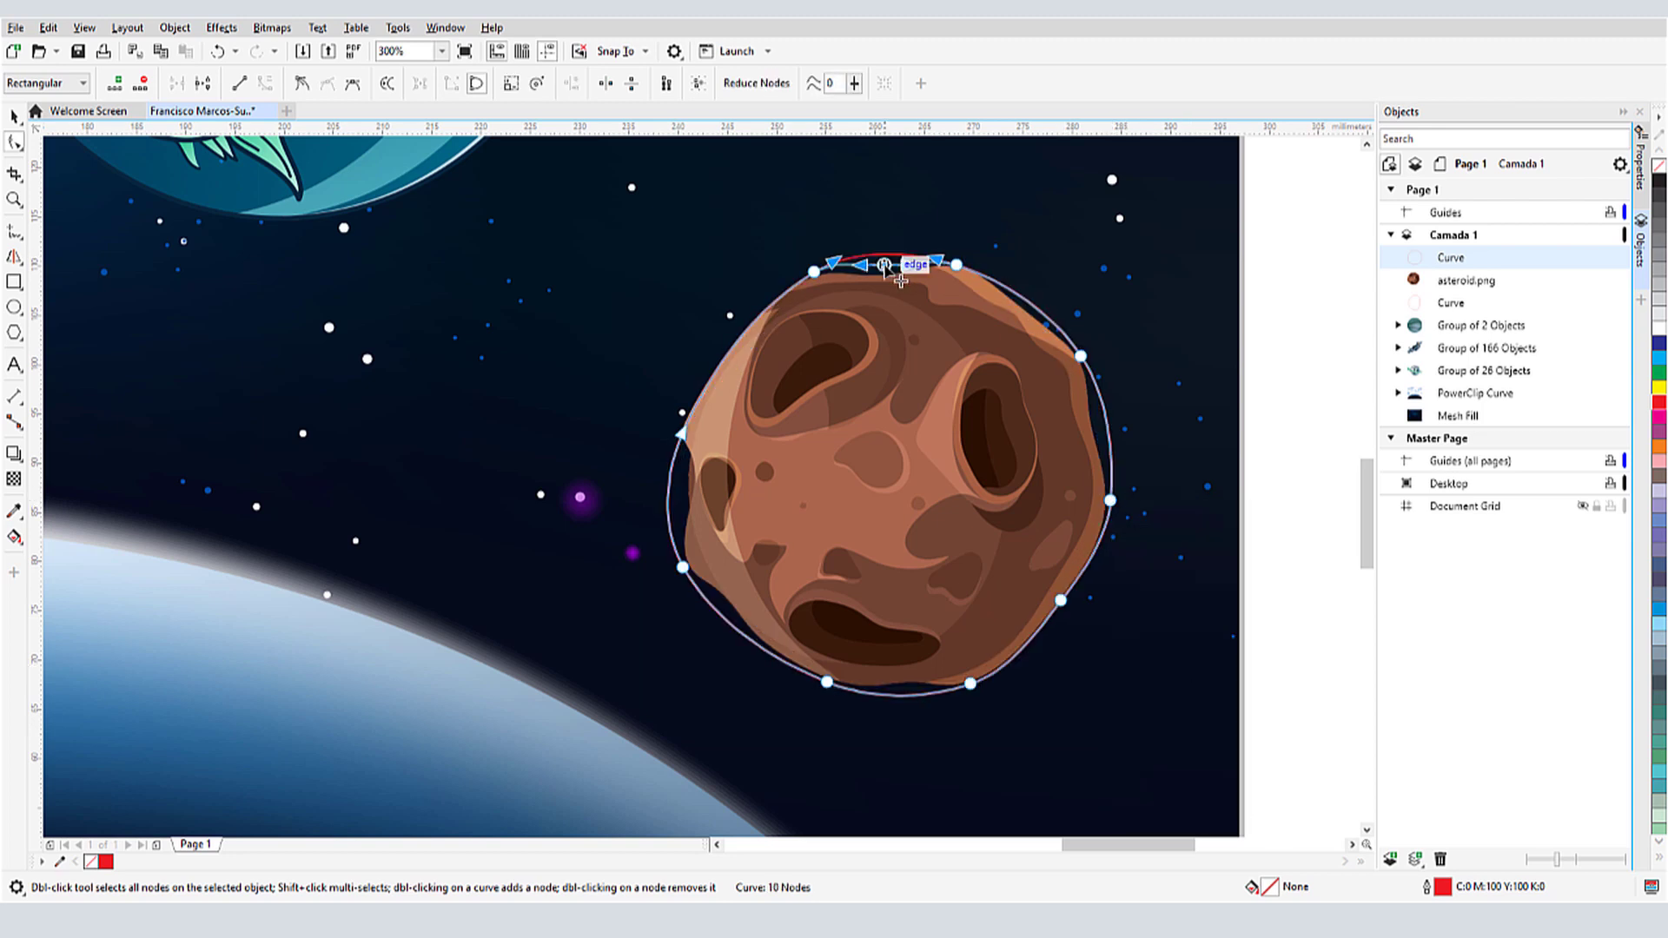
- Bend the top segment and add nodes on the upper-left, left and lower-left edges to hug the asteroid
left_click_drag(835, 270, 850, 277)
double_click(753, 310)
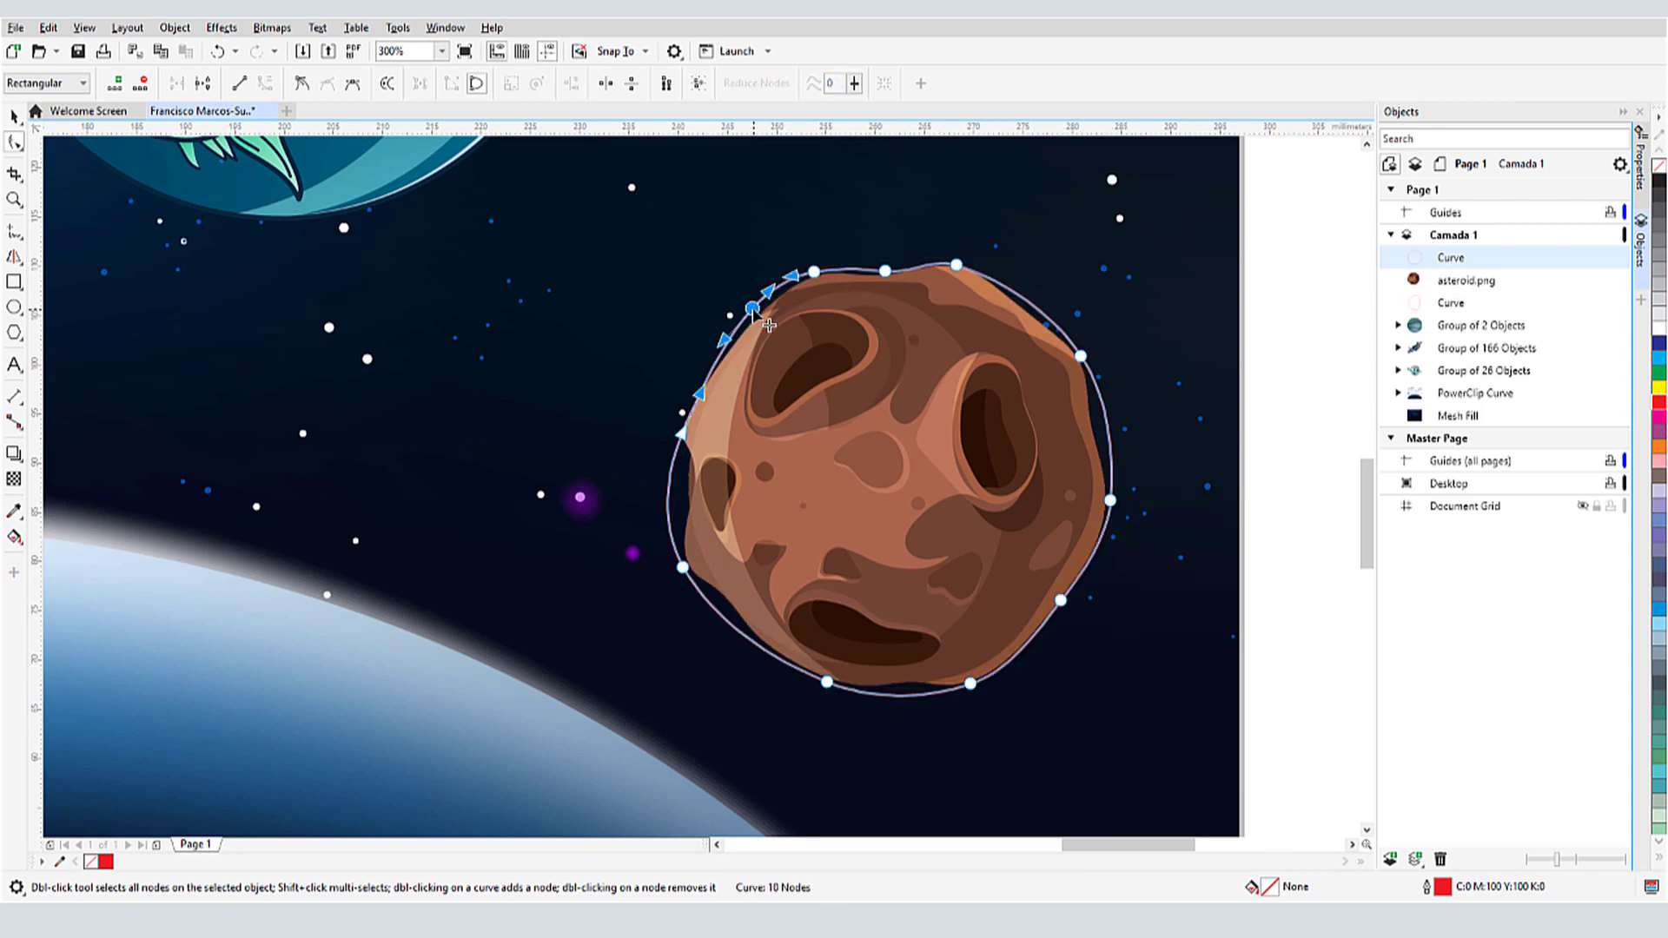
left_click_drag(758, 318, 765, 325)
double_click(668, 505)
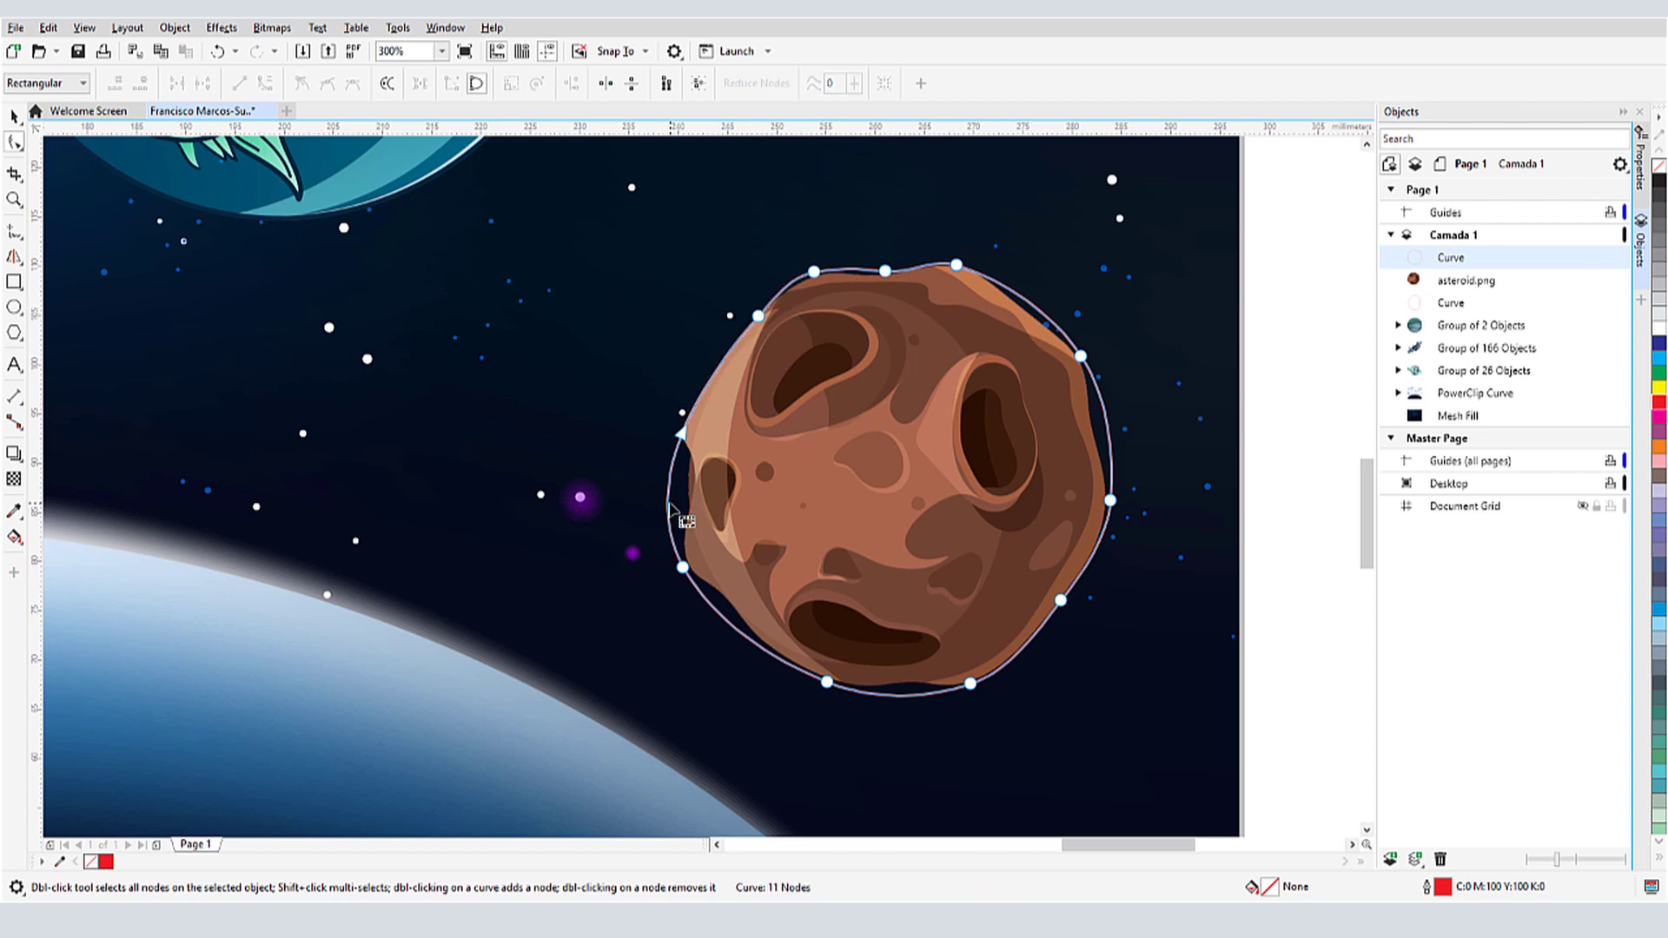
left_click_drag(668, 505, 676, 452)
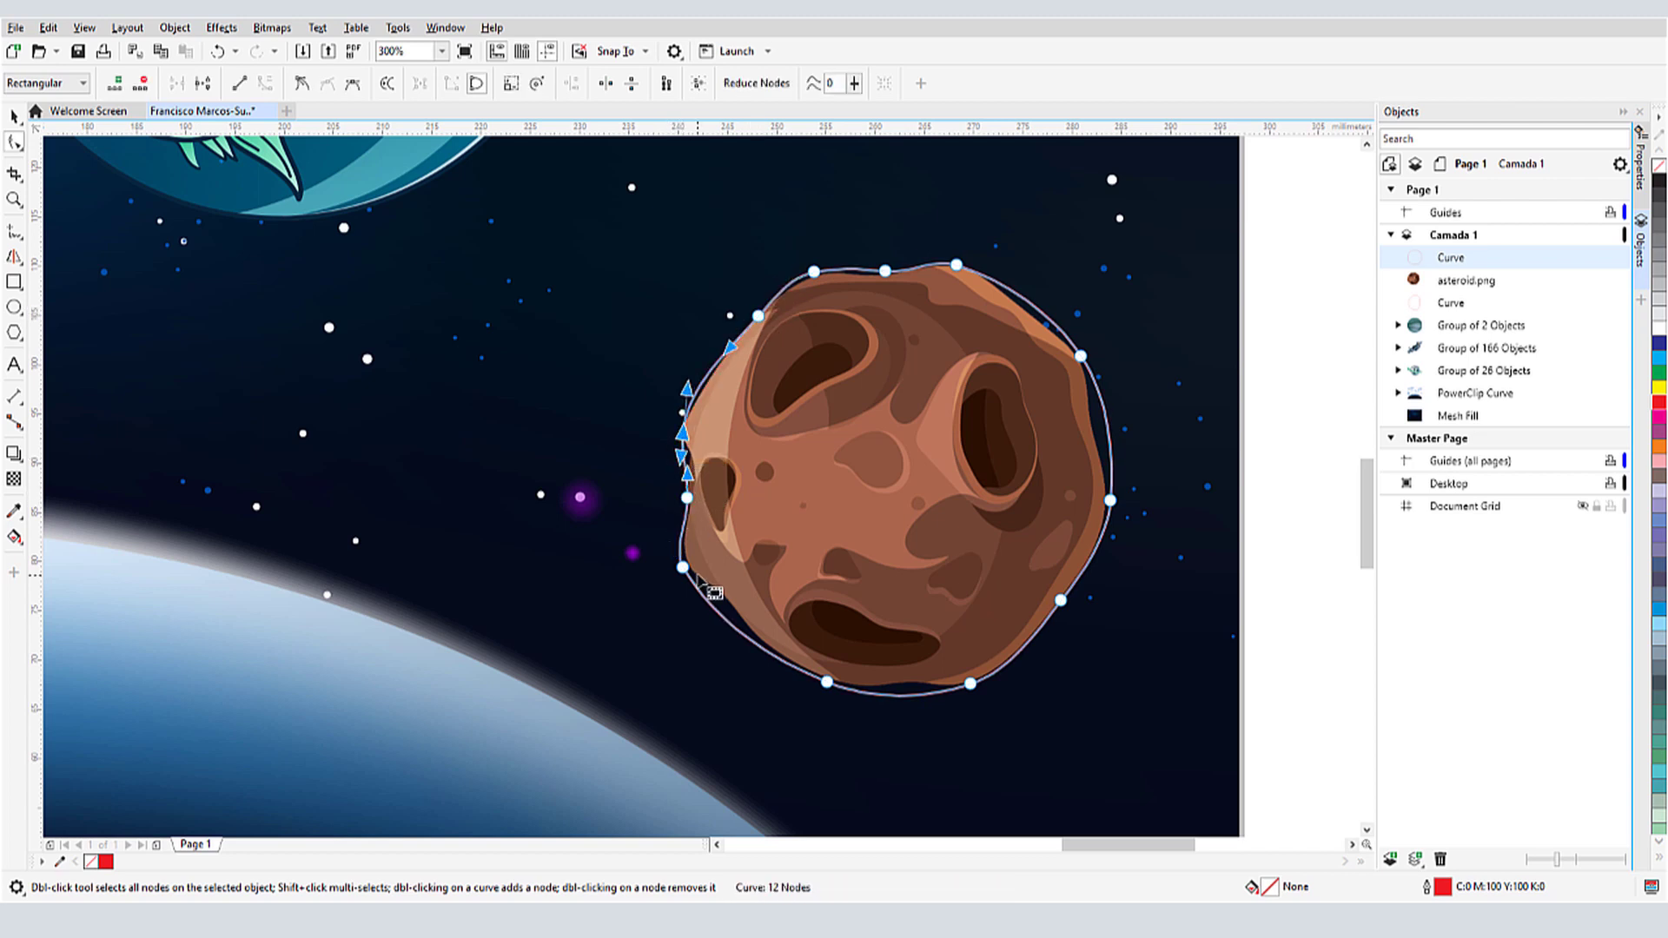
double_click(711, 595)
left_click_drag(711, 594, 718, 598)
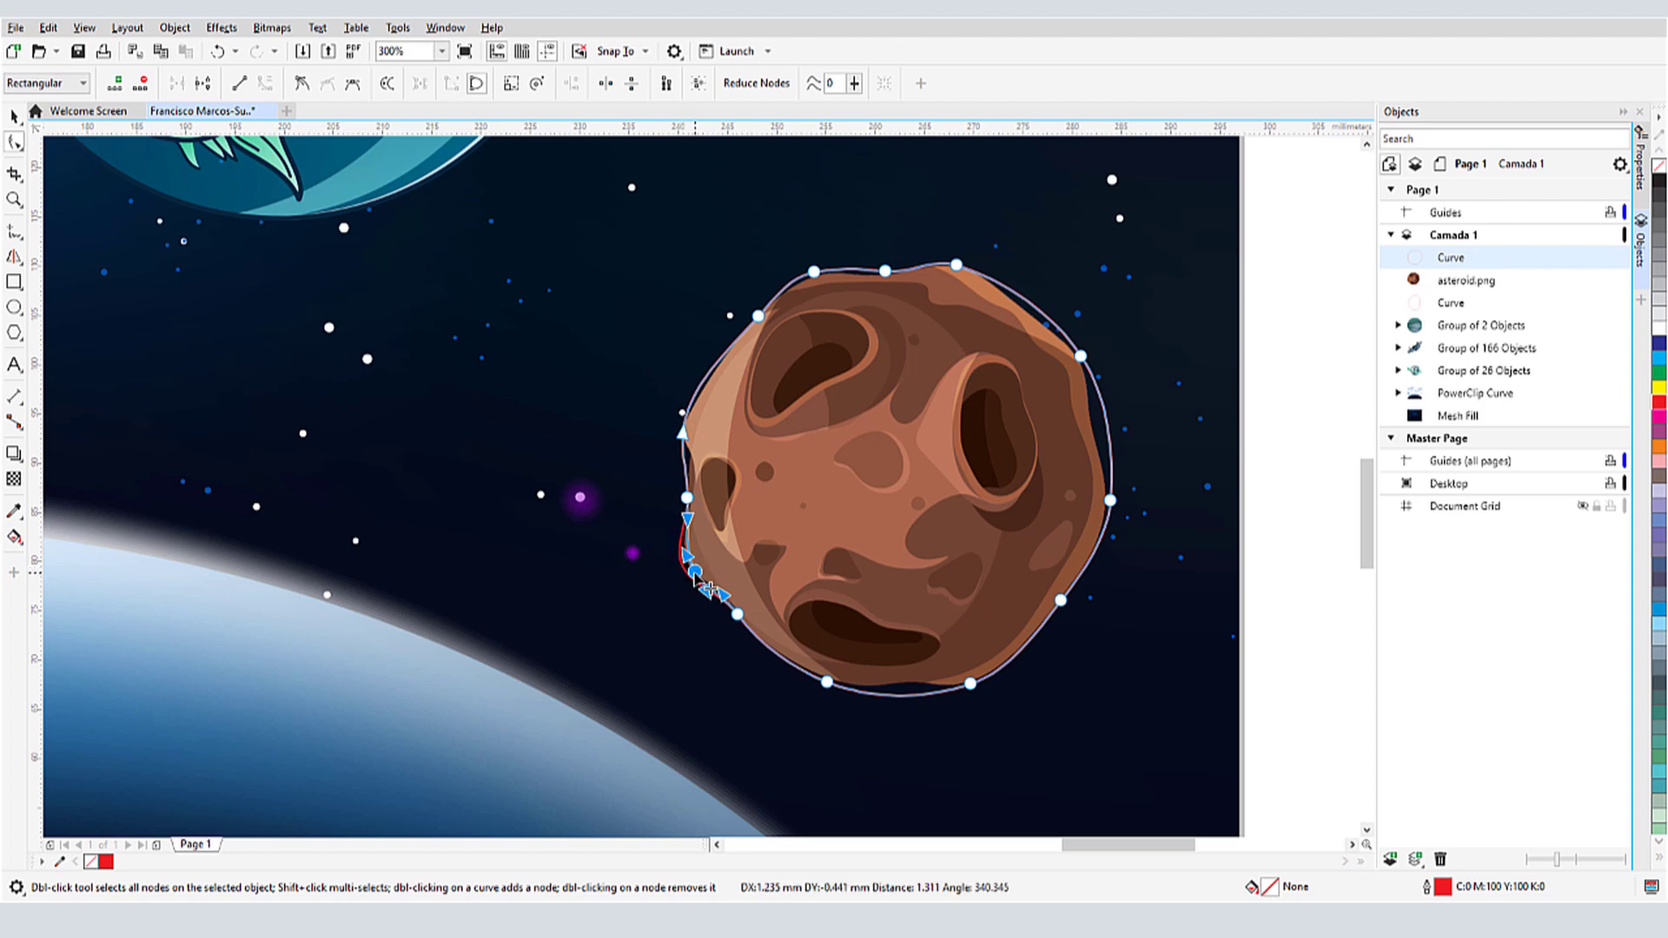
- Fit the bottom edge, add nodes on the right and upper-right edges, and finish editing
left_click_drag(953, 682, 954, 686)
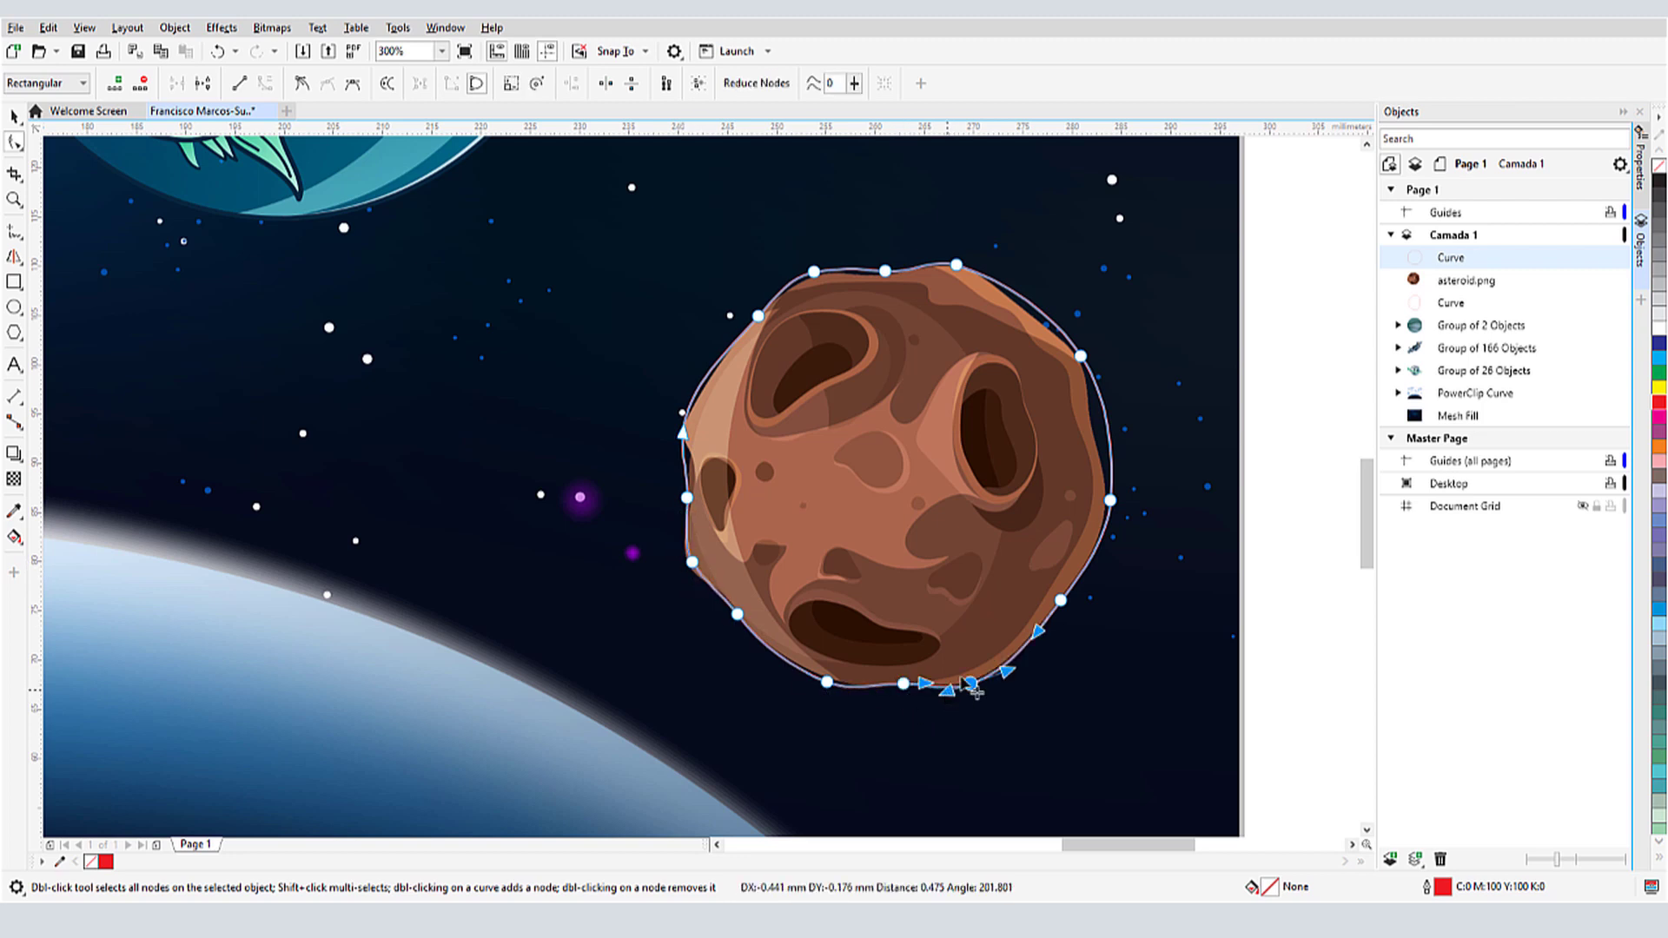
double_click(1108, 431)
left_click_drag(1109, 431, 1107, 442)
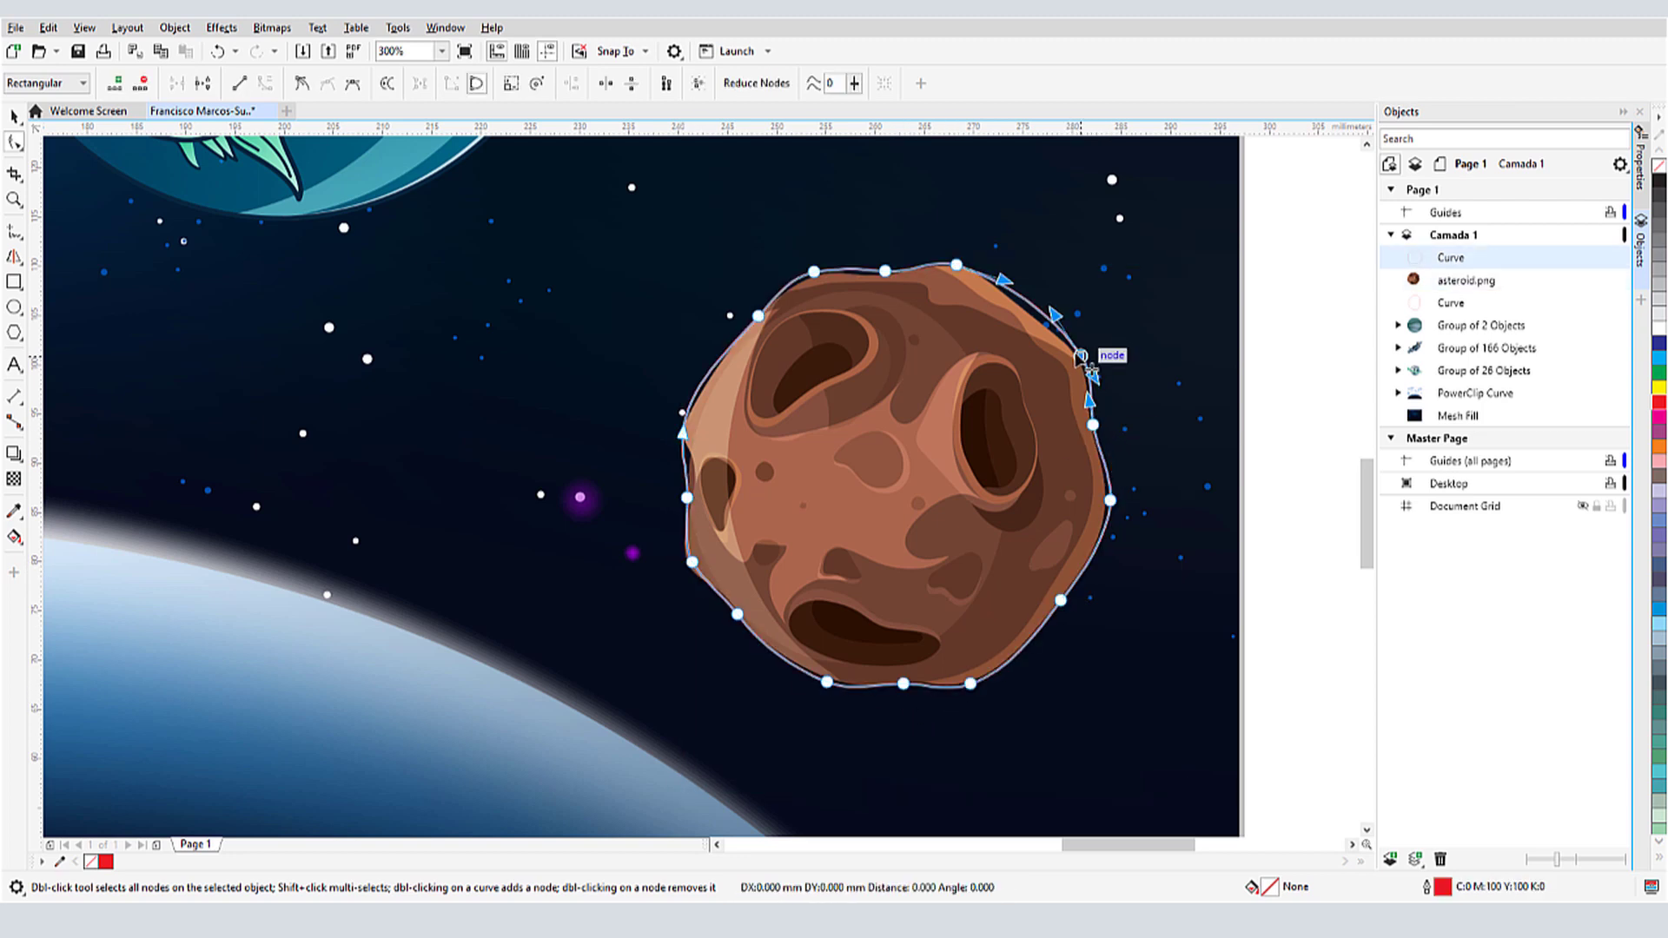
double_click(1026, 312)
left_click_drag(1025, 311, 1025, 311)
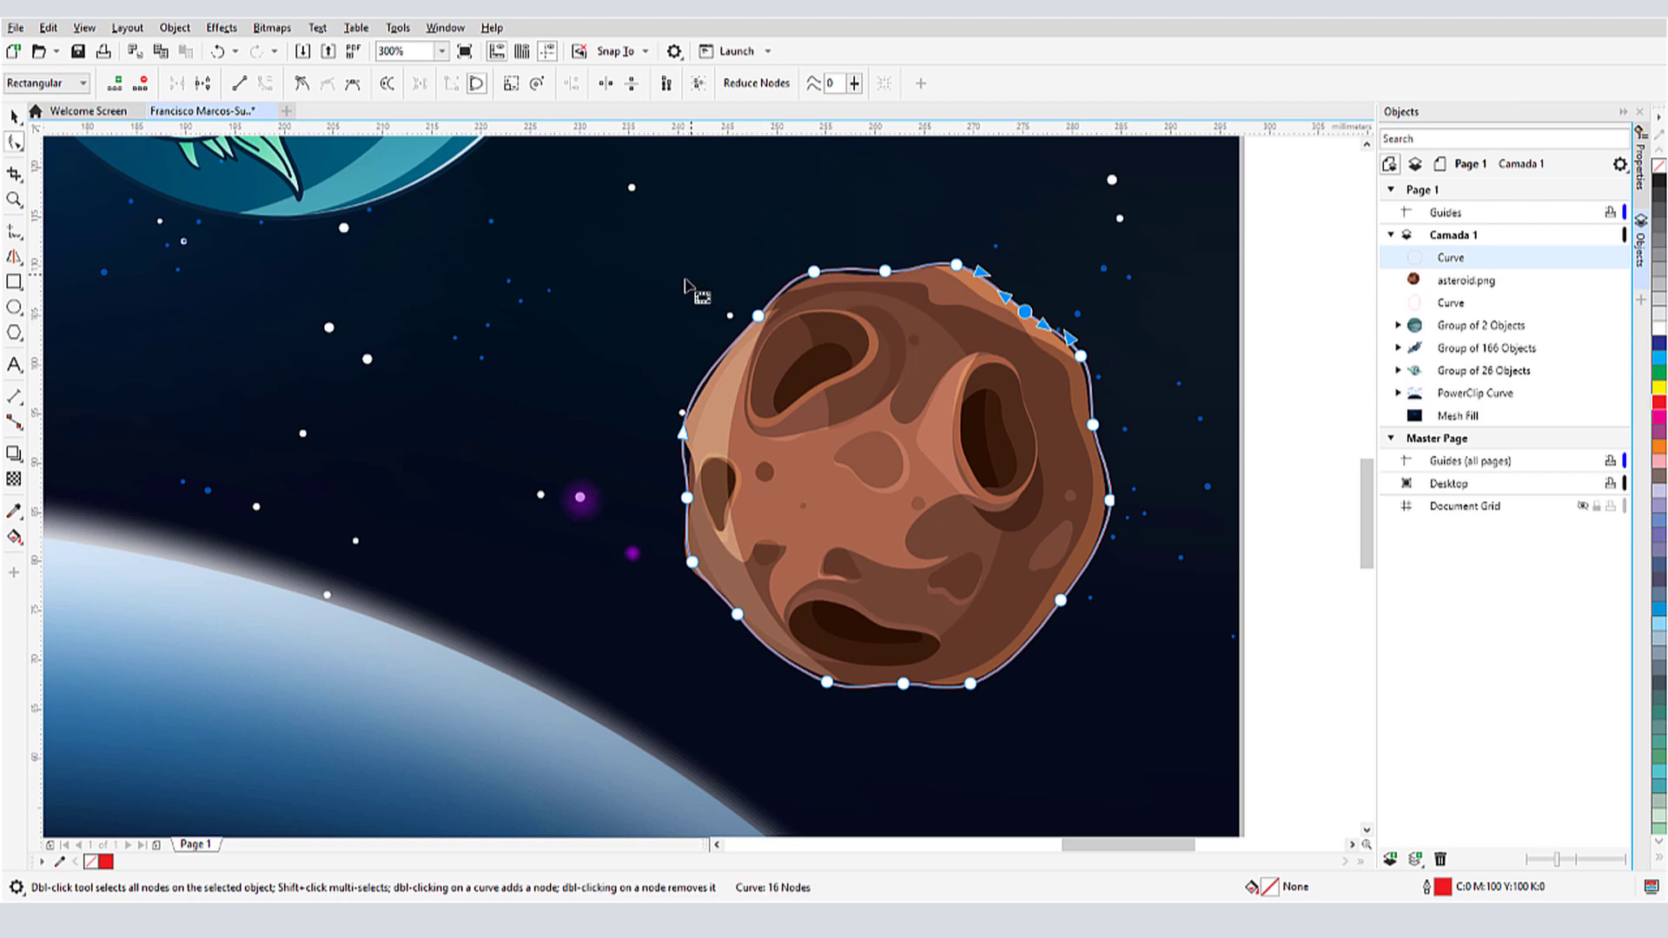
key("space")
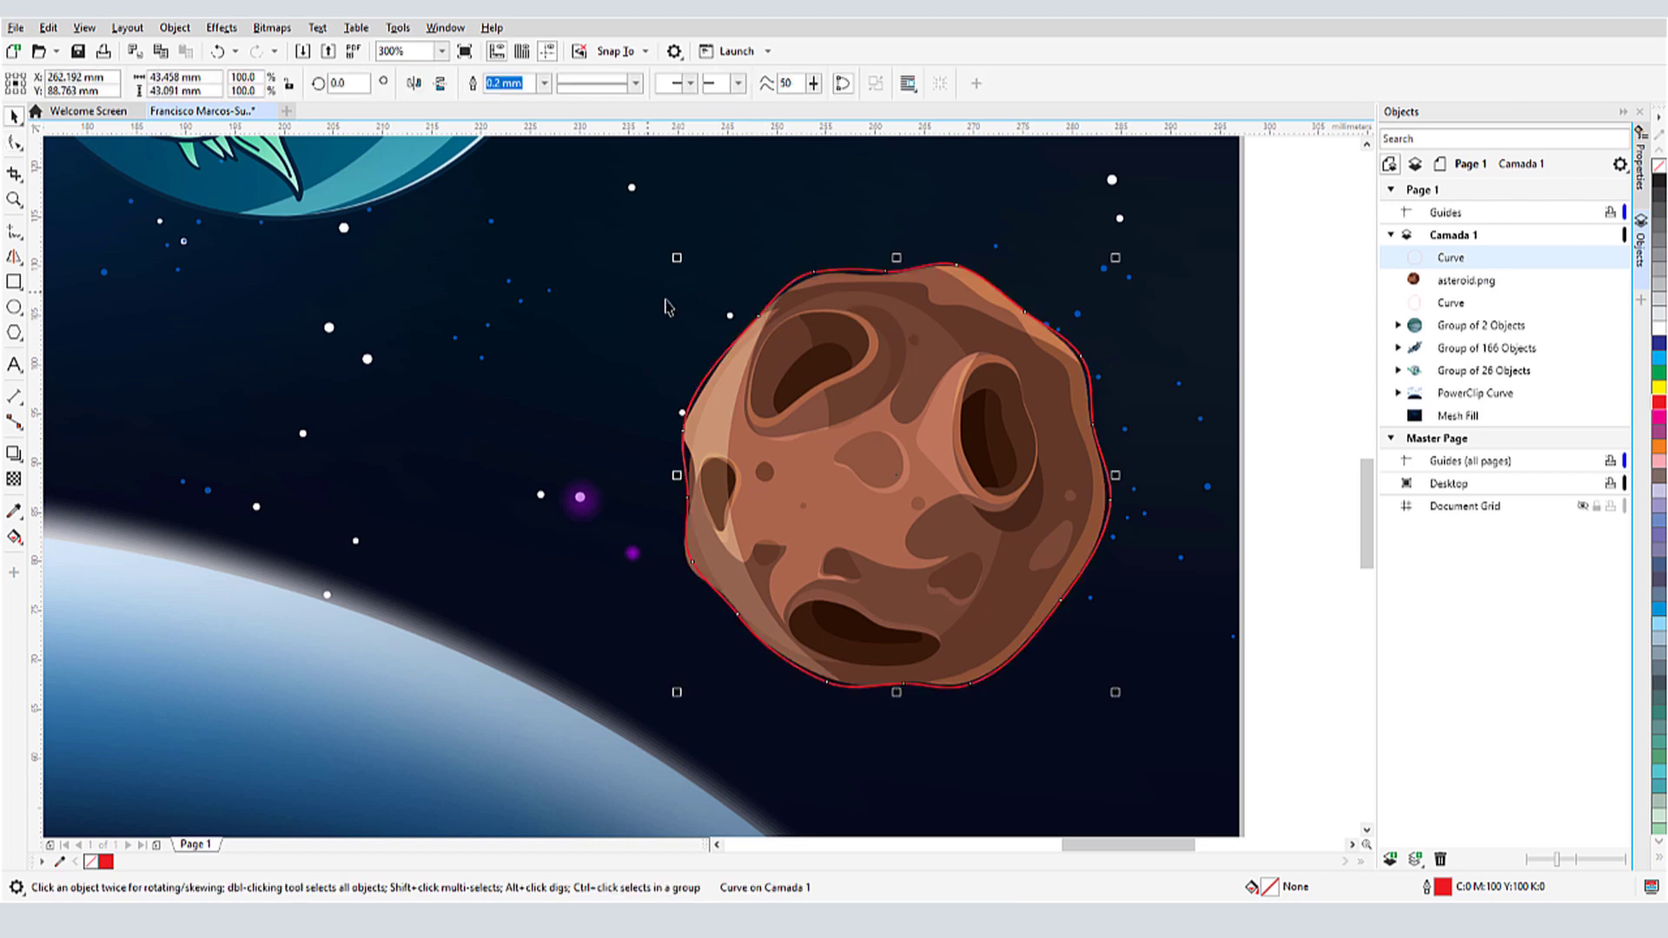